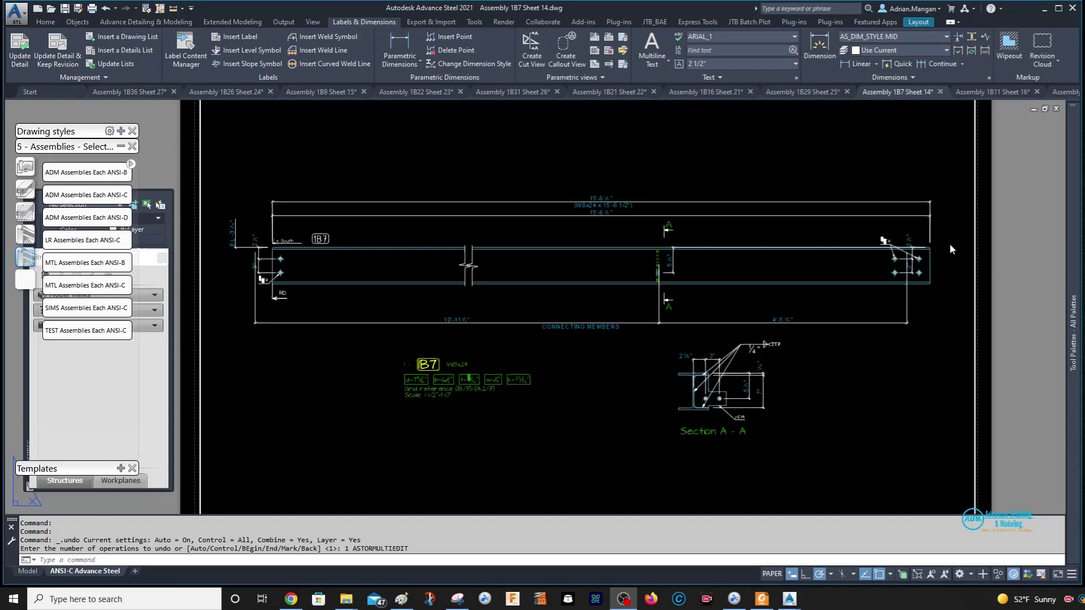
Bring Section A-A into view and try repositioning the weld symbol's leader points.
left_click_drag(1084, 205, 974, 226)
scroll(829, 229, "down", 2)
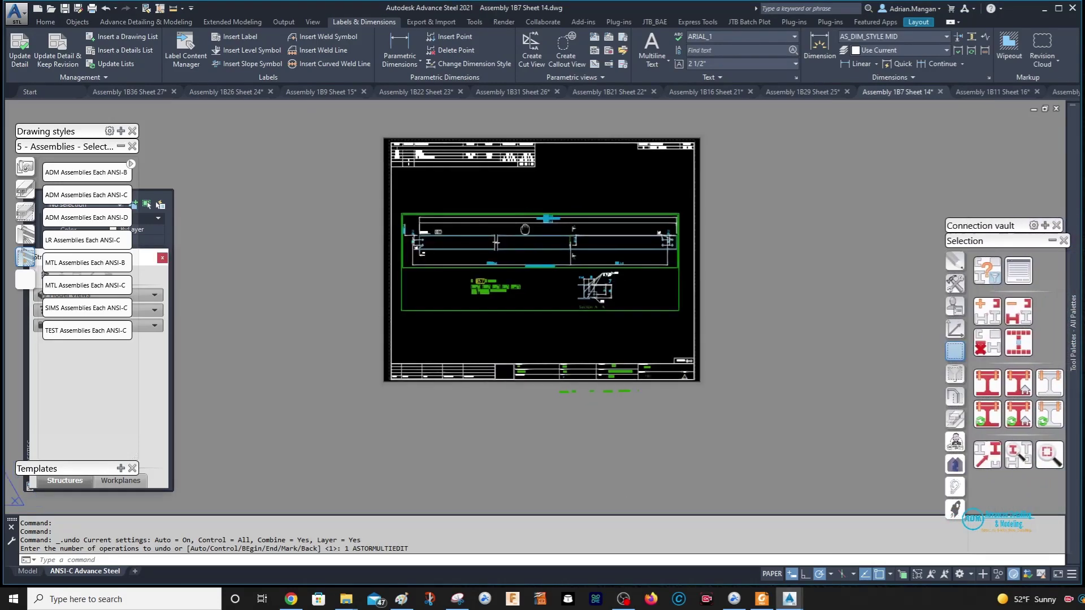
scroll(841, 413, "up", 5)
mouse_move(671, 383)
middle_mouse_down()
mouse_move(829, 303)
mouse_move(688, 294)
middle_mouse_up()
scroll(816, 227, "up", 4)
scroll(805, 298, "down", 4)
scroll(730, 259, "up", 2)
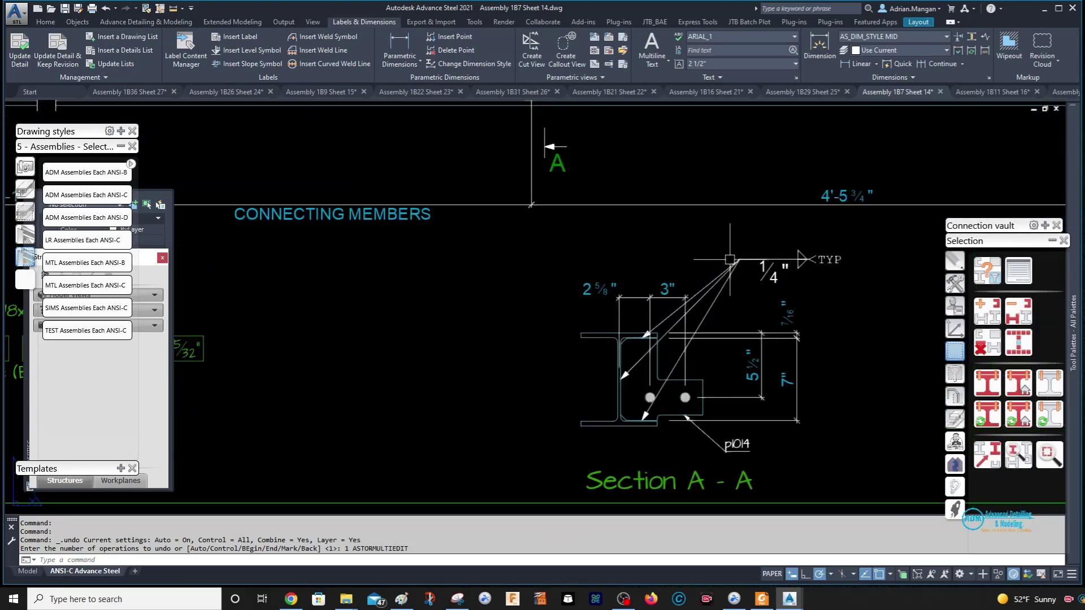
scroll(687, 317, "up", 4)
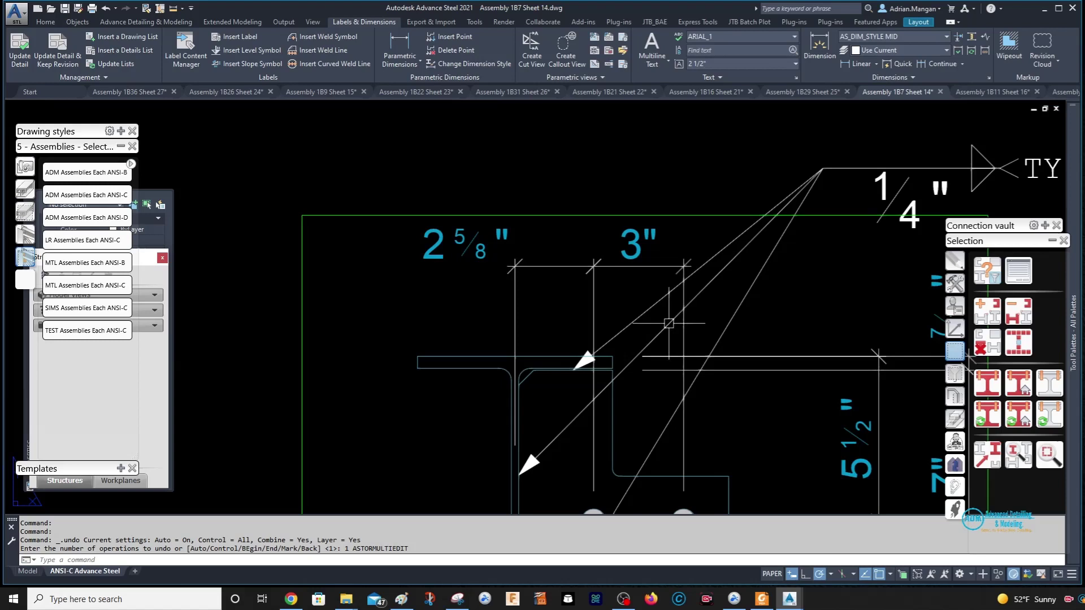
left_click(671, 322)
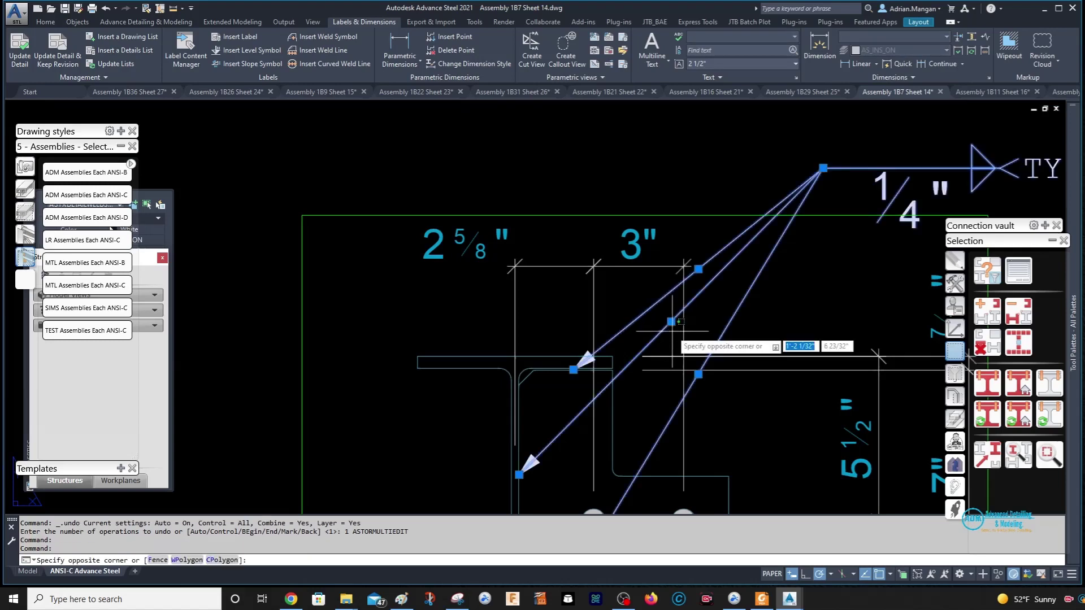
left_click(671, 322)
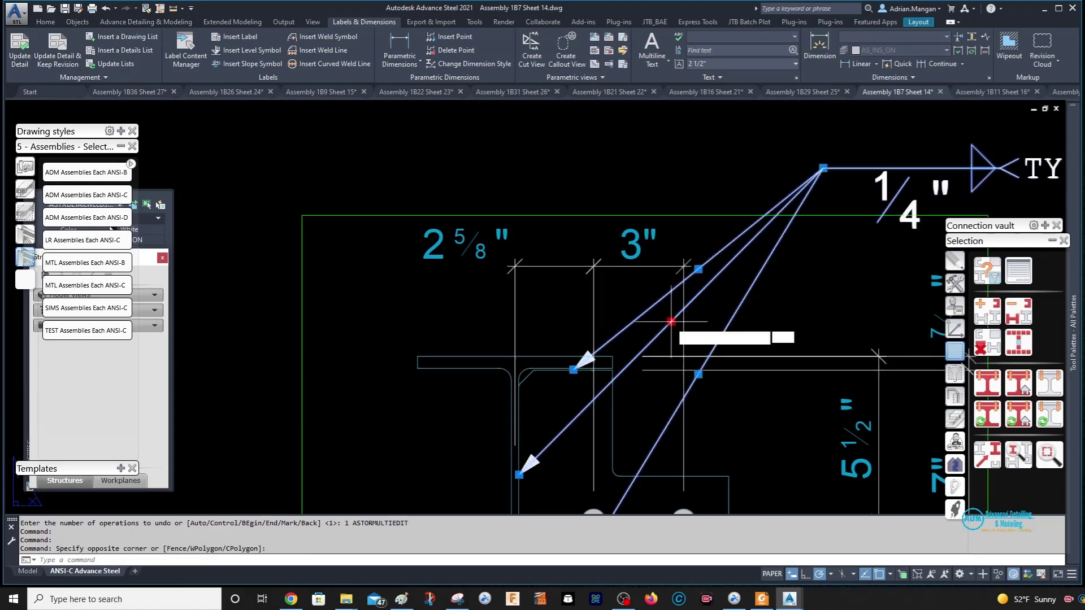
key("Escape")
Retry stretching the weld leader points, cancelling each attempt.
left_click(696, 271)
left_click(698, 270)
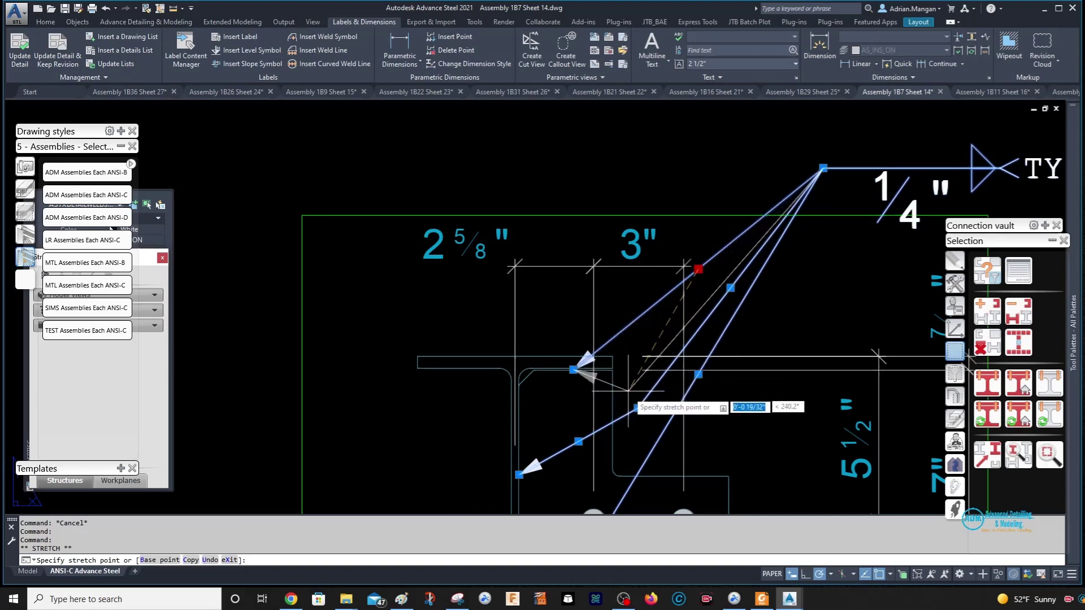
key("Escape")
scroll(656, 327, "down", 10)
scroll(699, 308, "up", 6)
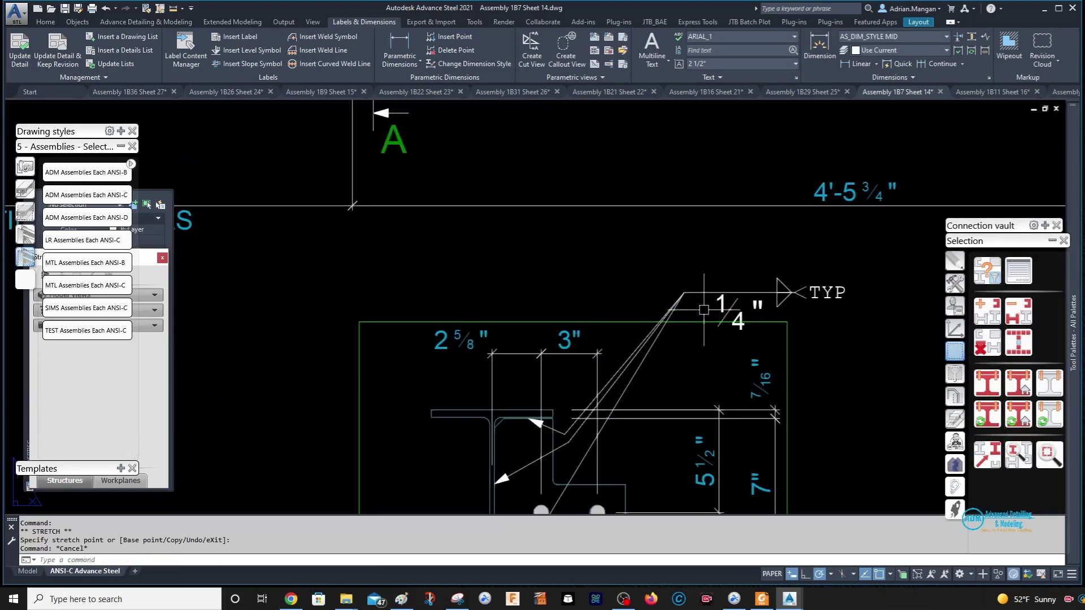
left_click(671, 329)
left_click(672, 329)
key("Escape")
Move the 5 1/2" and 7" dimensions to the left side of Section A-A.
middle_click_drag(581, 453, 704, 317)
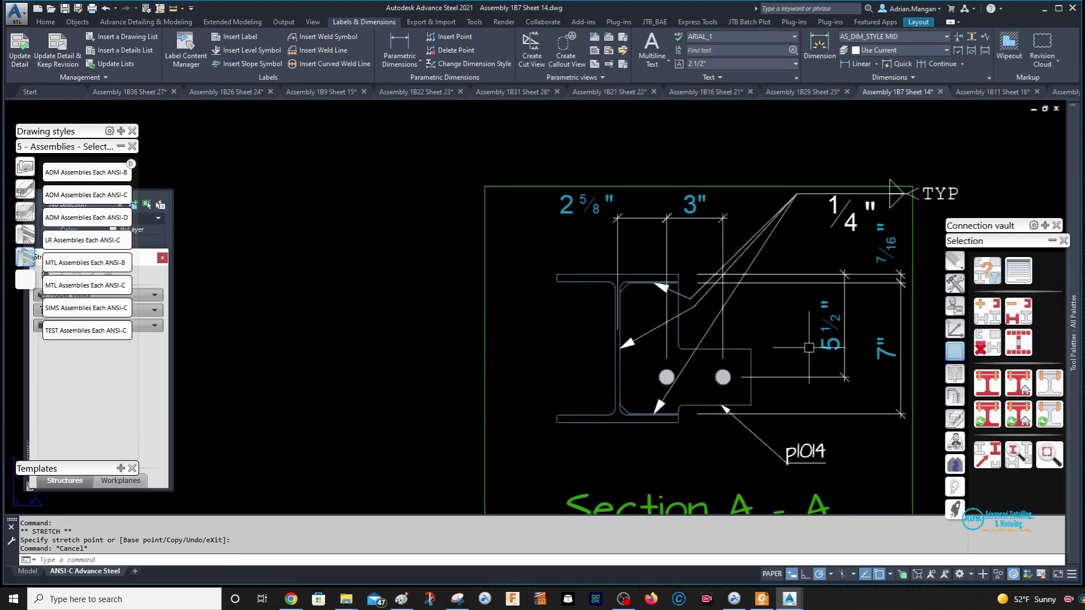
left_click(844, 317)
left_click(845, 275)
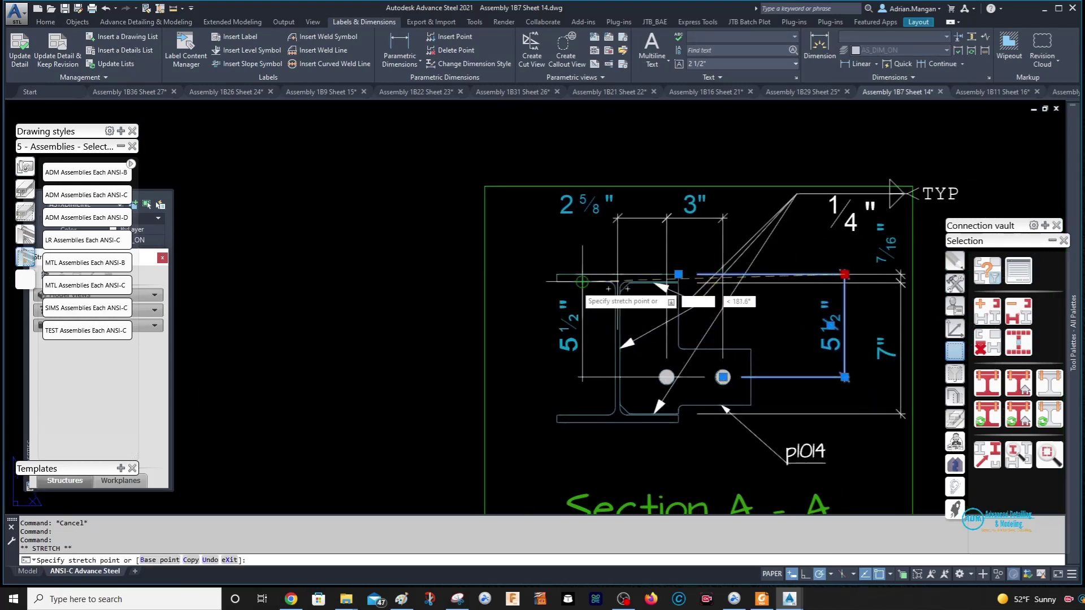
left_click(503, 275)
key("Escape")
left_click(901, 295)
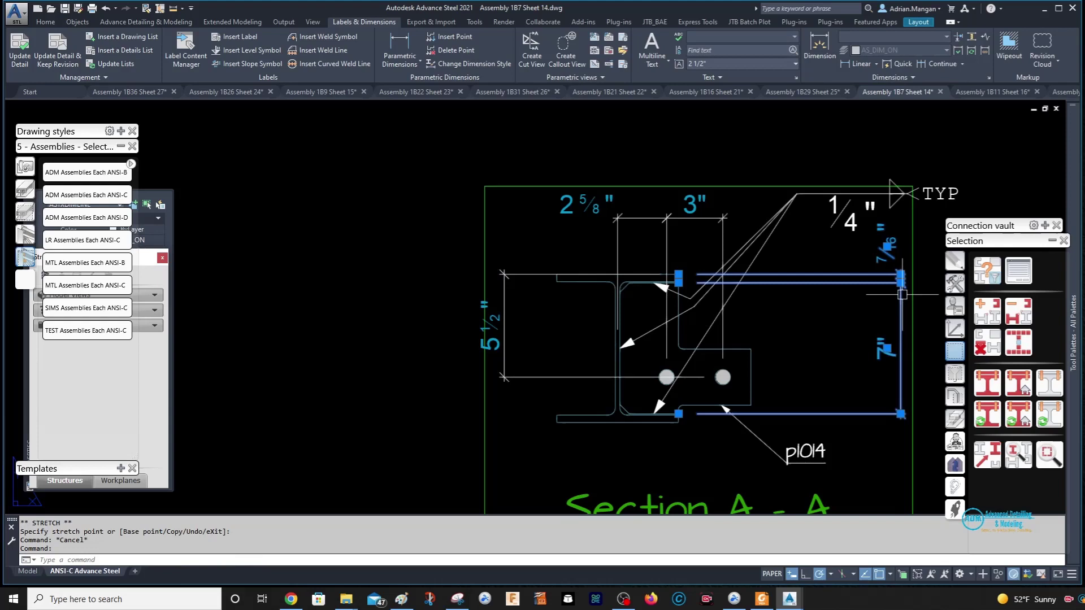
left_click(901, 274)
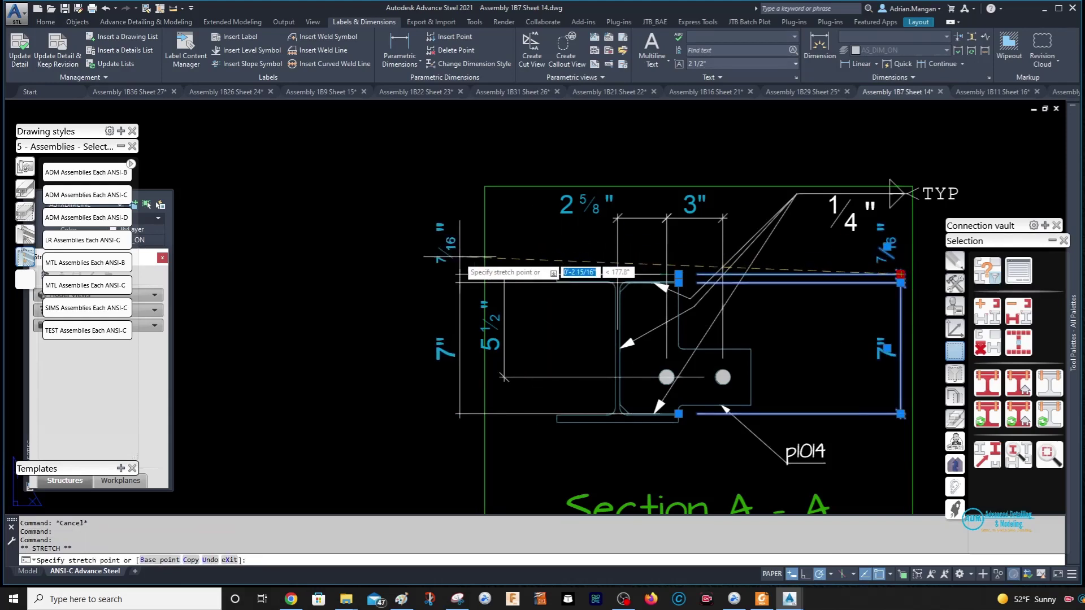
left_click(452, 275)
key("Escape")
Check the weld symbol's properties and try moving its middle leader point.
scroll(827, 285, "down", 3)
left_click(825, 291)
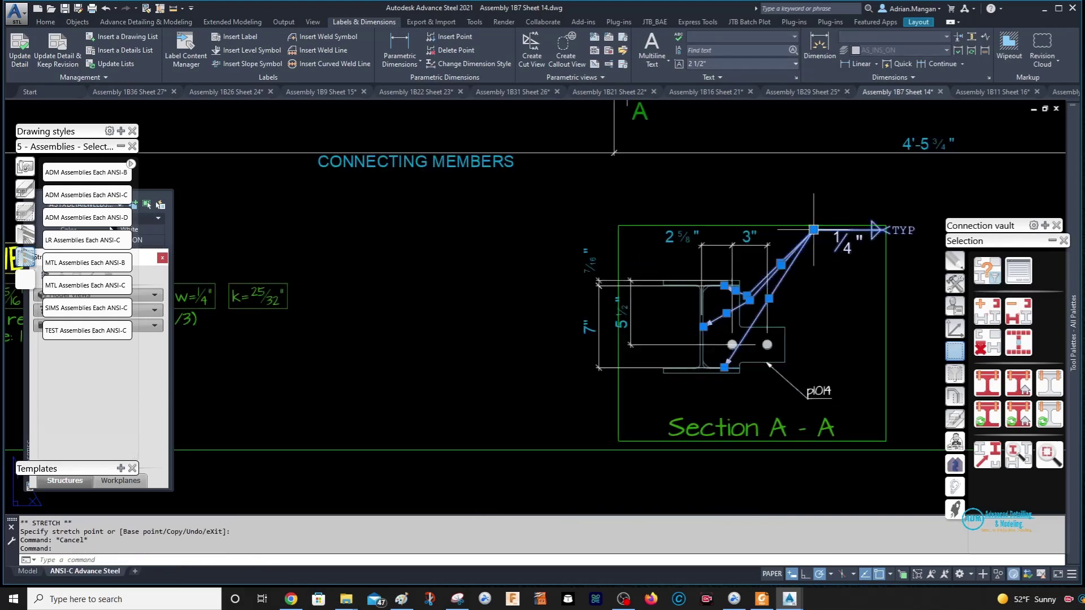
key("Escape")
scroll(765, 300, "up", 4)
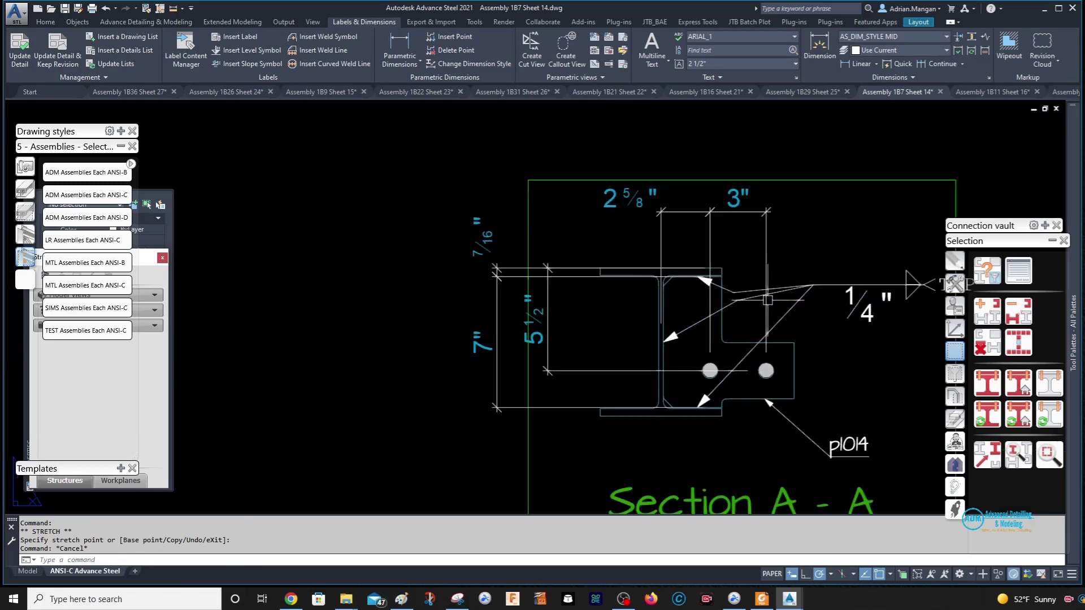
double_click(724, 300)
key("Escape")
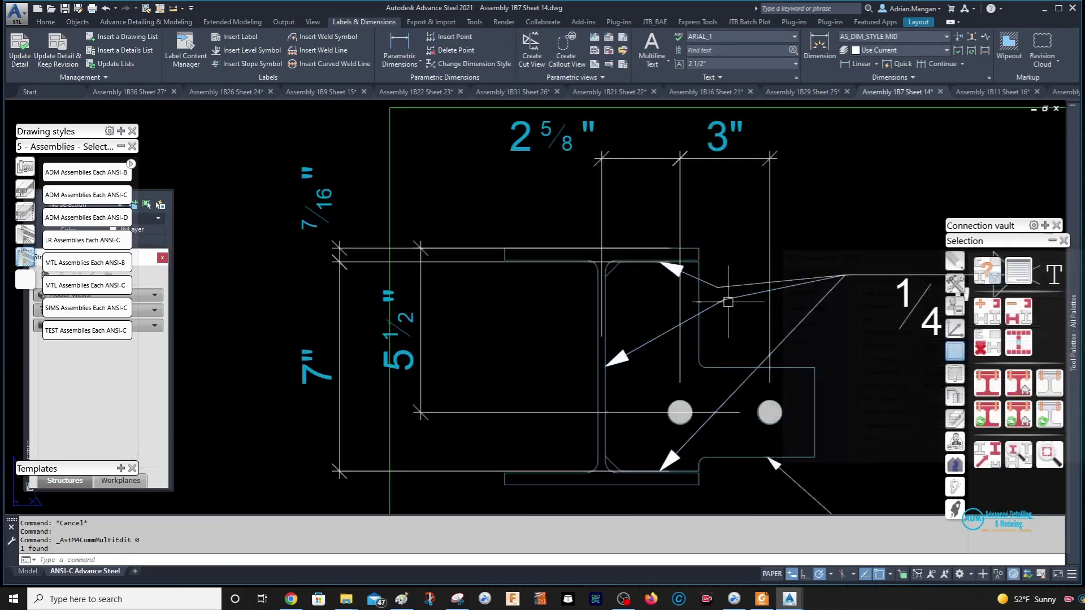
left_click(726, 302)
left_click(724, 300)
key("Escape")
scroll(757, 339, "down", 6)
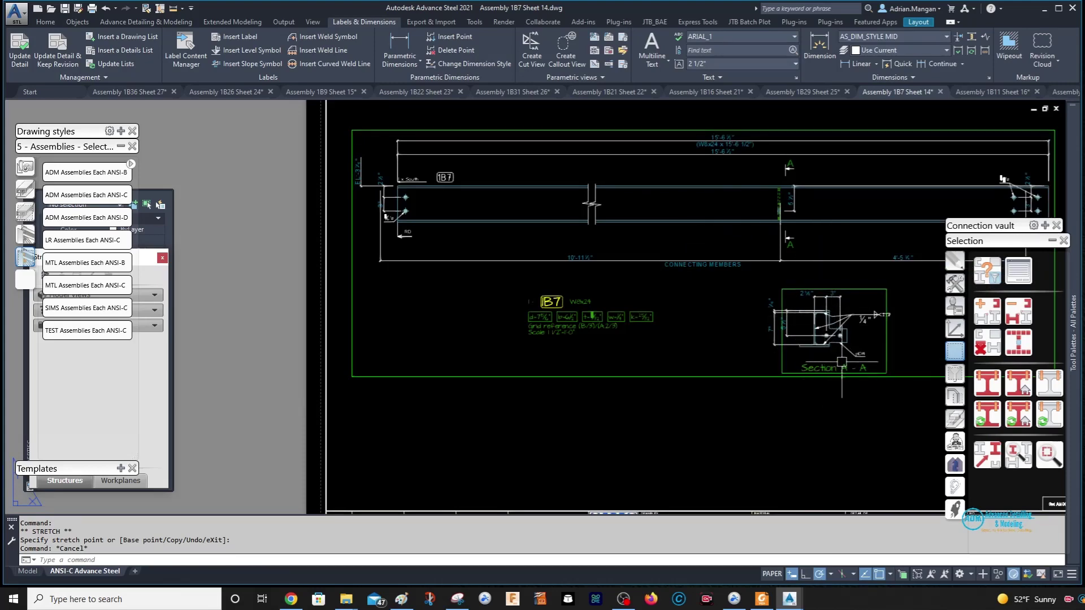
Drag the beam detail frame, including Section A-A, slightly down the sheet.
scroll(848, 370, "up", 5)
scroll(782, 337, "down", 8)
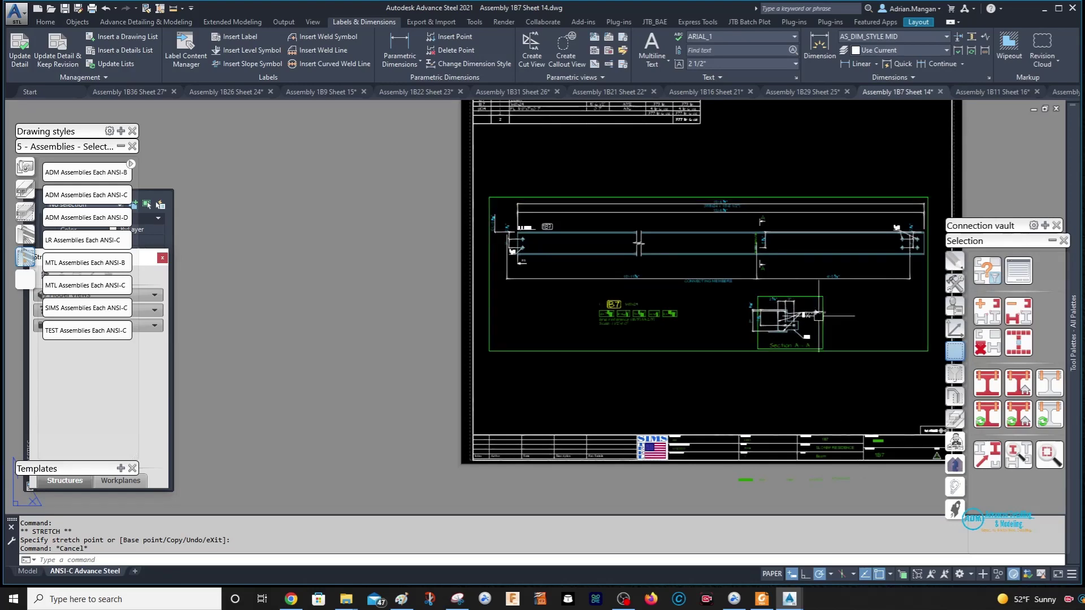
middle_click_drag(822, 326, 729, 341)
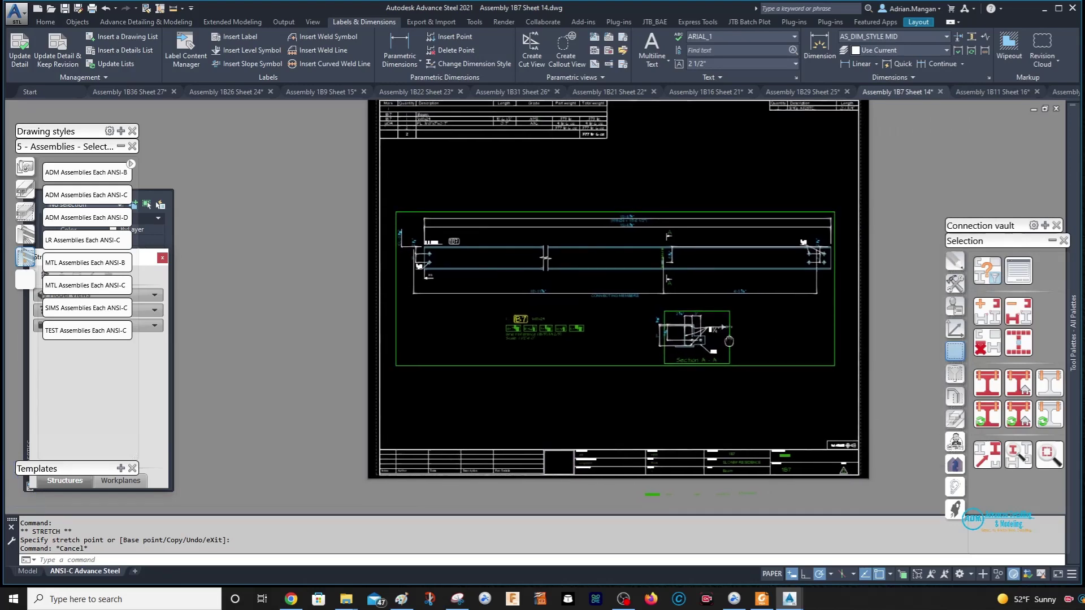
double_click(748, 367)
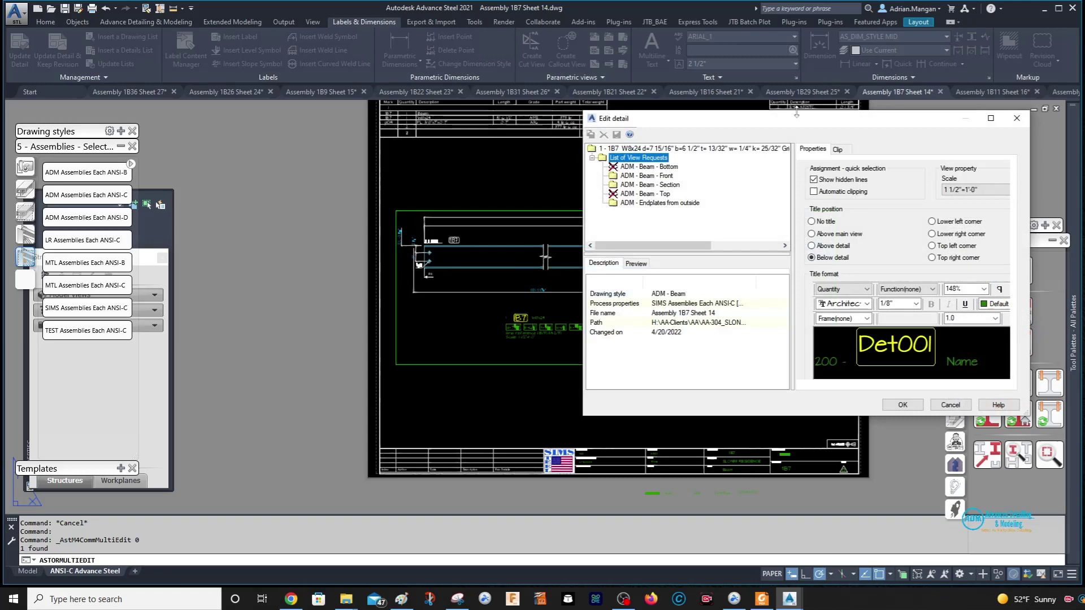
key("Escape")
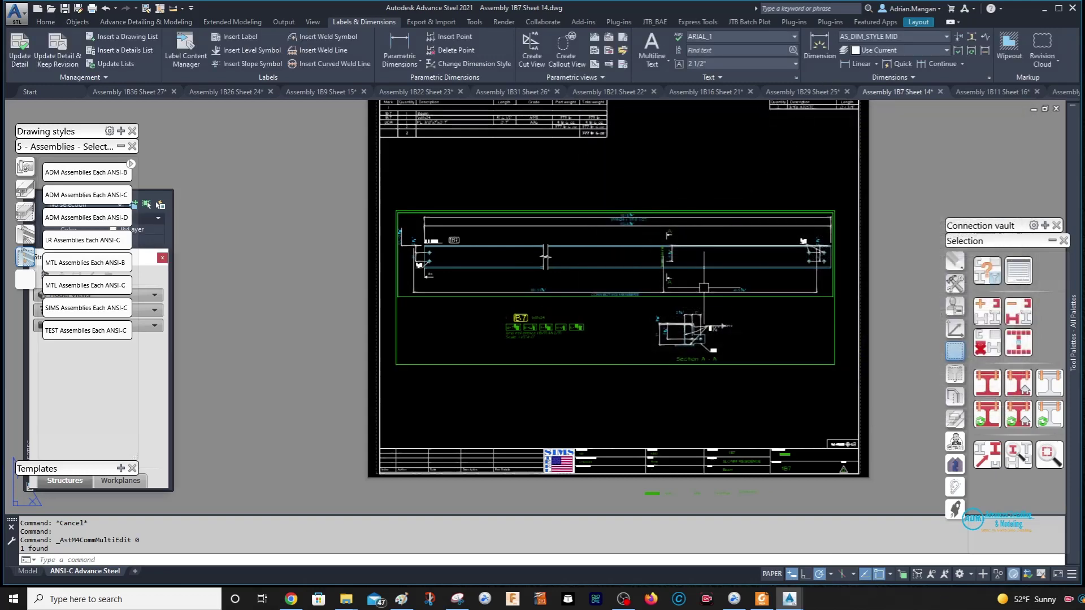
left_click(744, 364)
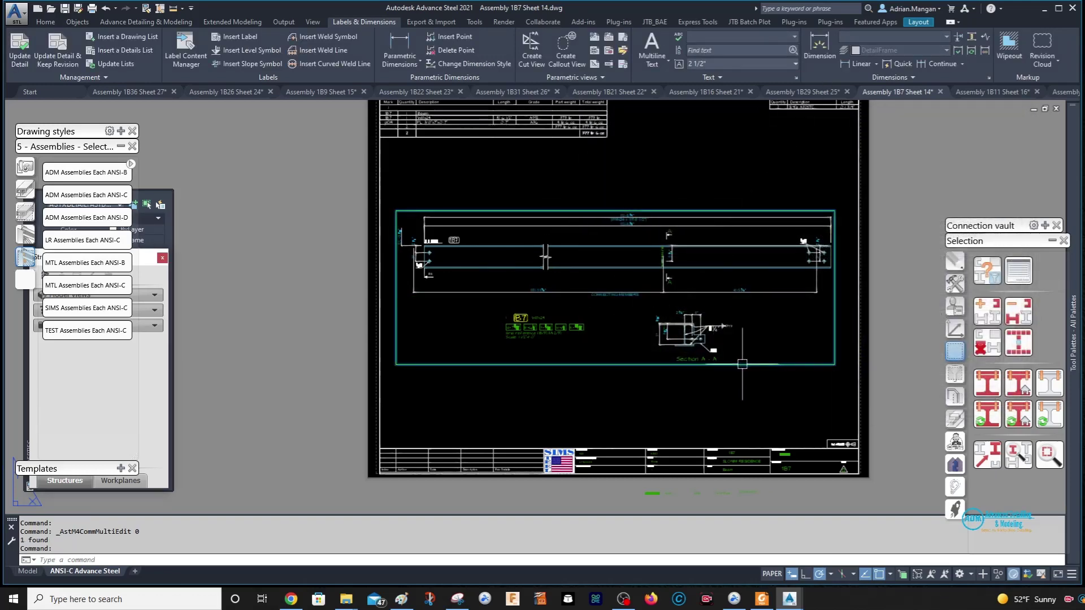
left_click_drag(743, 366, 748, 392)
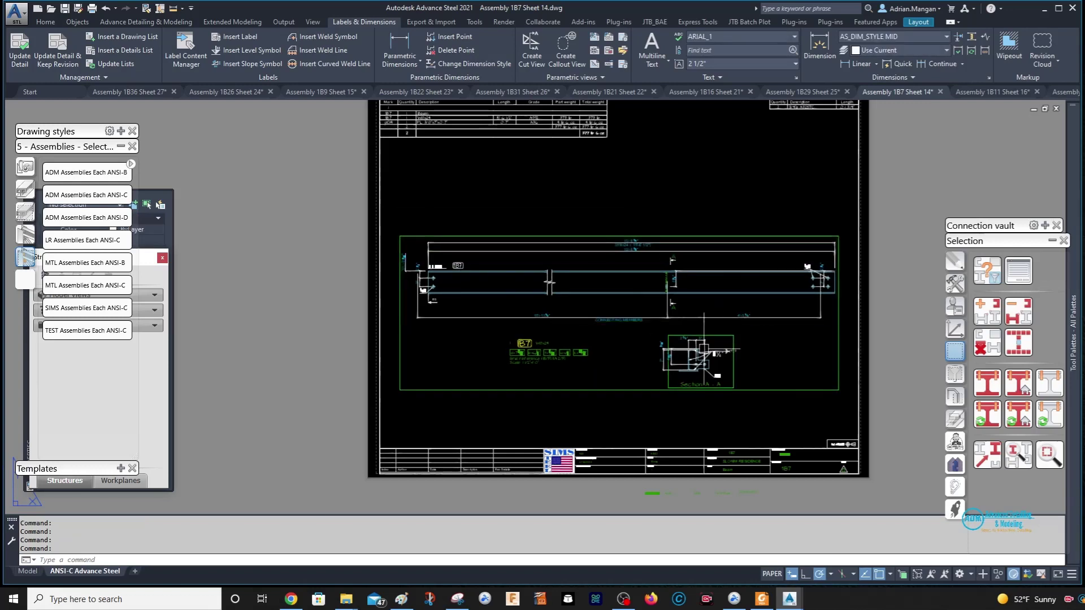
middle_click_drag(761, 319, 765, 304)
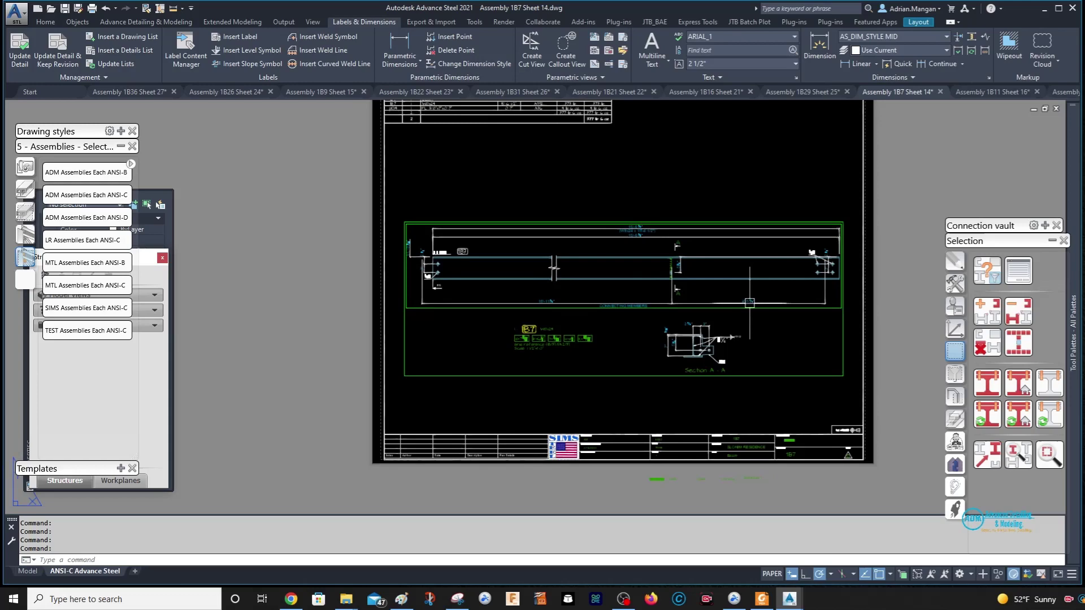
Enable the ADM - Beam - Top view request for the beam 1B7 detail and apply it.
double_click(775, 376)
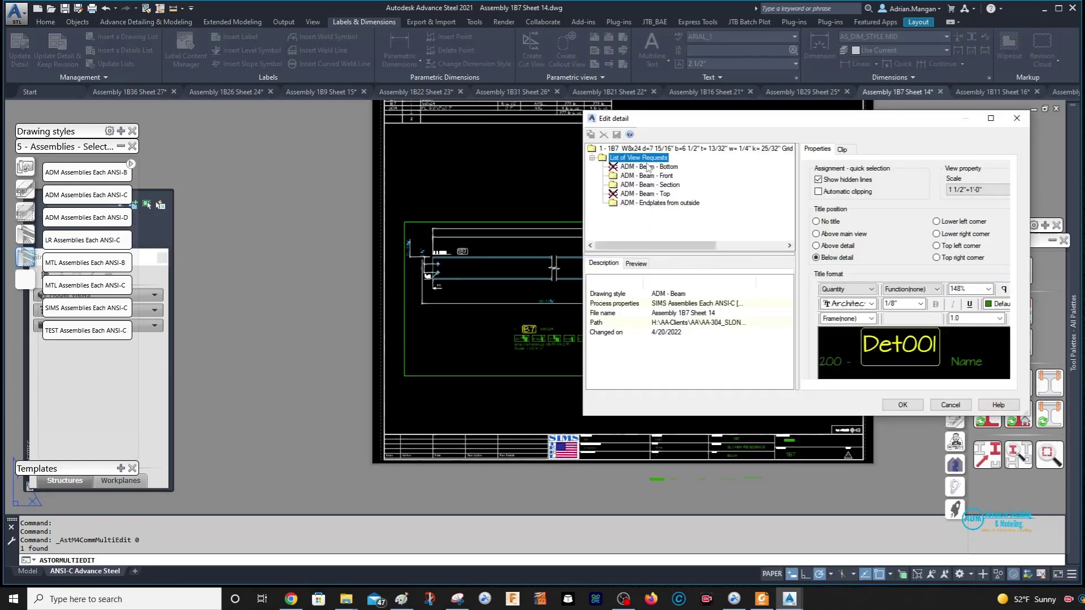
left_click(646, 194)
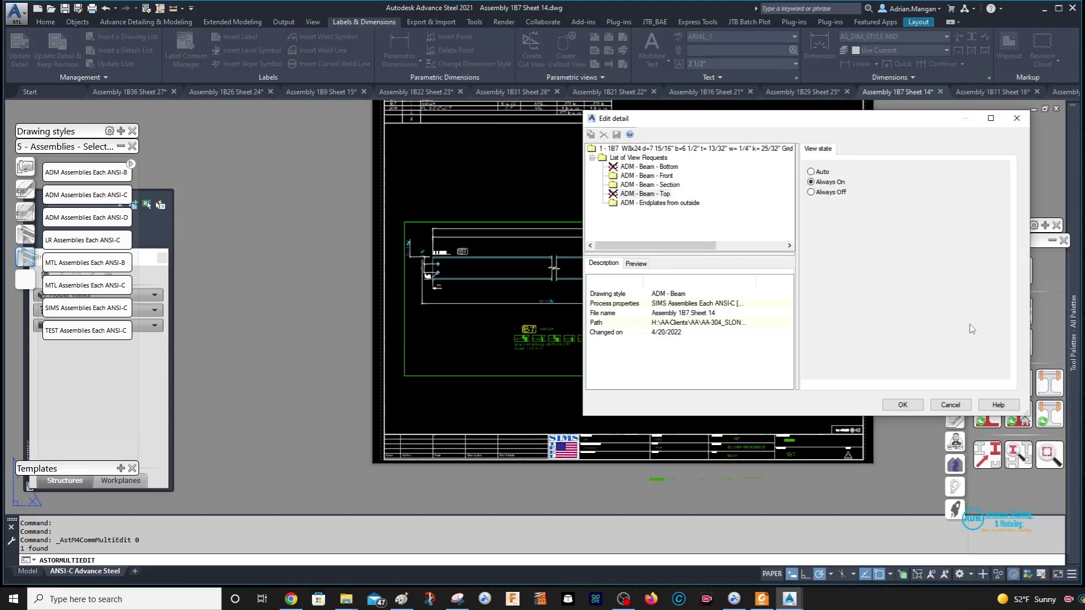
left_click(914, 408)
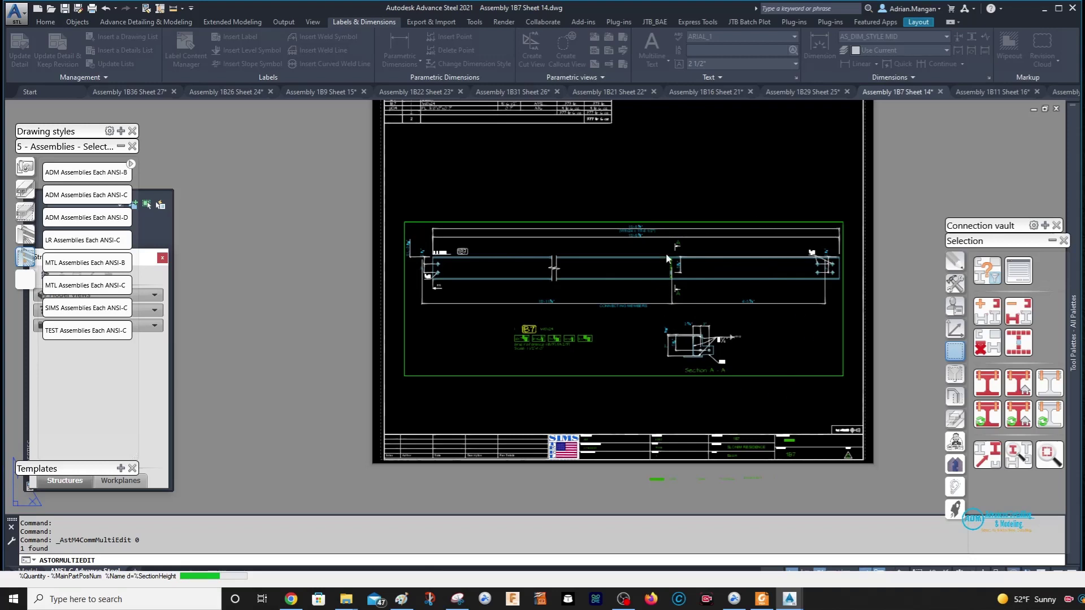
Window-select the newly generated top view and move it onto the sheet.
scroll(847, 278, "down", 7)
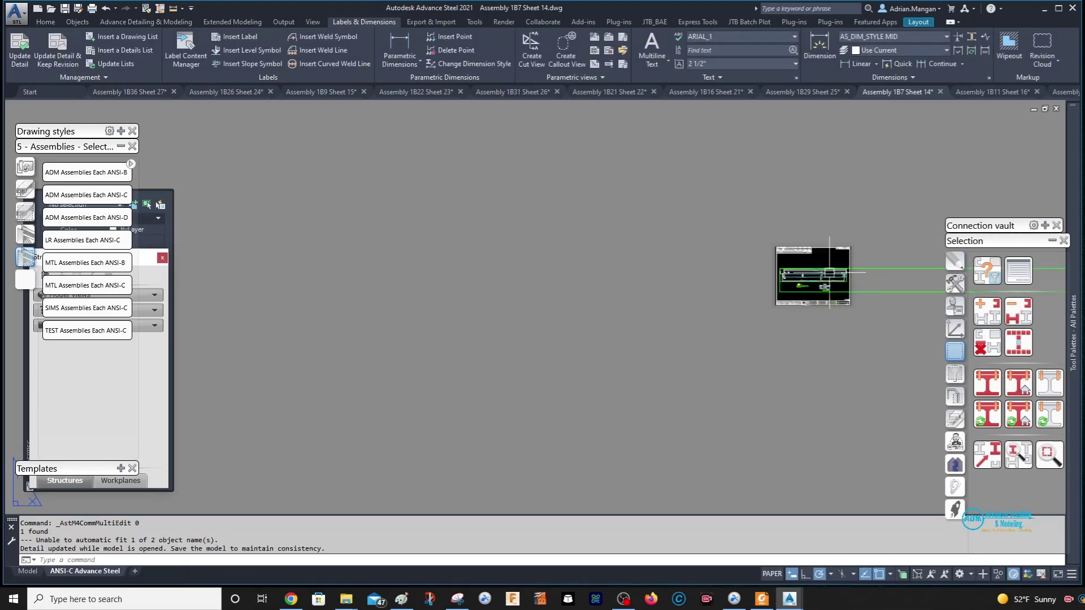
scroll(829, 272, "down", 1)
middle_click_drag(830, 273, 471, 207)
scroll(848, 182, "down", 1)
middle_click_drag(799, 186, 471, 208)
scroll(808, 219, "down", 1)
middle_click_drag(811, 218, 549, 189)
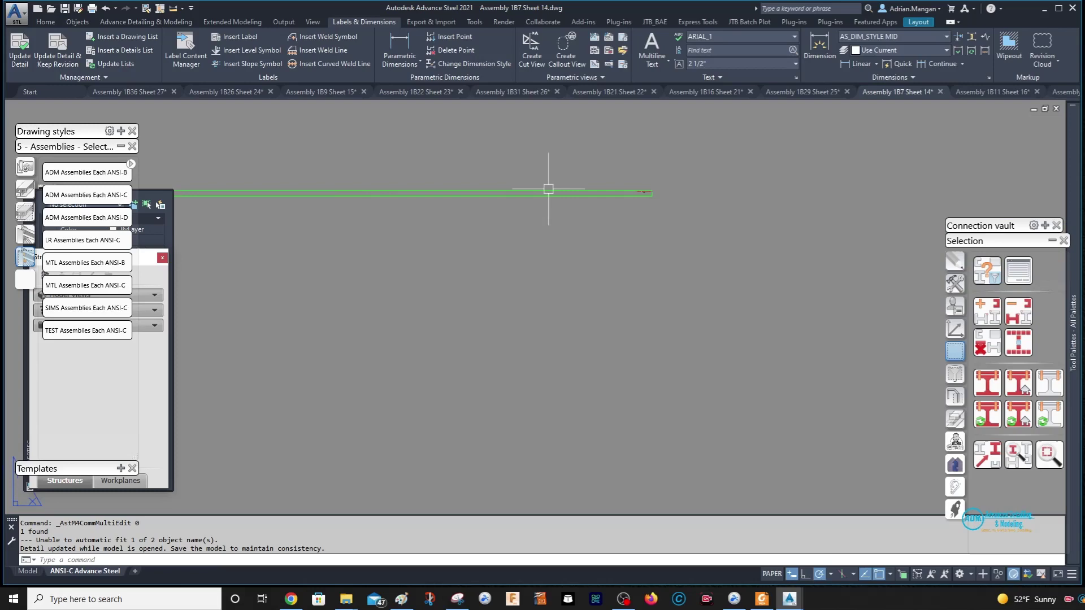
left_click(611, 169)
left_click(673, 206)
right_click(743, 170)
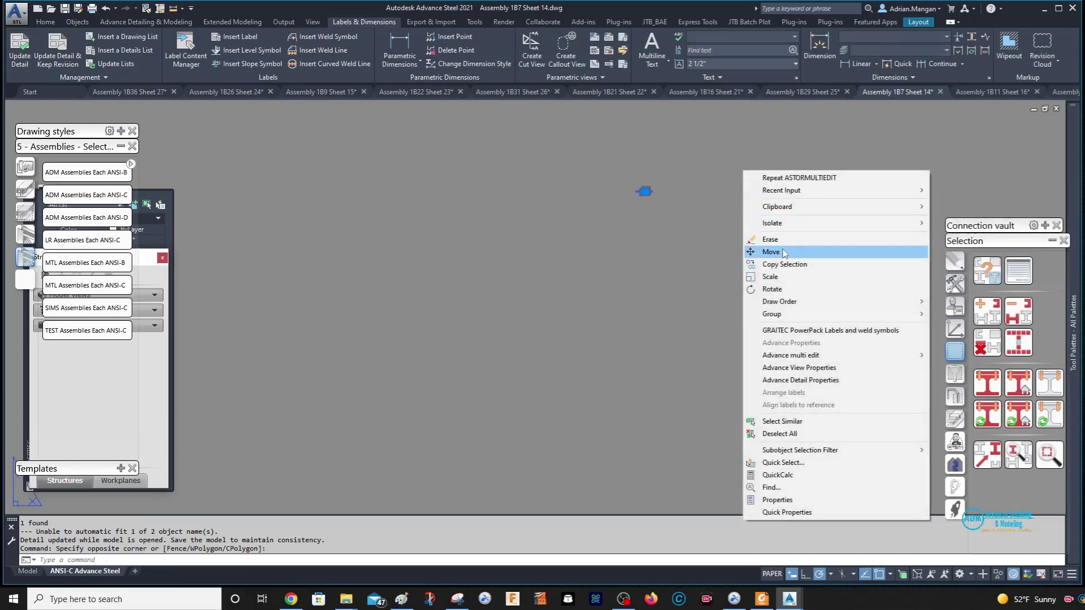
left_click(772, 252)
left_click(635, 193)
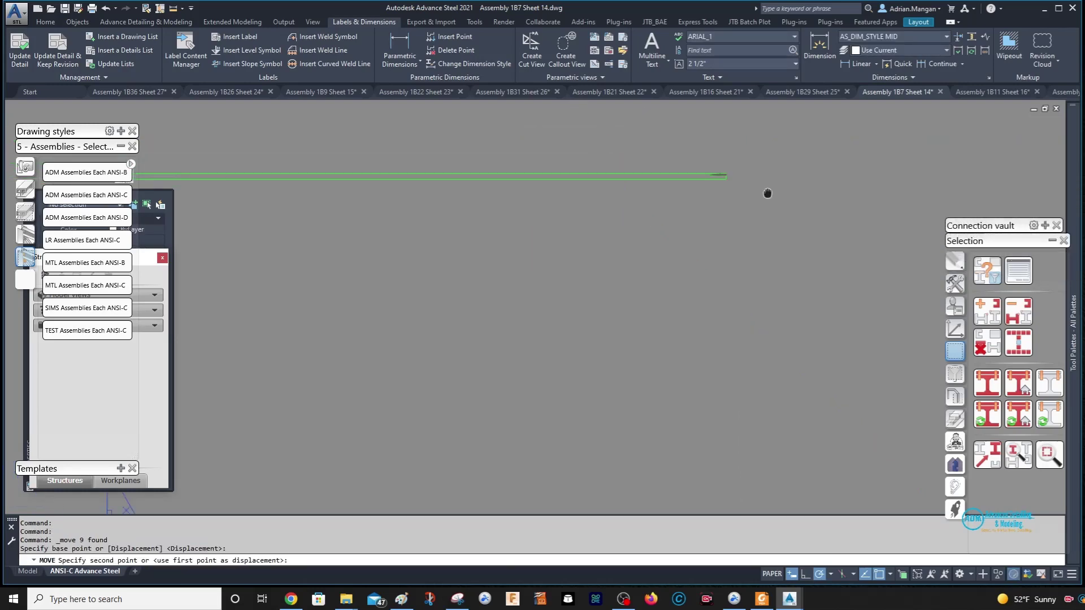
middle_click_drag(414, 168, 768, 194)
scroll(453, 189, "up", 6)
middle_click_drag(682, 267, 408, 242)
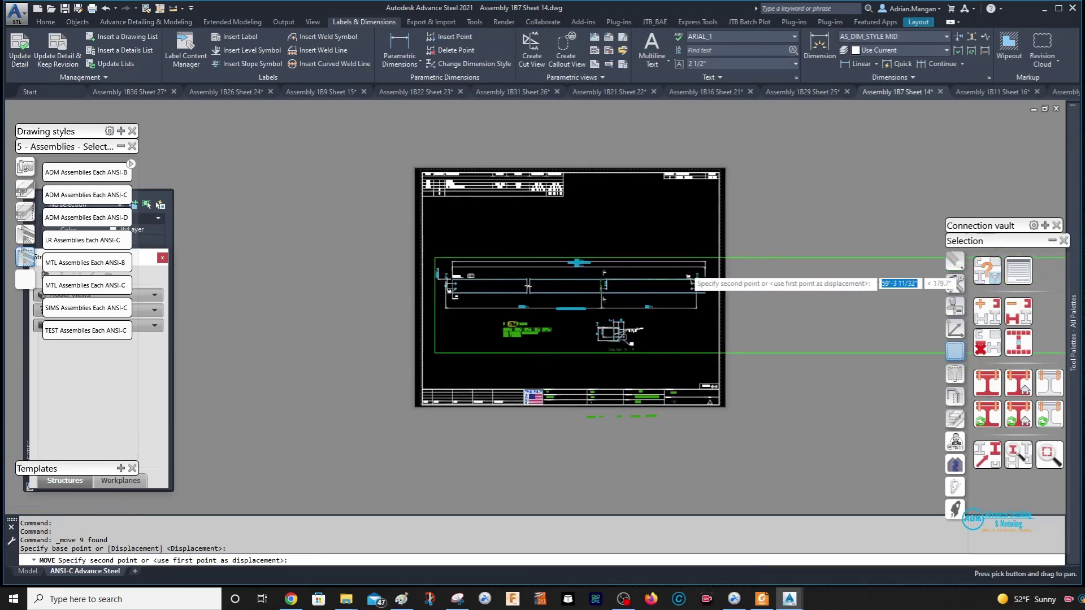
left_click(578, 255)
Move the selected beam piece in the top view to a new spot.
scroll(637, 253, "up", 2)
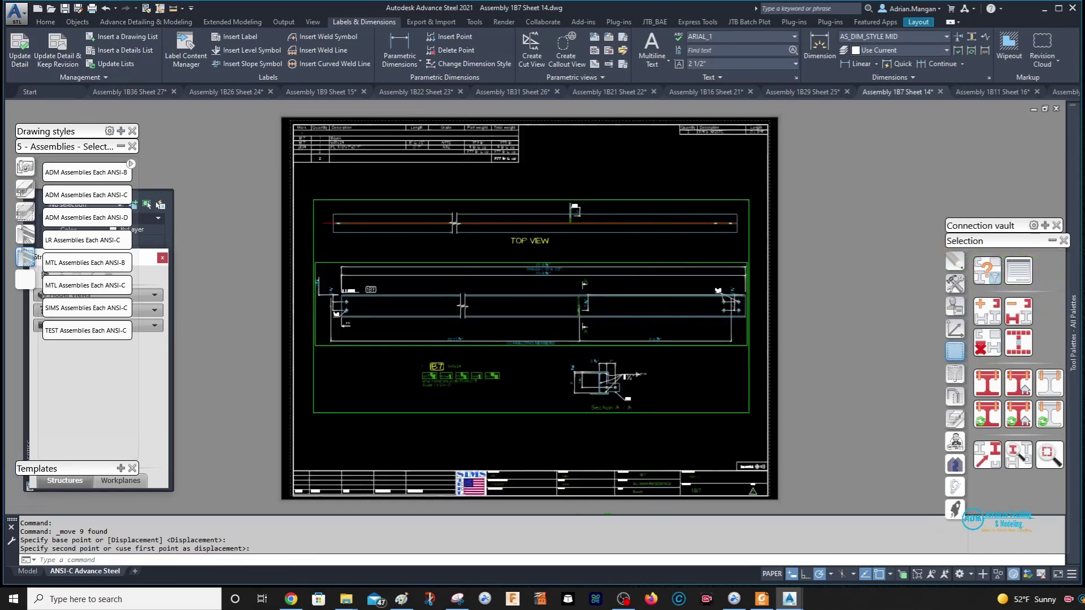
scroll(676, 251, "up", 2)
left_click(689, 207)
right_click(702, 223)
mouse_move(760, 276)
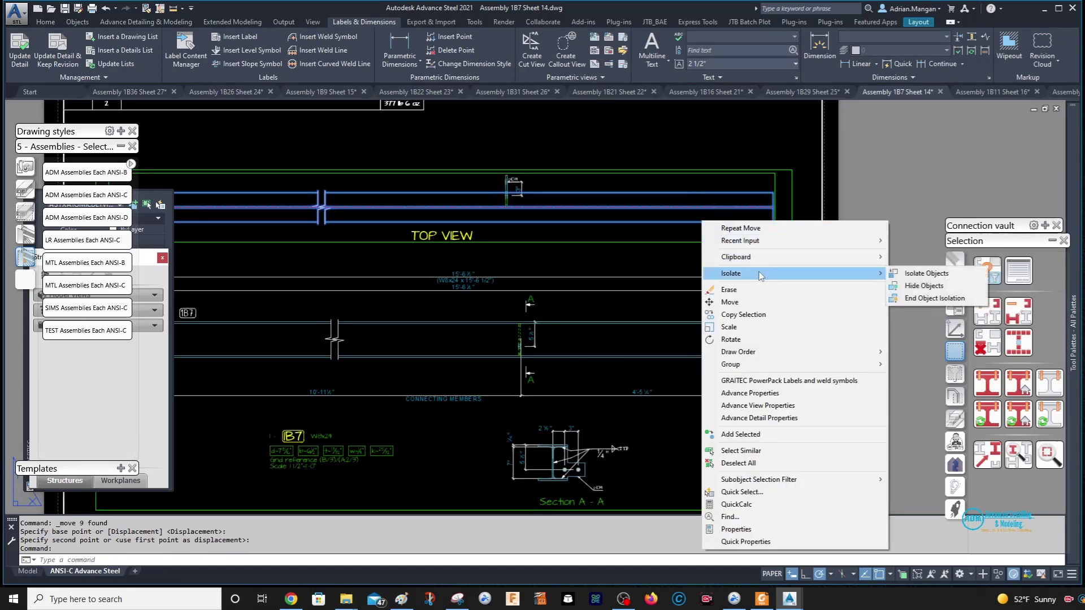
left_click(730, 301)
left_click(773, 222)
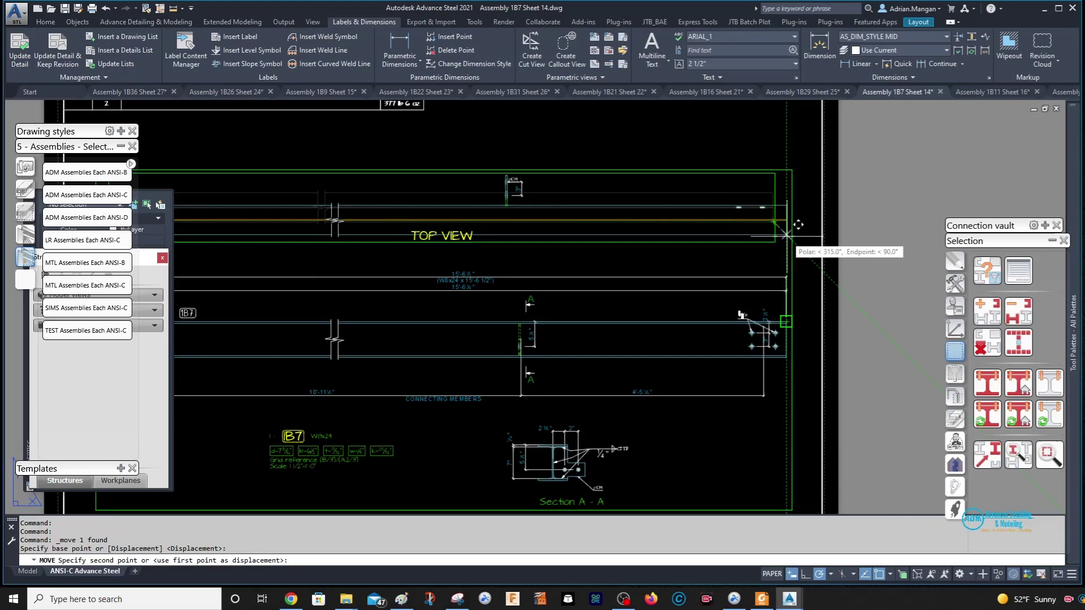
left_click(786, 234)
Repeat Move to raise the top view higher above the elevation.
scroll(661, 198, "down", 4)
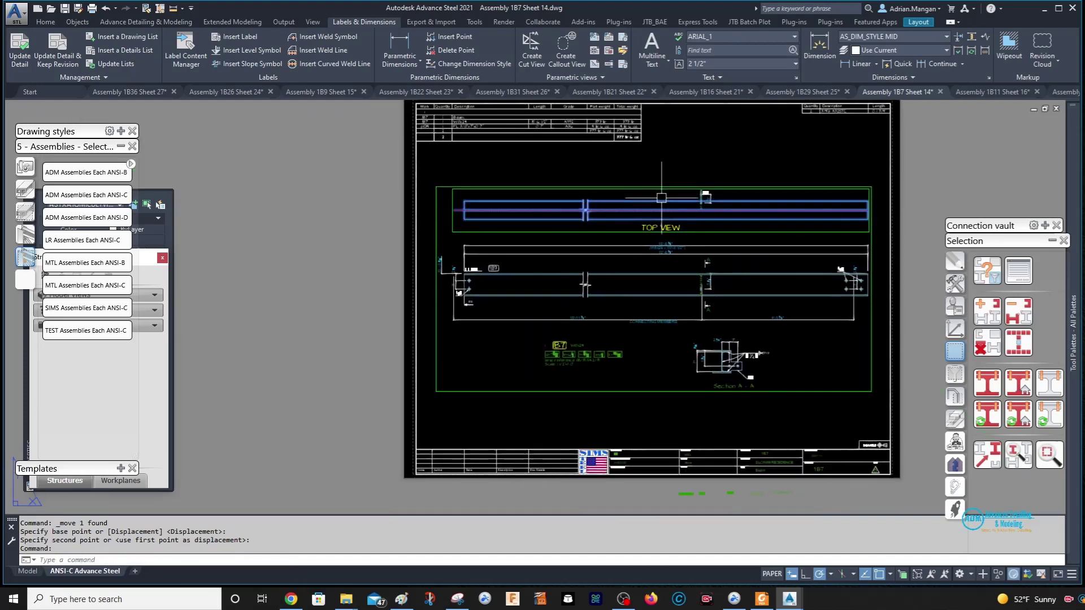
right_click(662, 198)
left_click(689, 210)
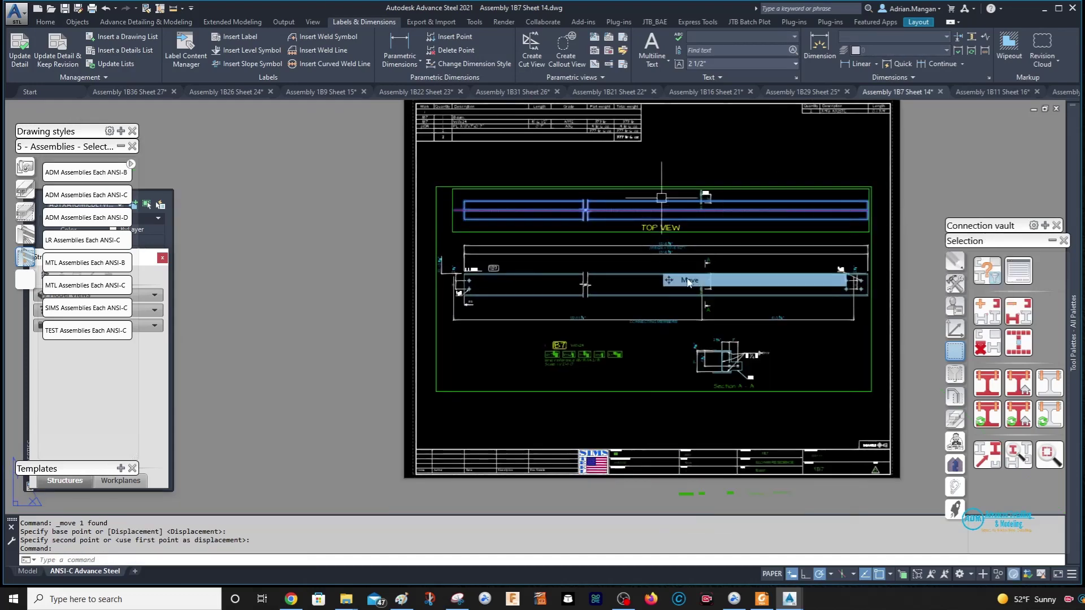
left_click(765, 184)
left_click(765, 160)
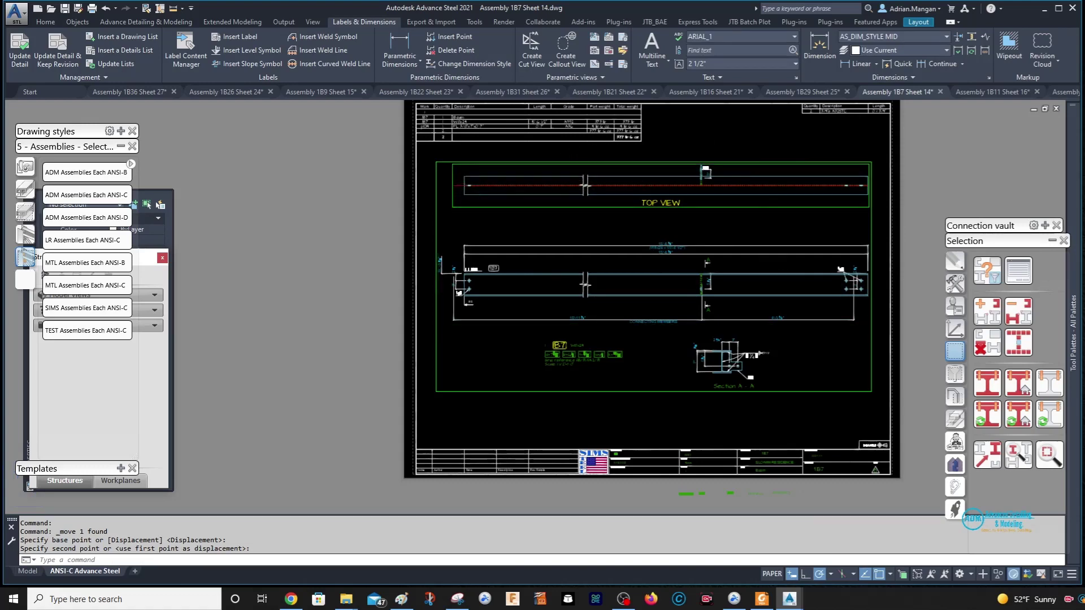
Review the top-view beam's axis line properties, then close the dialog.
scroll(488, 177, "up", 3)
double_click(490, 175)
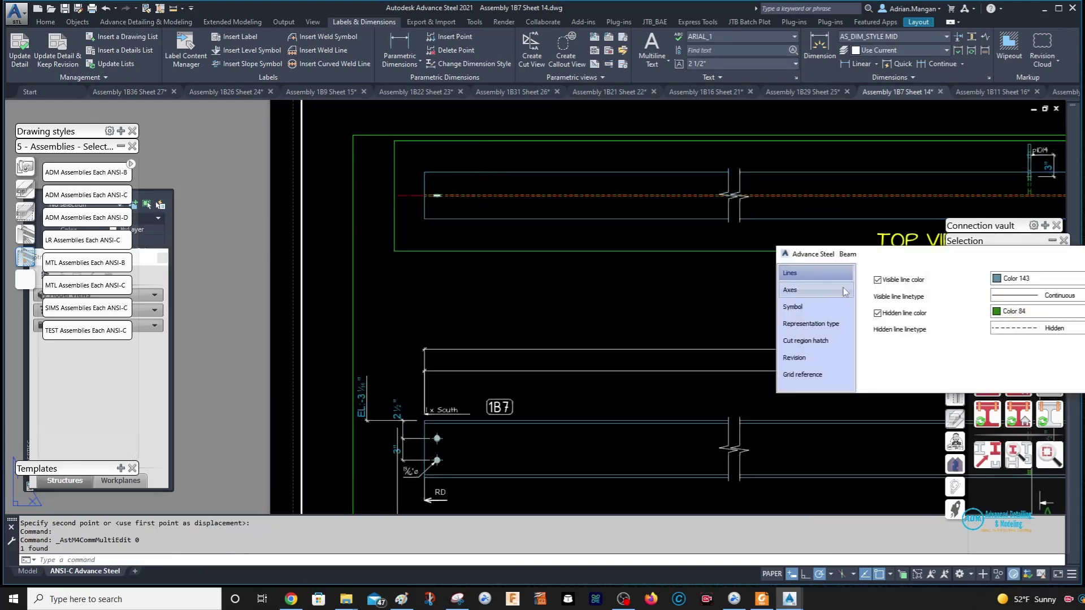
left_click(845, 292)
left_click(1084, 254)
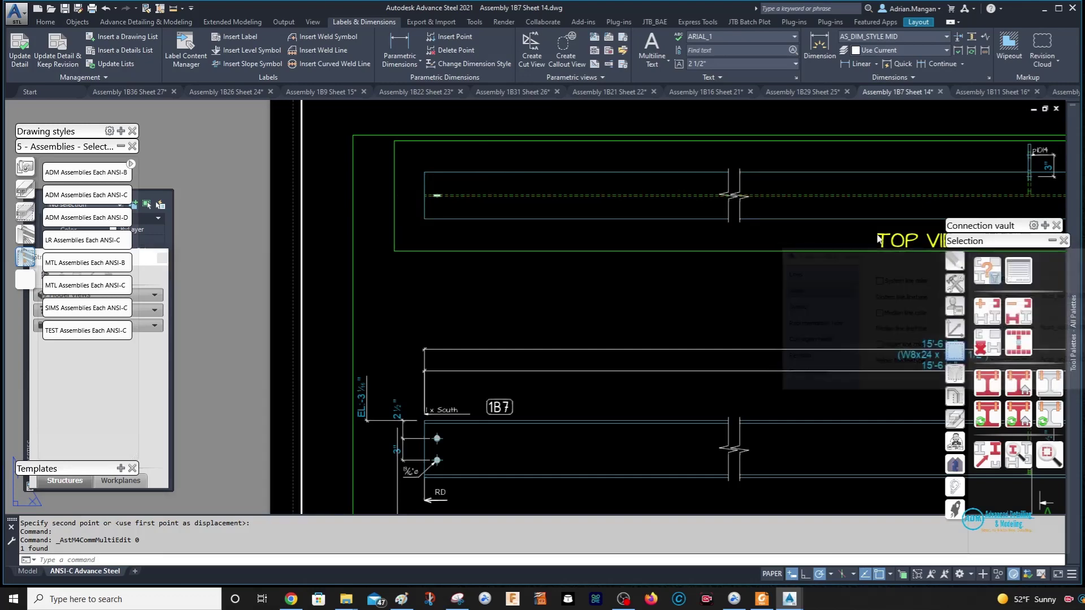
scroll(678, 233, "down", 2)
middle_click_drag(641, 232, 372, 261)
scroll(610, 220, "up", 4)
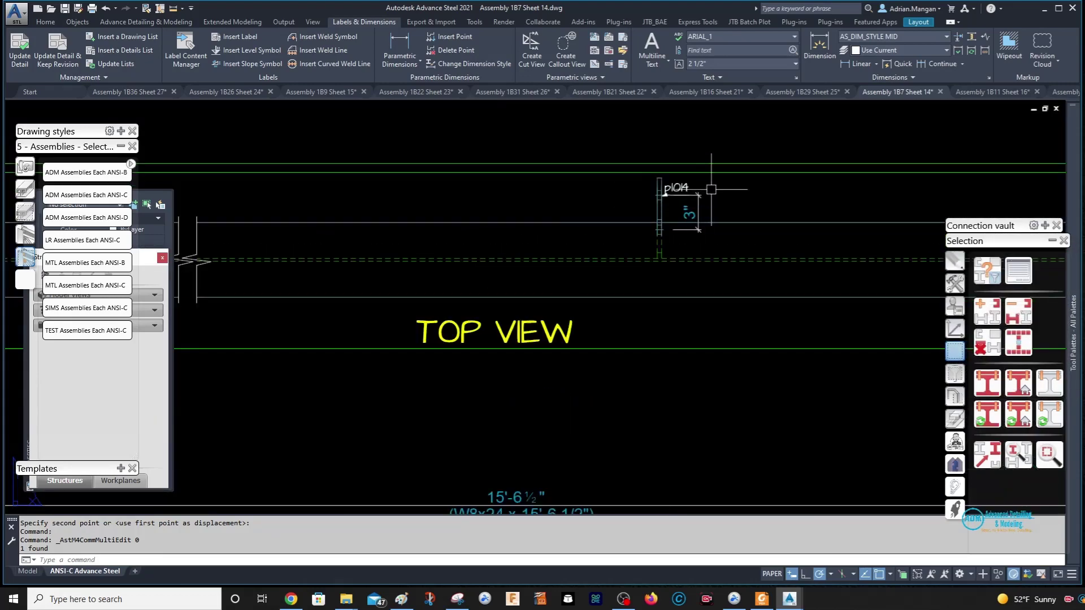
left_click(668, 184)
left_click(665, 191)
key("Escape")
scroll(590, 228, "down", 2)
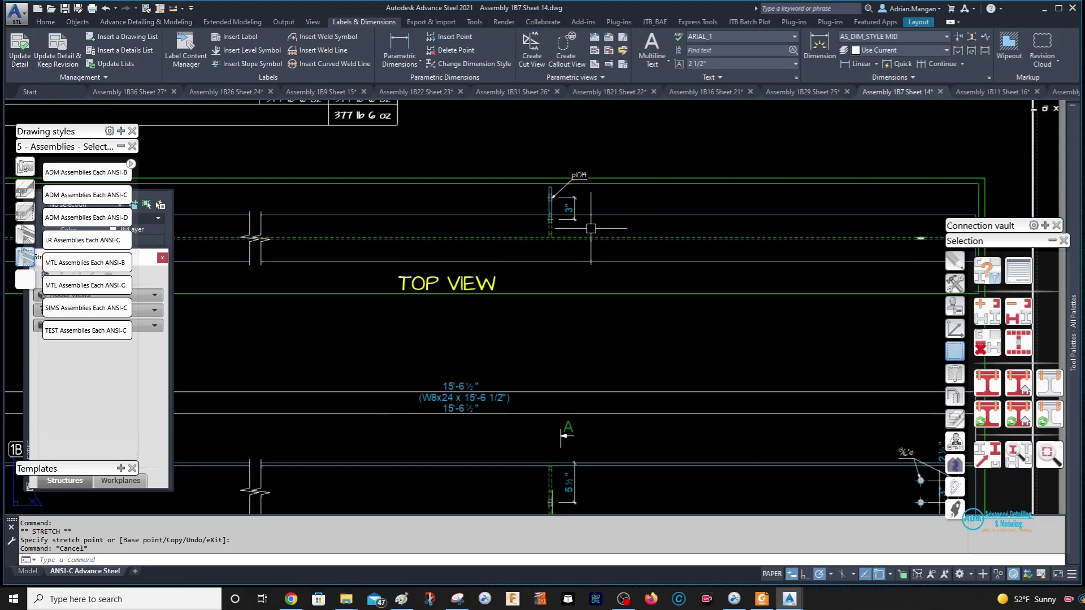
scroll(609, 225, "down", 4)
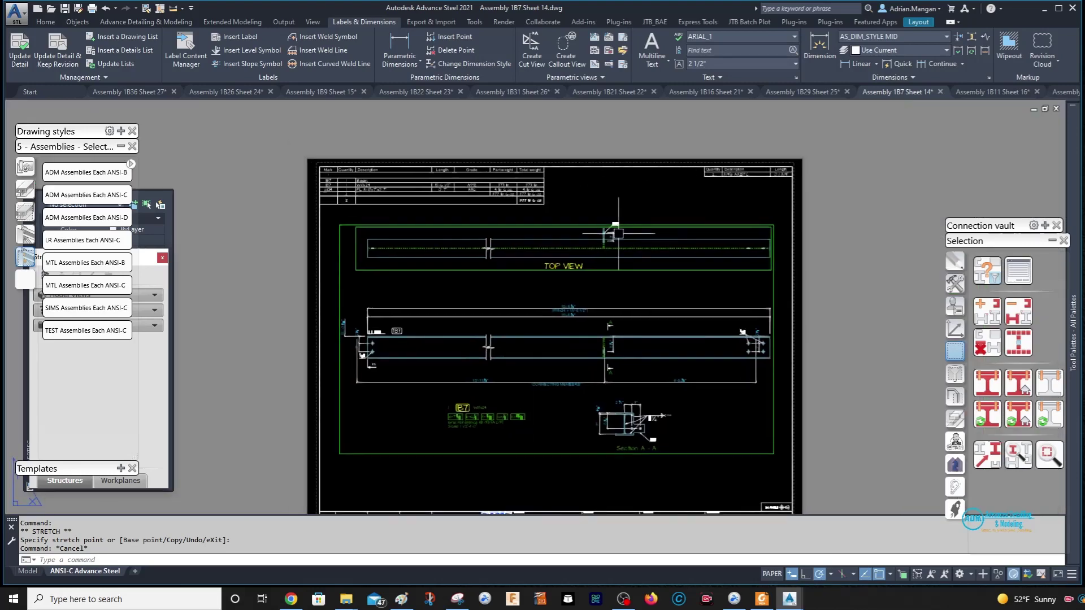
scroll(602, 344, "up", 6)
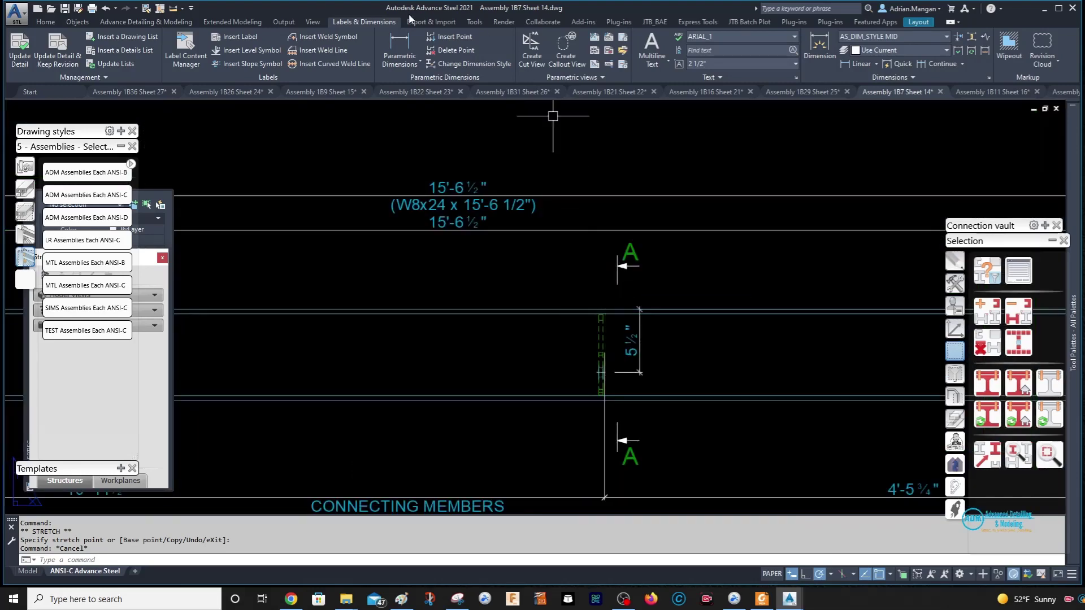
left_click(261, 39)
left_click(600, 353)
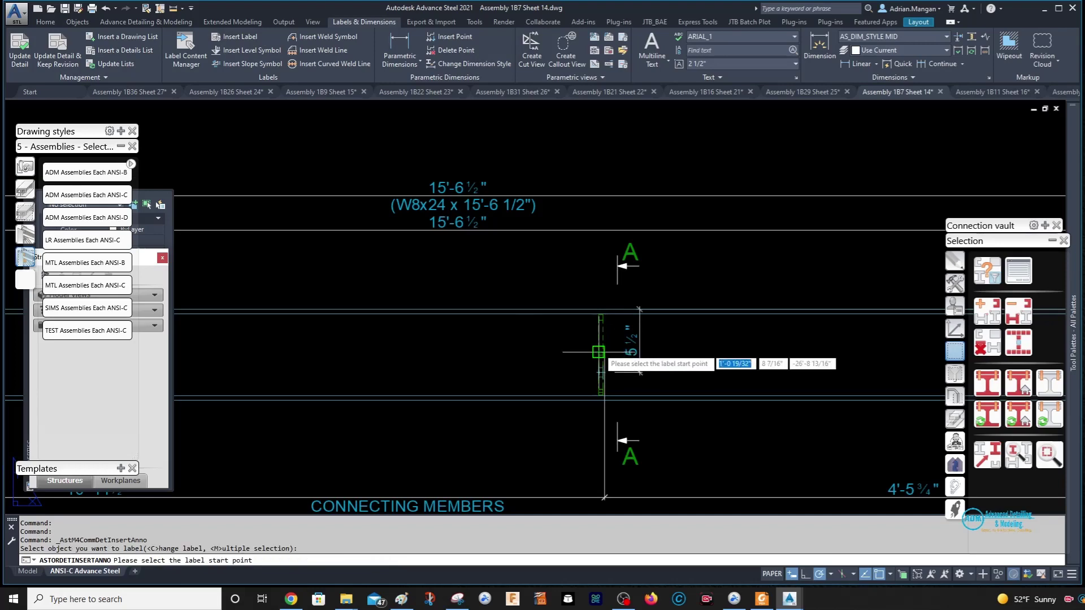
left_click(598, 352)
left_click(554, 383)
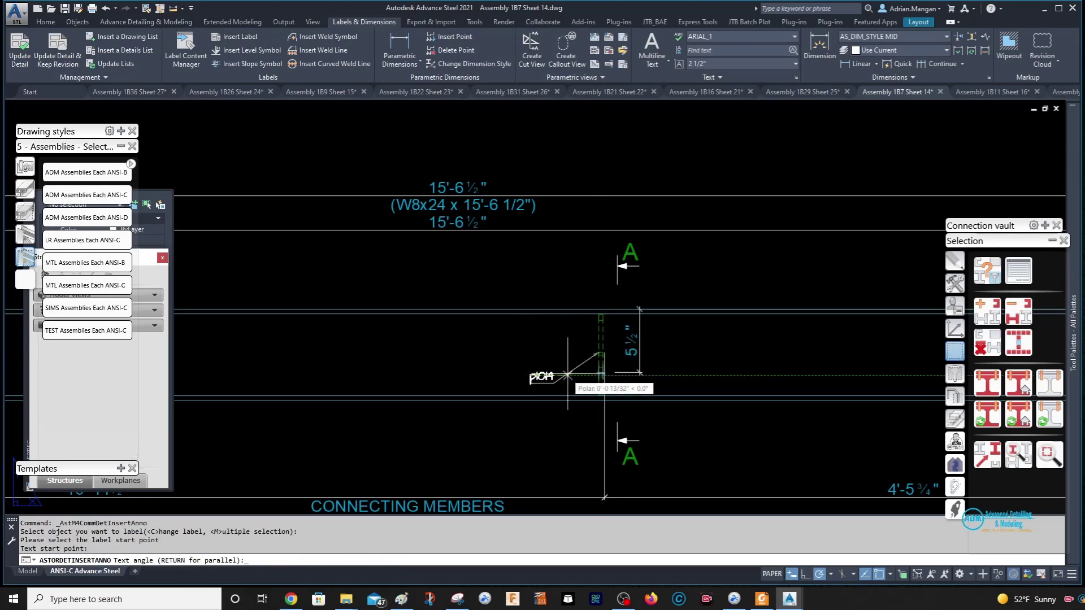
key("Return")
double_click(571, 367)
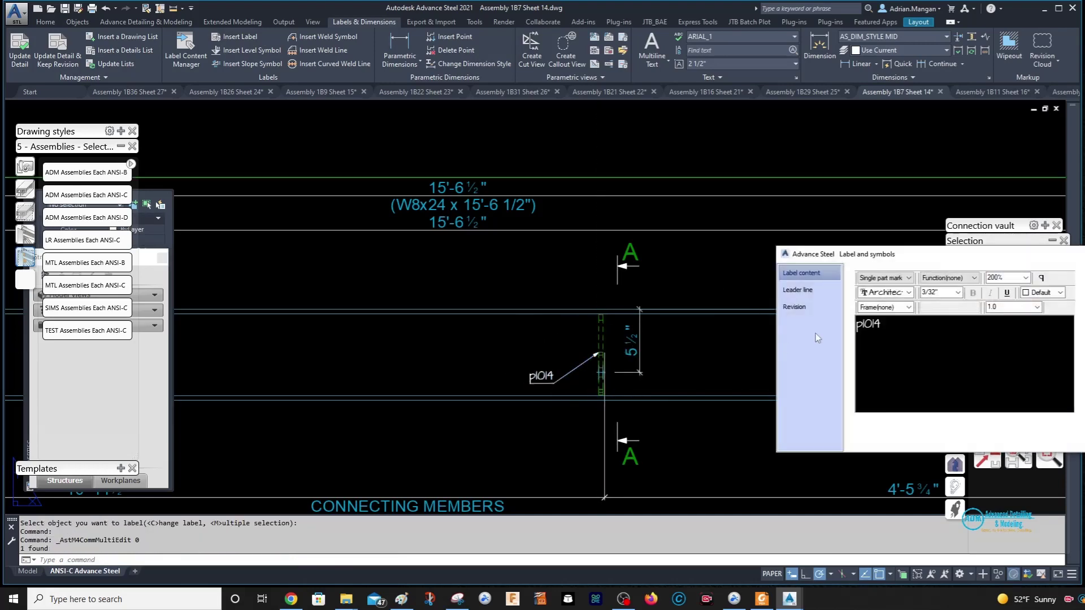
left_click(884, 278)
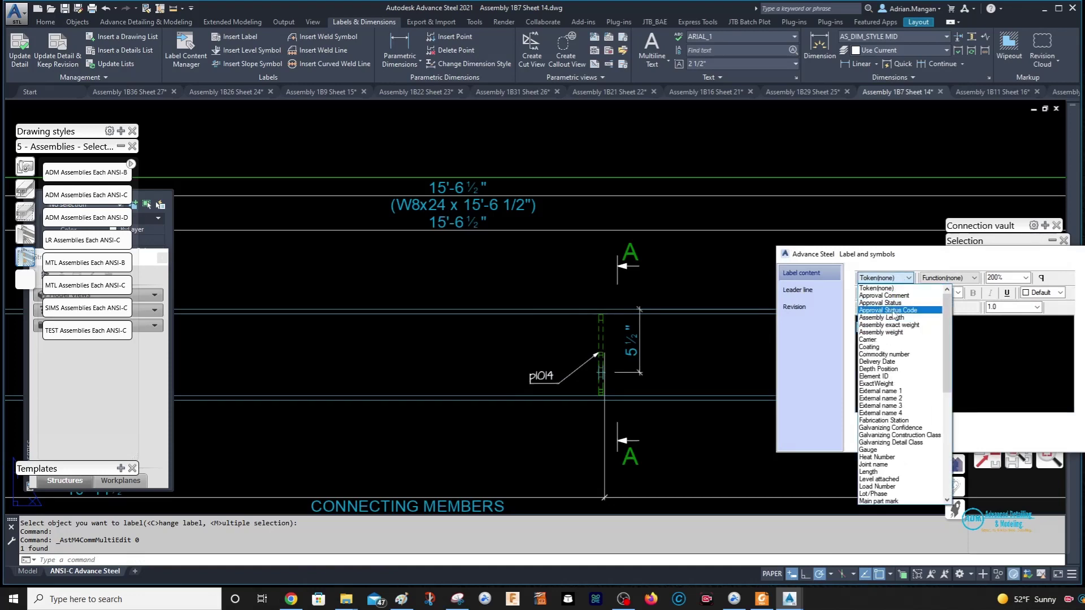
left_click(879, 368)
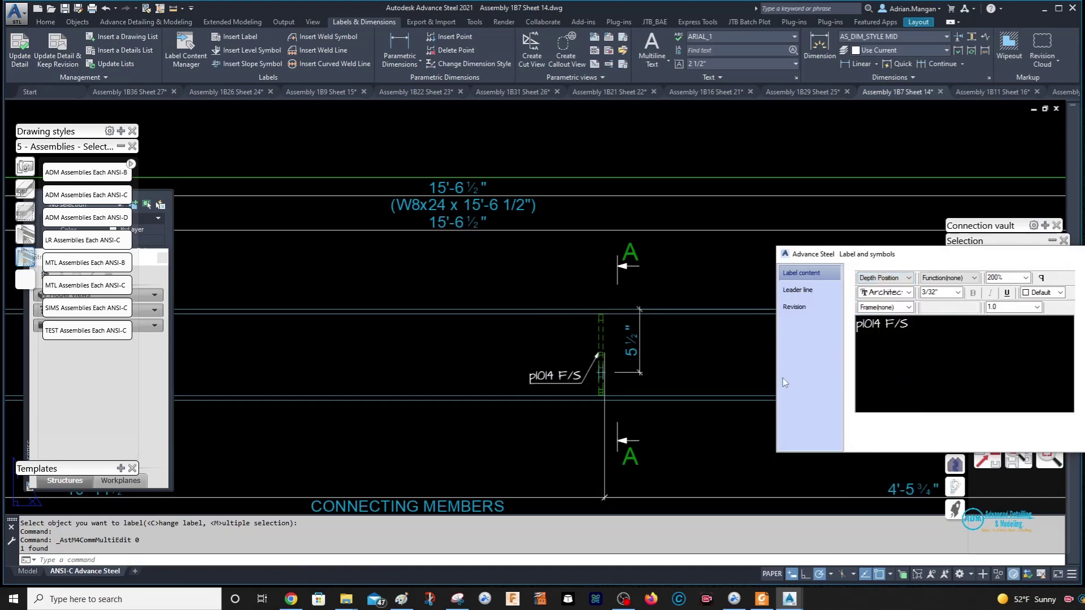
left_click(1084, 254)
key("Escape")
left_click(541, 380)
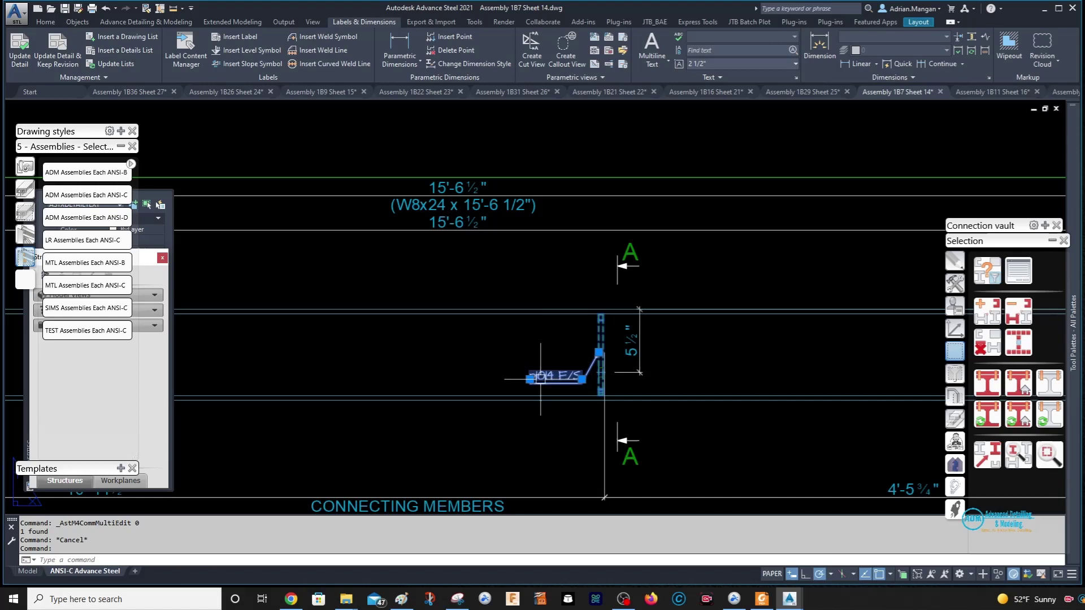
left_click(529, 379)
left_click(493, 372)
key("Escape")
middle_click_drag(516, 264, 563, 266)
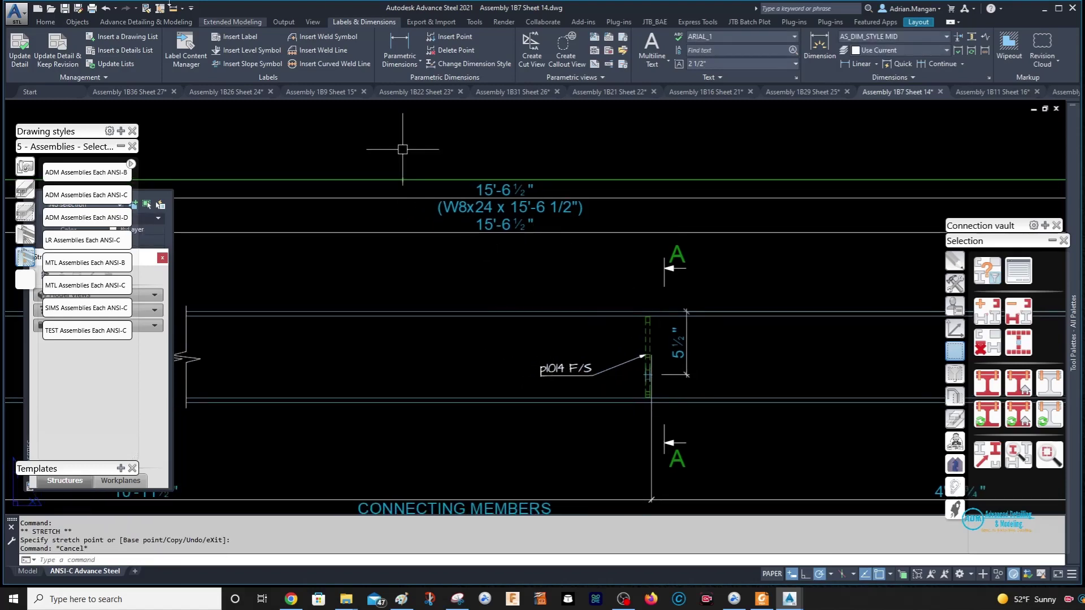
left_click(560, 353)
left_click(534, 377)
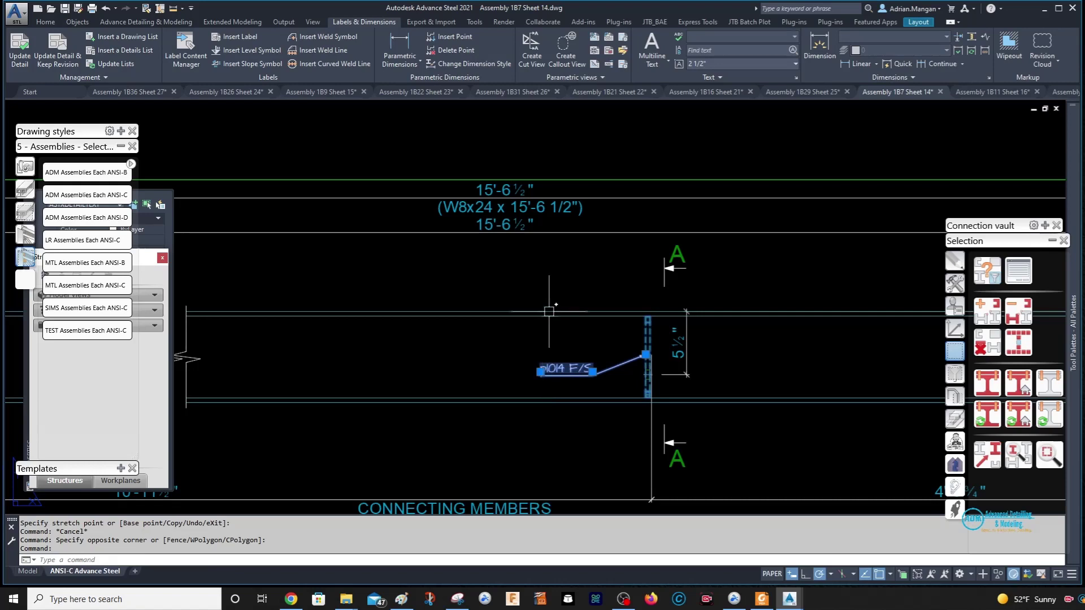
key("Delete")
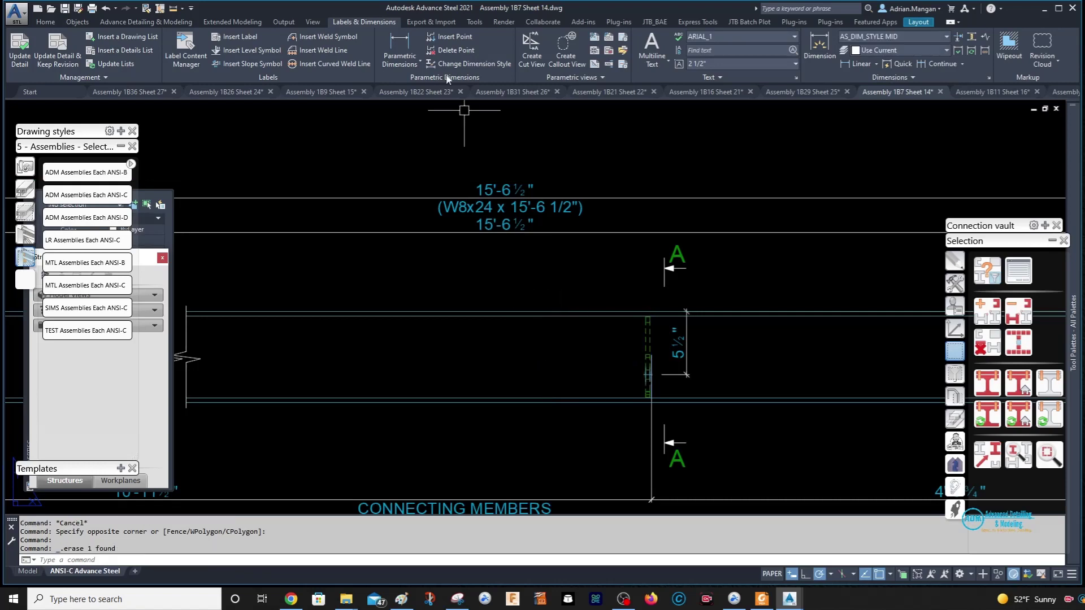
Start Insert Label and open the User > Plates > AttachedPart label definition.
left_click(250, 35)
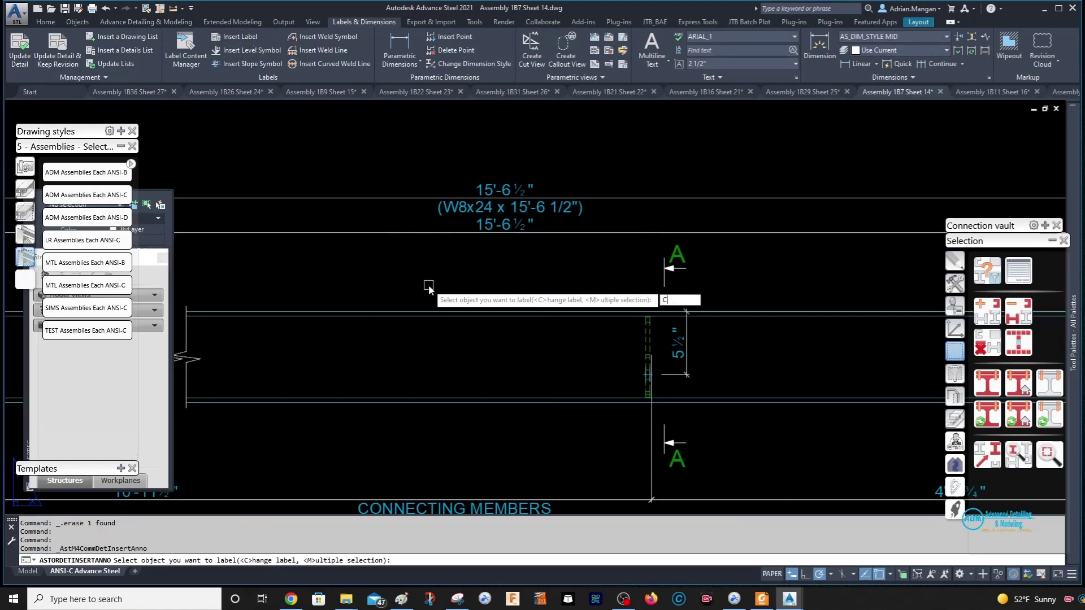
type("C")
key("Return")
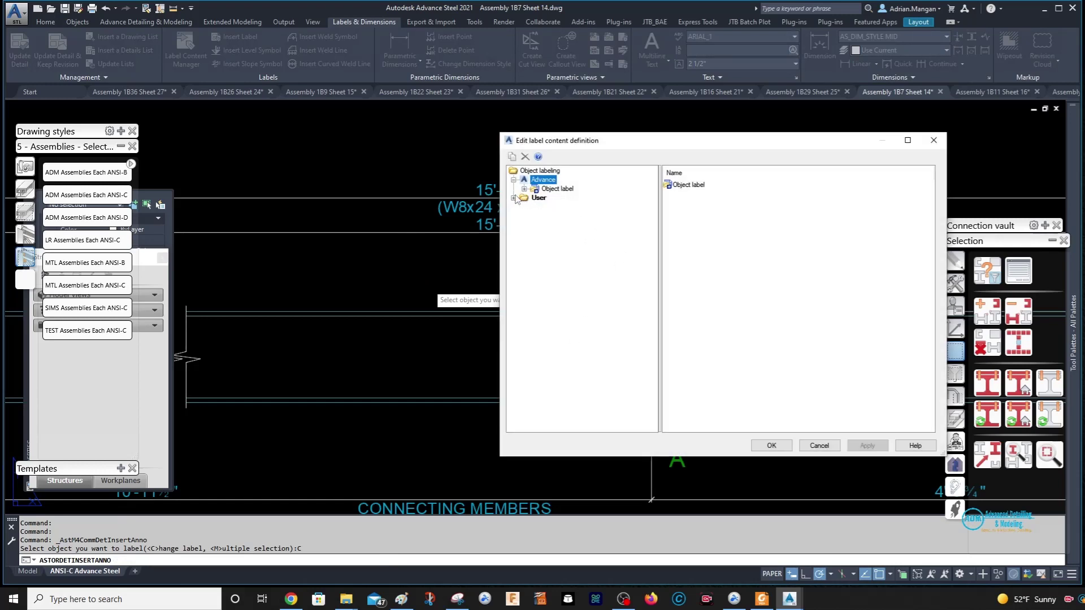
right_click(537, 197)
left_click(557, 205)
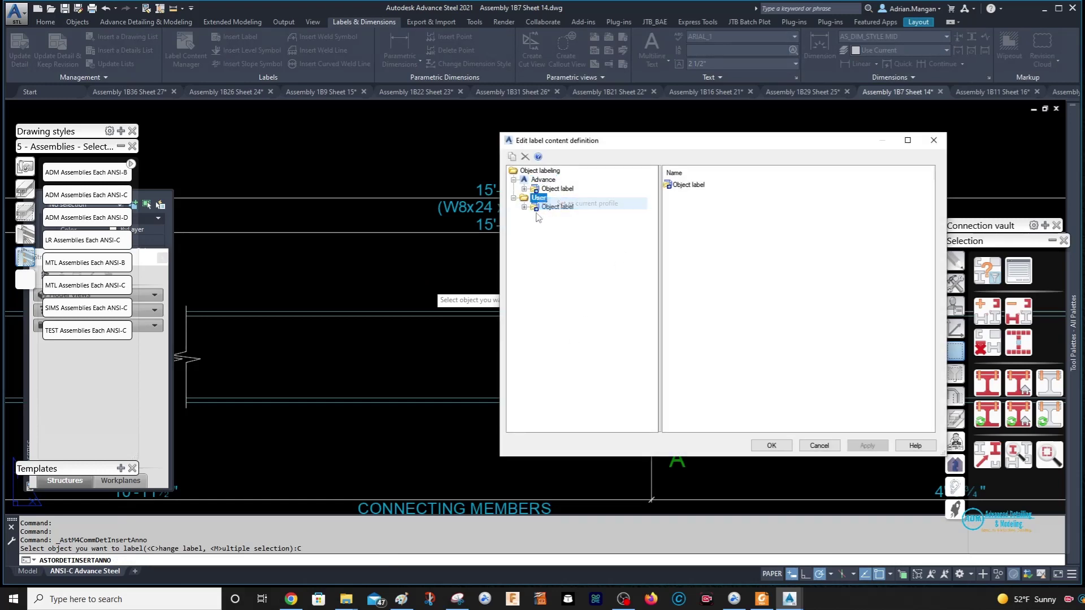
left_click(526, 206)
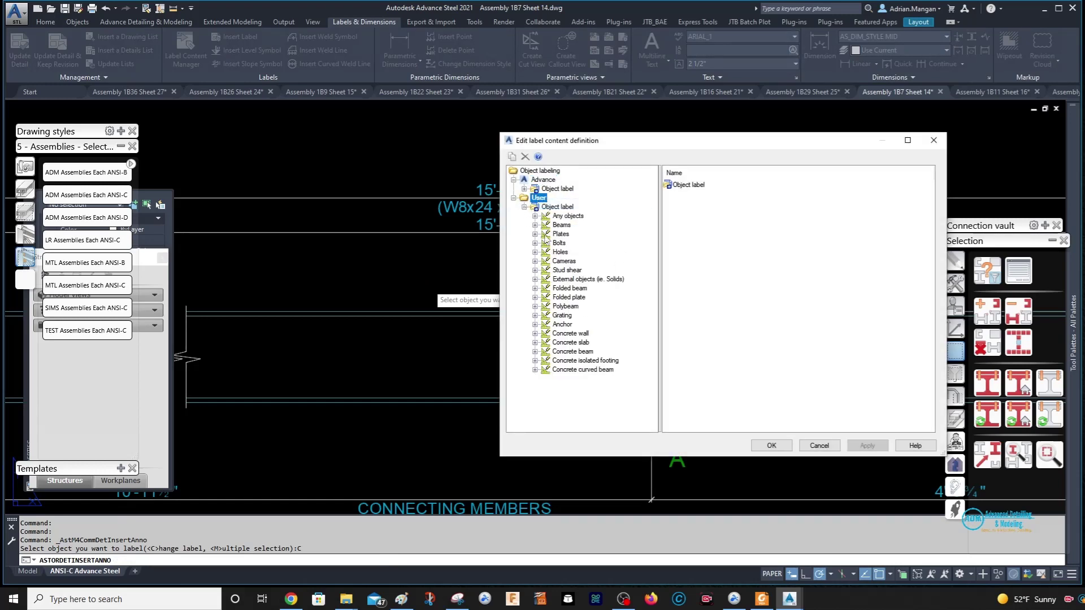
left_click(535, 233)
left_click(580, 261)
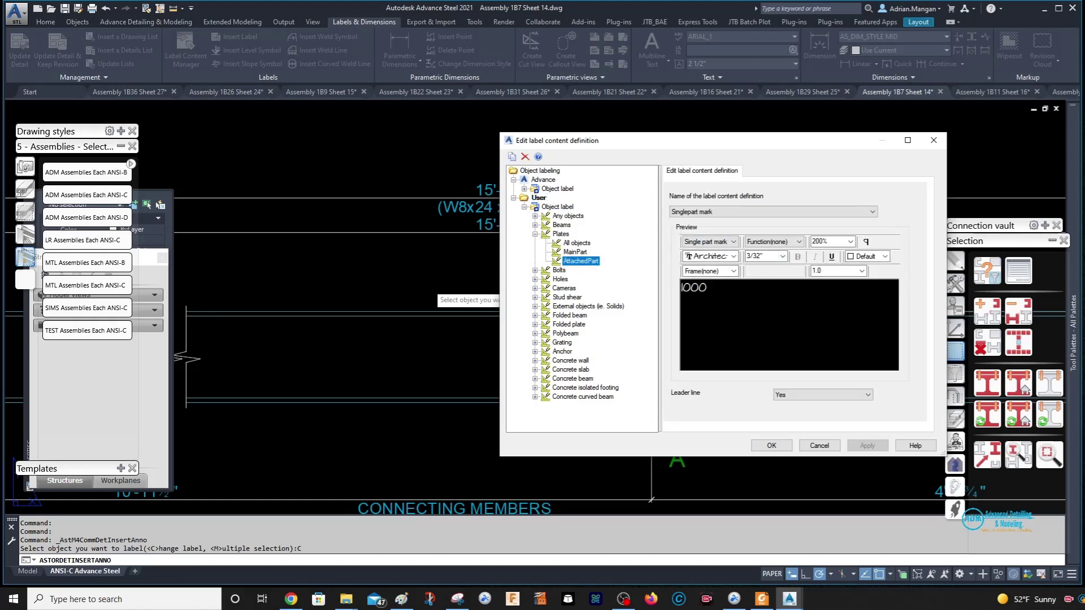
Create a new label style, Singlepart mark Depth, from the Singlepart mark definition.
left_click(775, 214)
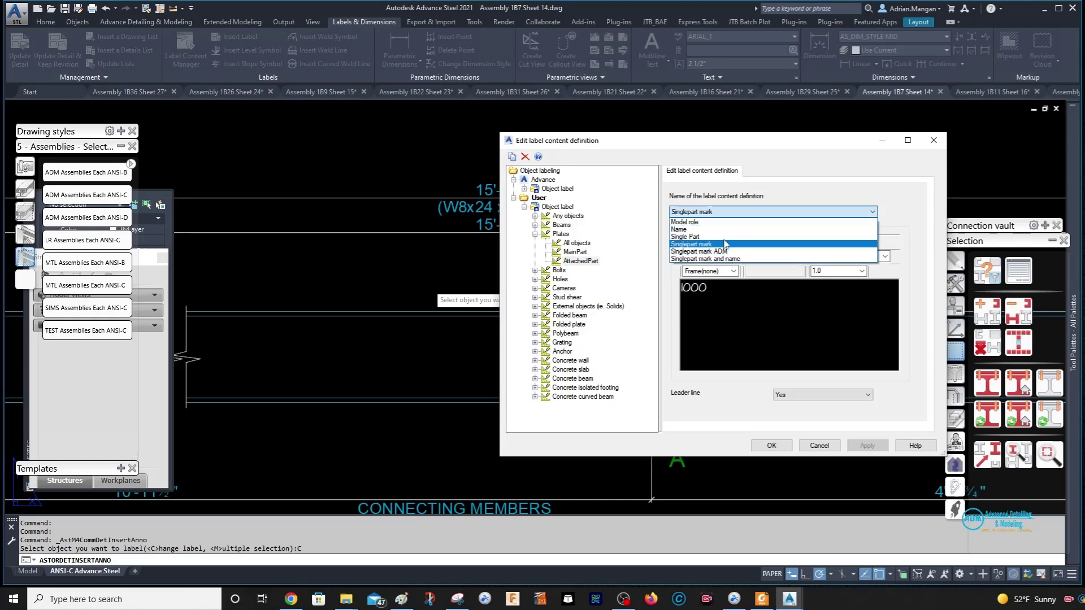
left_click(726, 244)
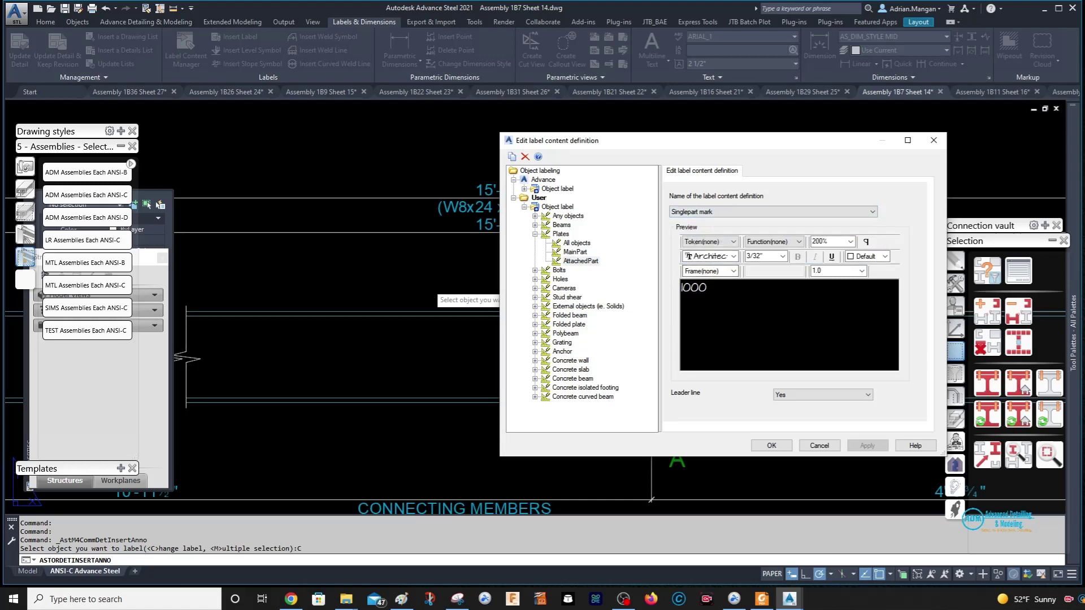
left_click(512, 157)
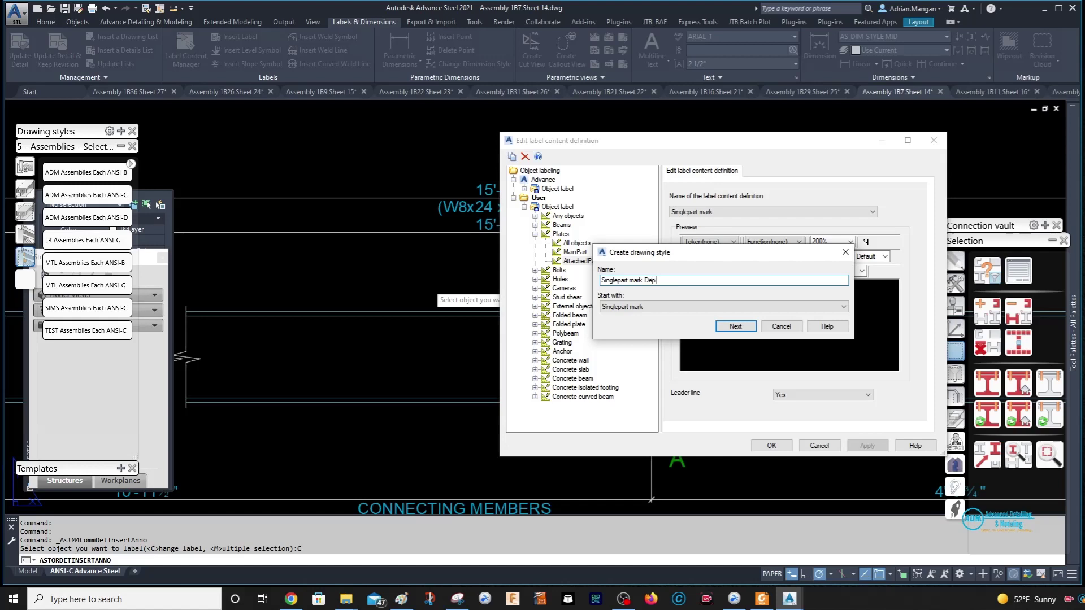
left_click(735, 326)
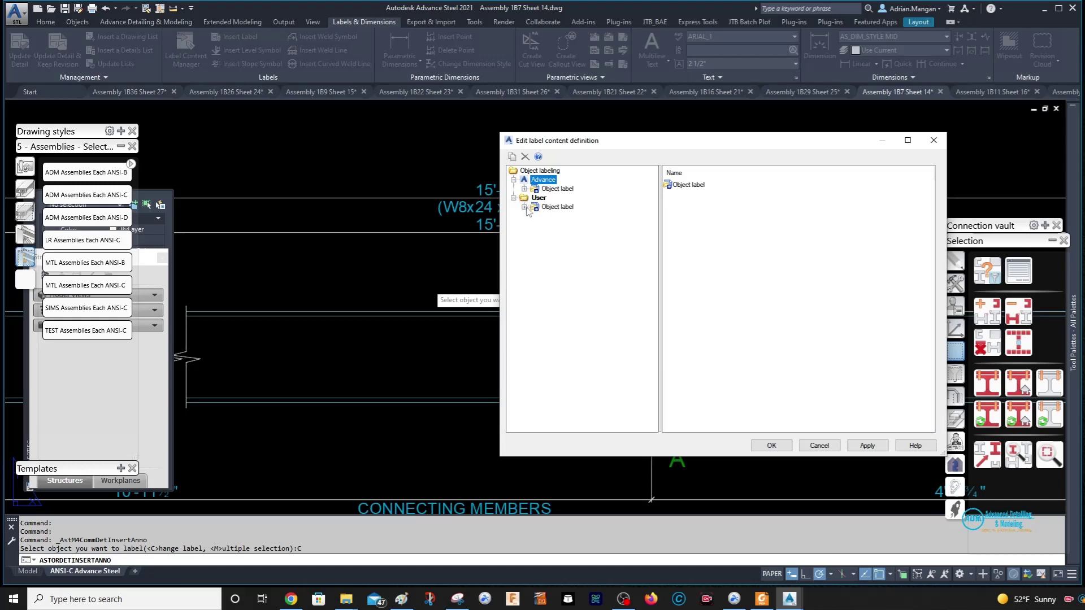
left_click(525, 207)
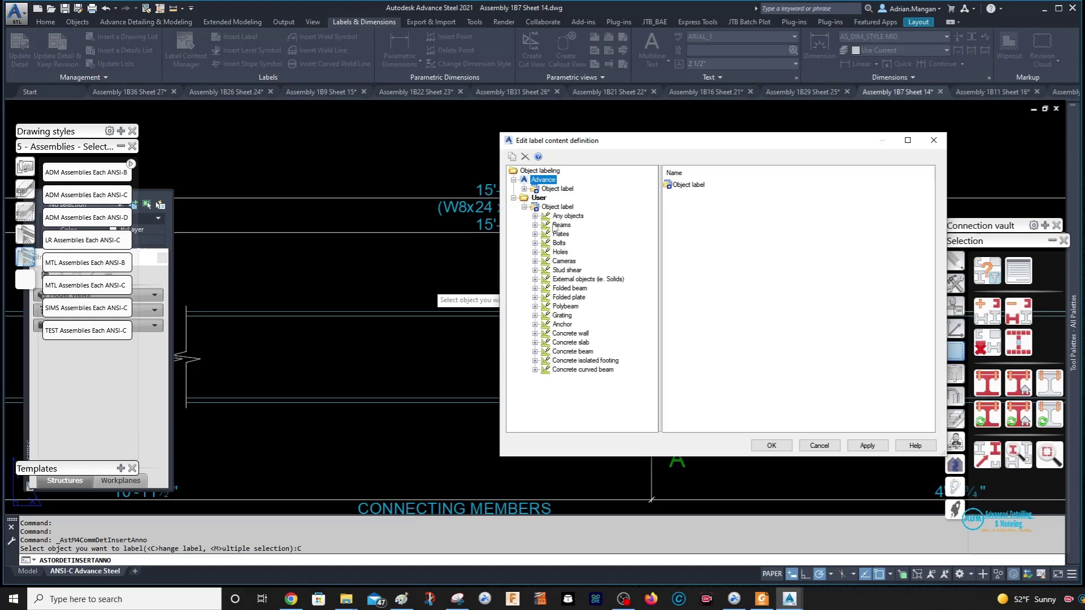
left_click(535, 234)
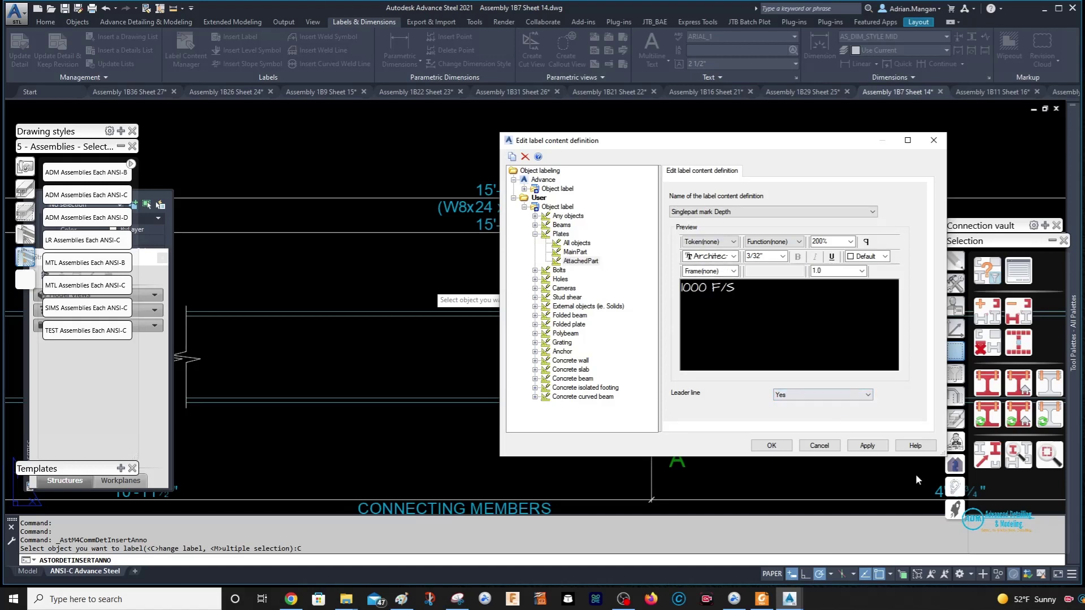
Place the pl014 F/S label with a leader beside the plate at default angle.
left_click(818, 445)
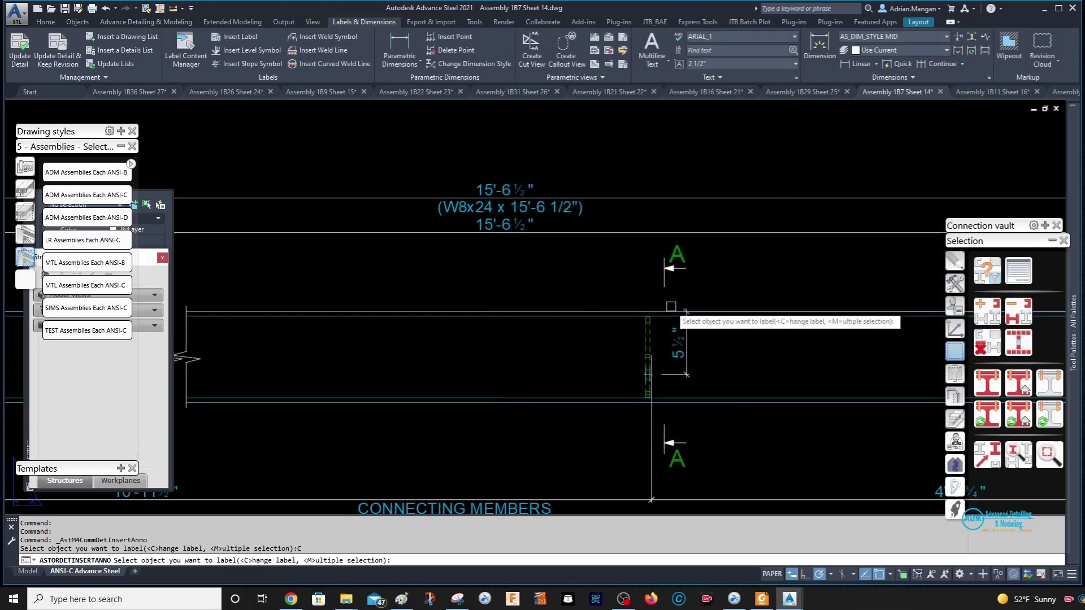
left_click(650, 348)
left_click(645, 356)
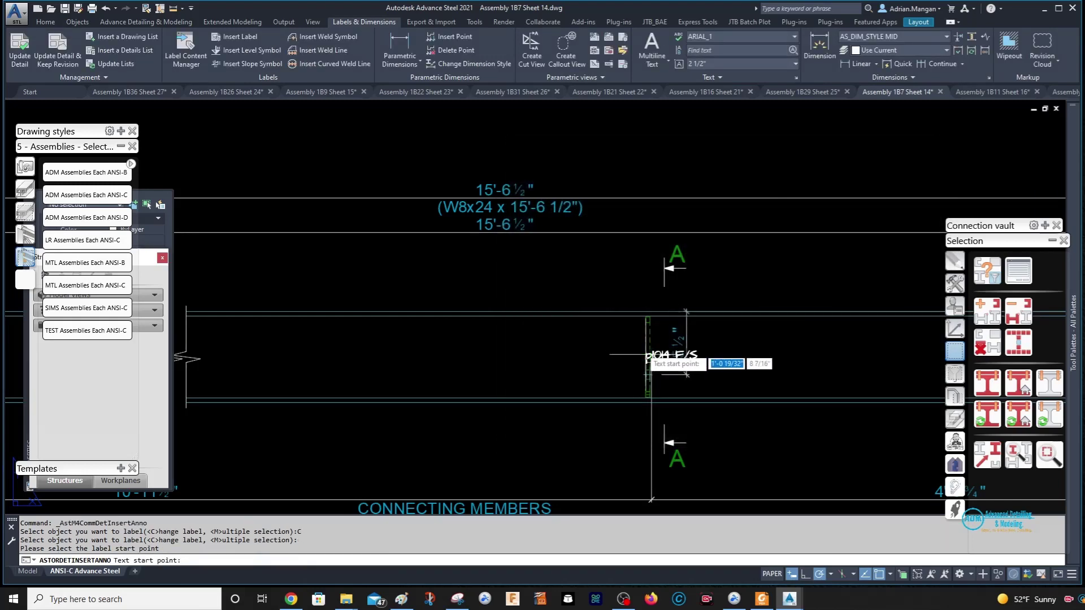
left_click(561, 370)
key("Return")
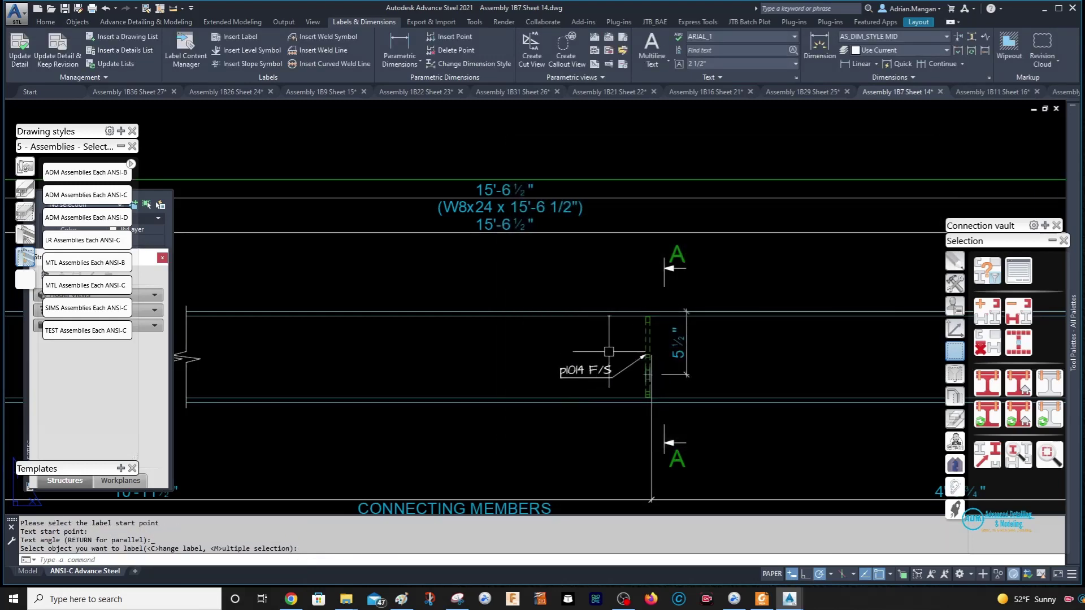
Plot the sheet with DWG To PDF to Assembly 1B7 Sheet 14-ANSI-C Advance Steel.pdf.
scroll(605, 350, "down", 5)
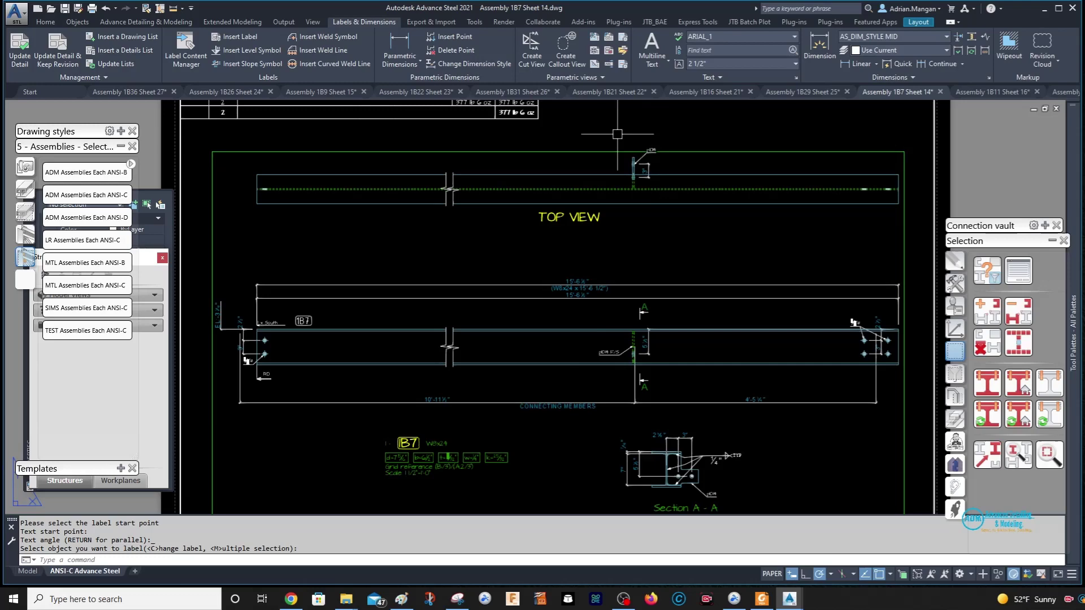
scroll(707, 332, "up", 6)
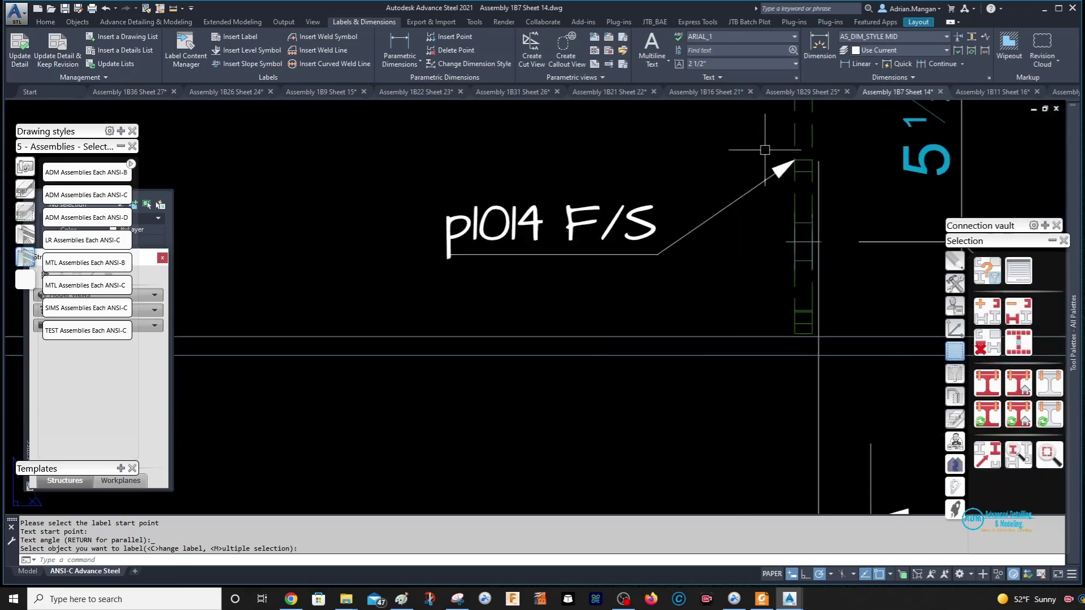
scroll(768, 153, "down", 6)
type("plot")
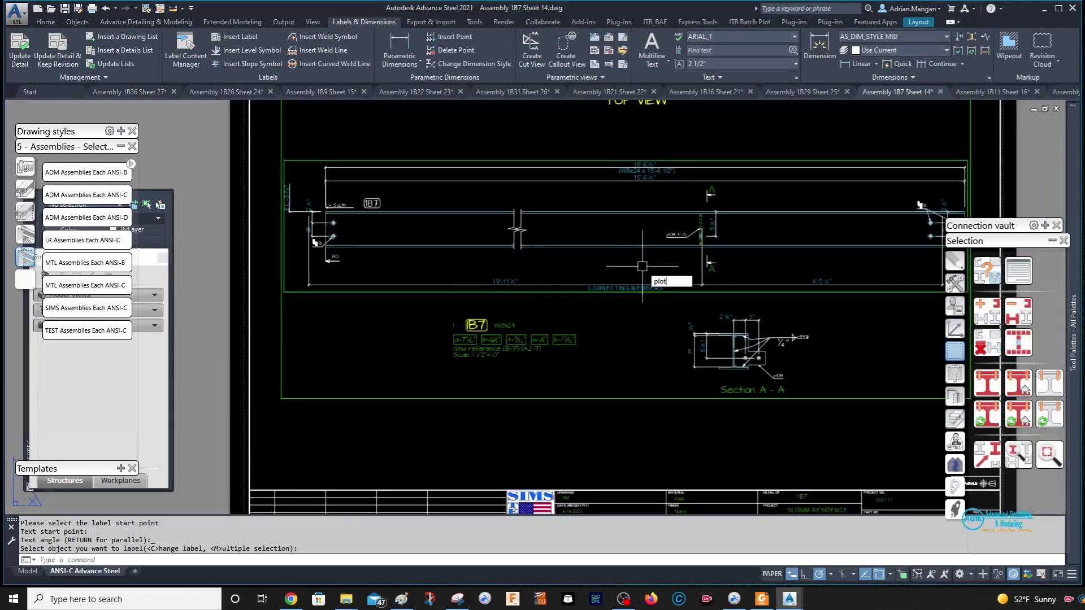
key("Return")
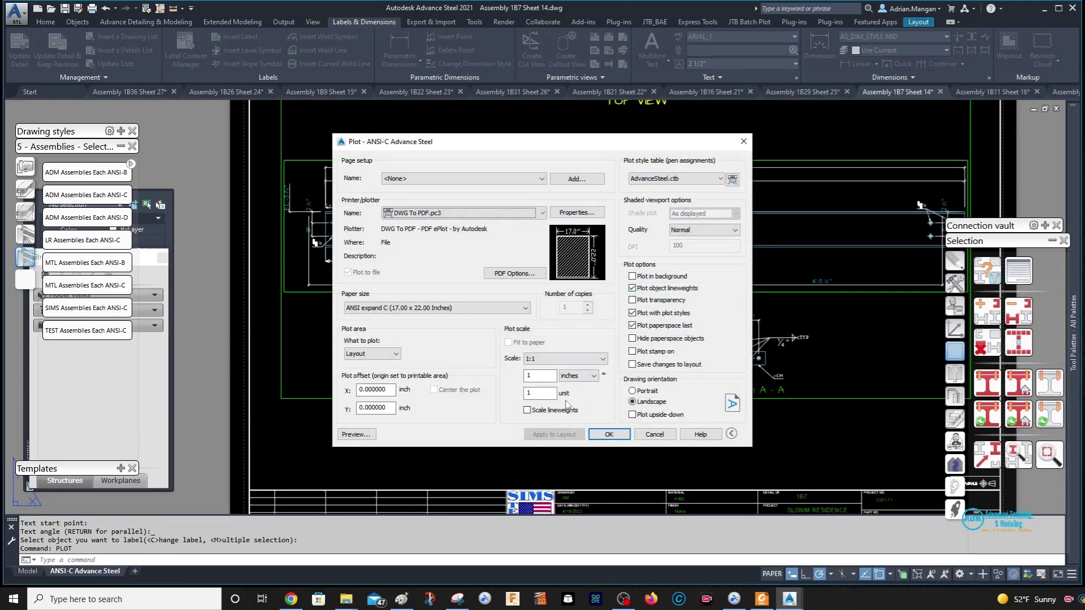
left_click(606, 434)
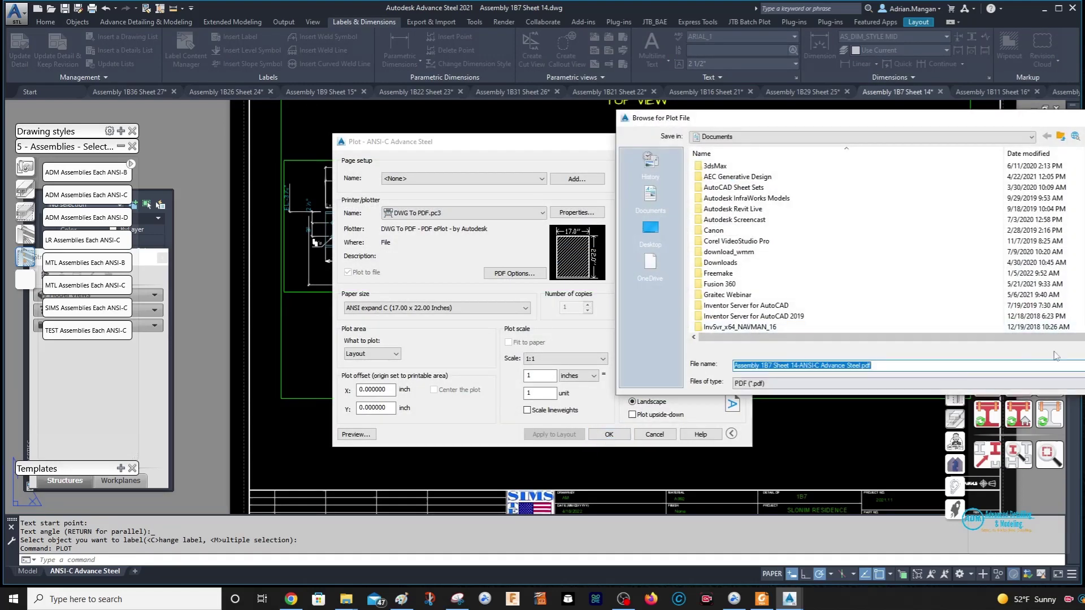
key("Return")
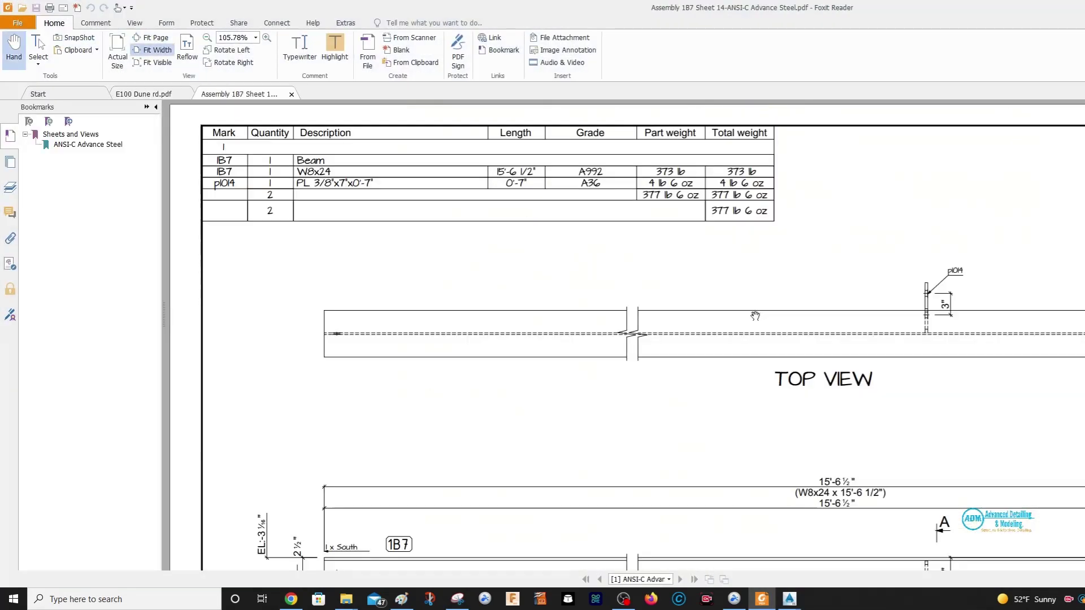
Scroll through the plotted 1B7 PDF in Foxit Reader, then close its tab.
scroll(774, 297, "down", 3)
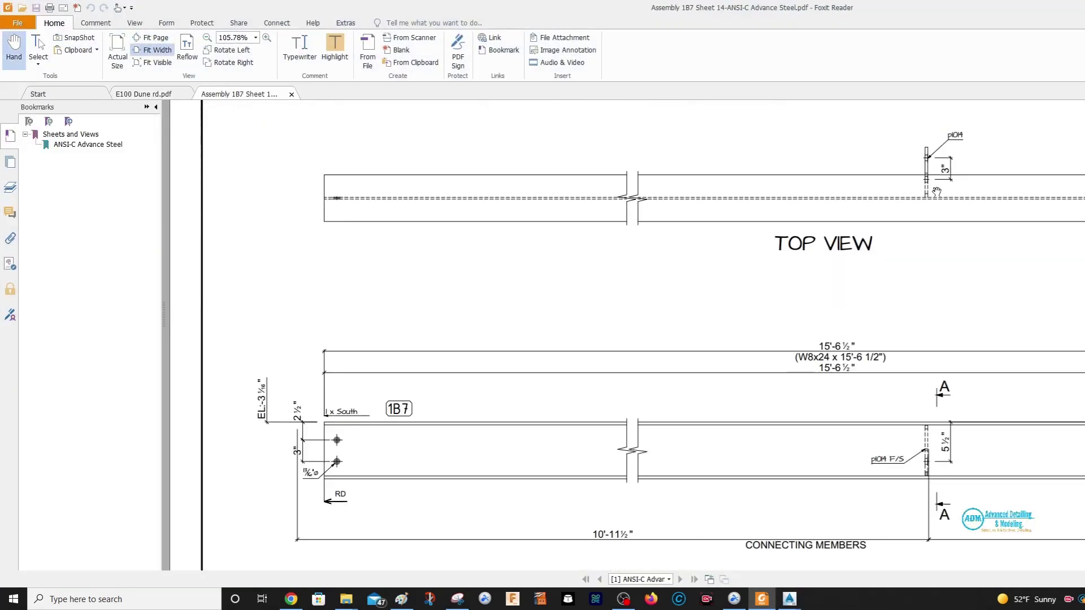
scroll(926, 409, "down", 1)
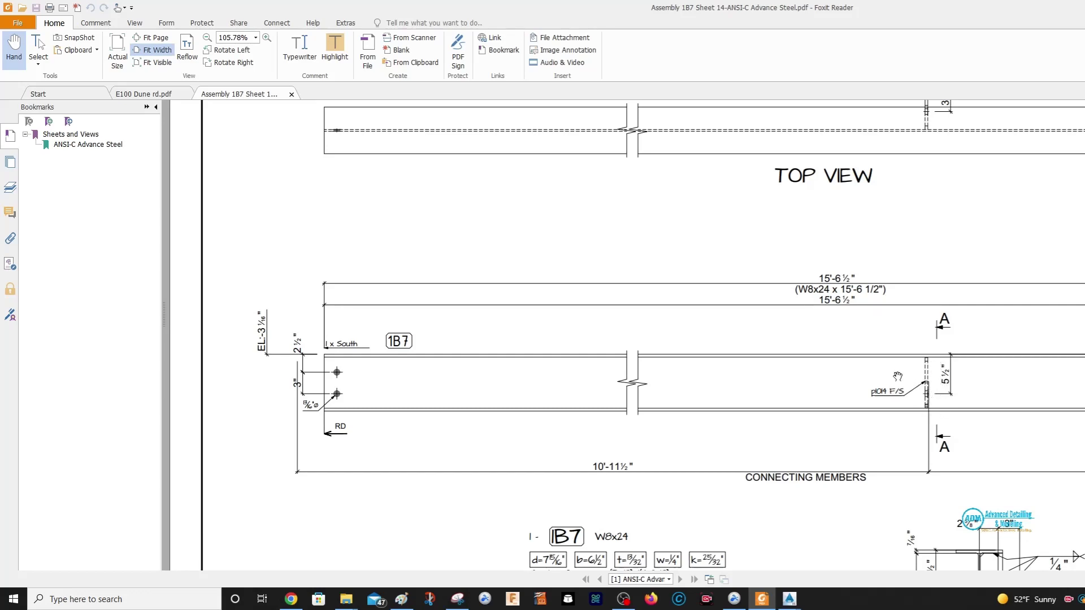
scroll(933, 211, "up", 1)
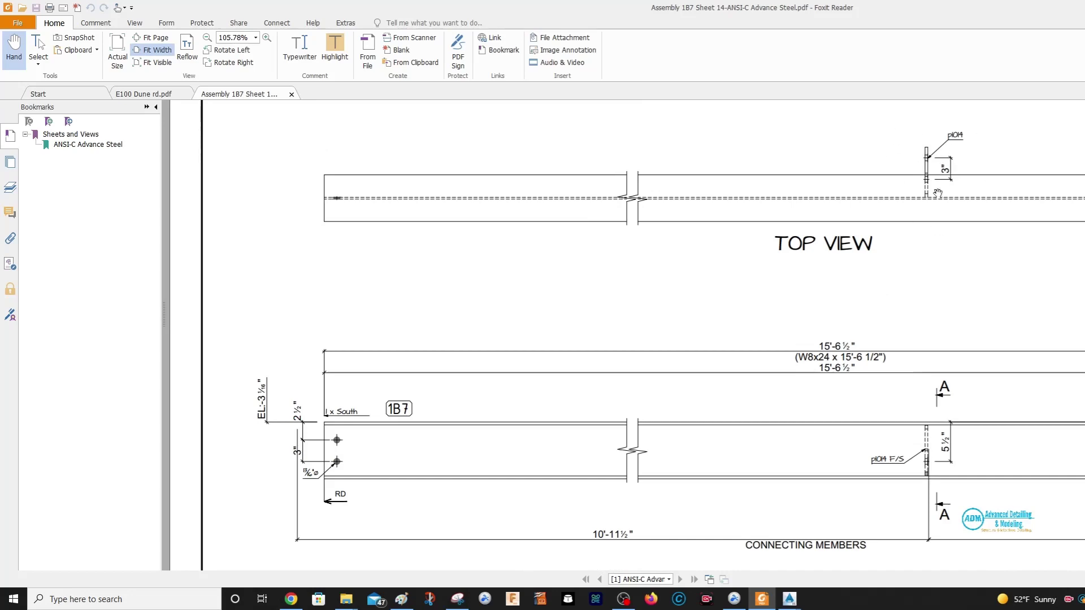
scroll(957, 202, "down", 2)
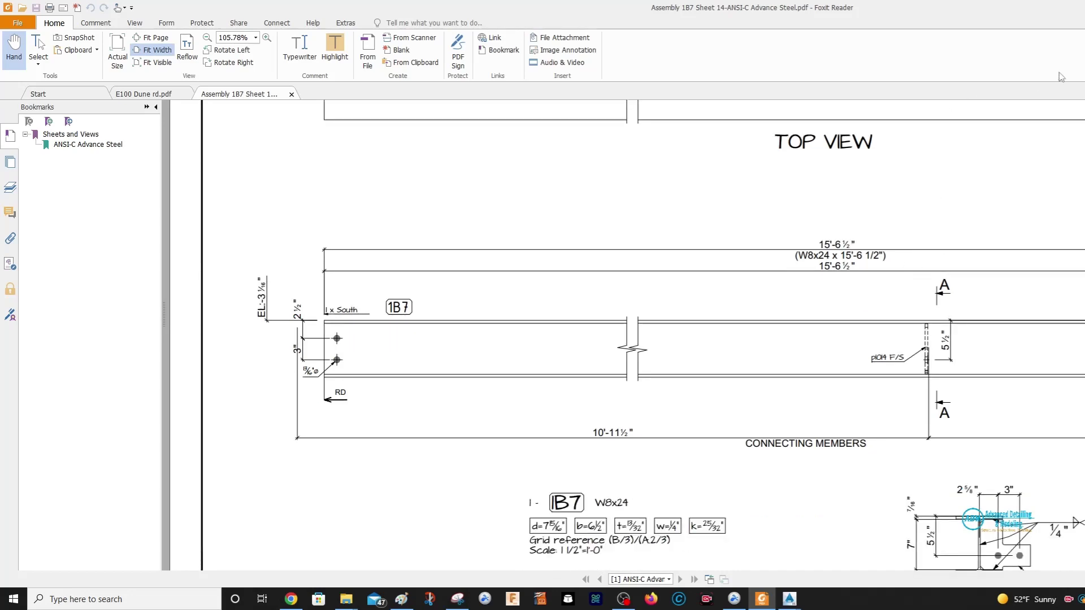
key("alt+Tab")
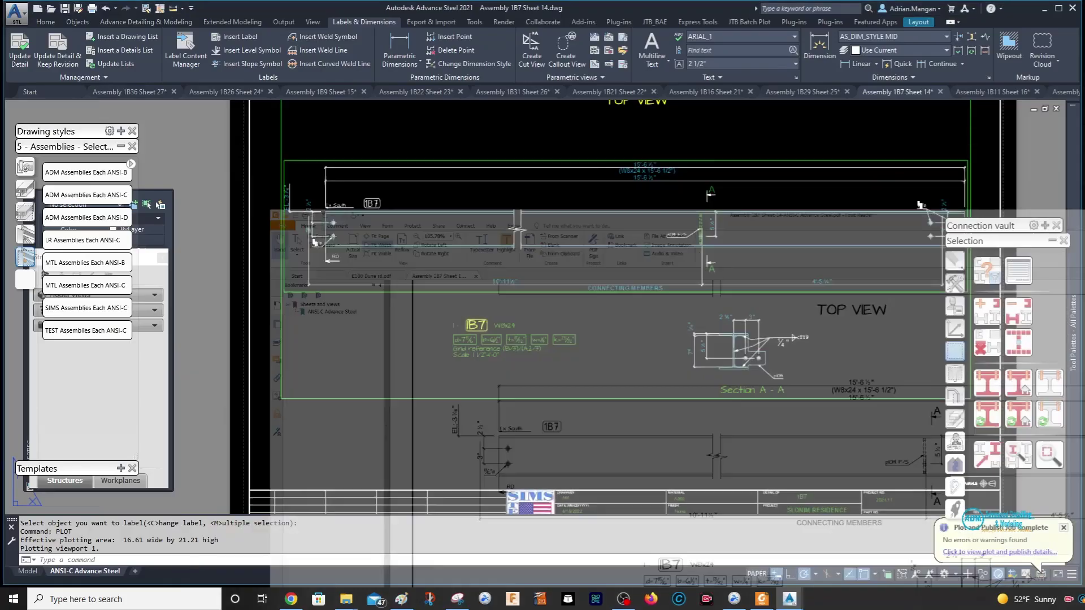
left_click(761, 599)
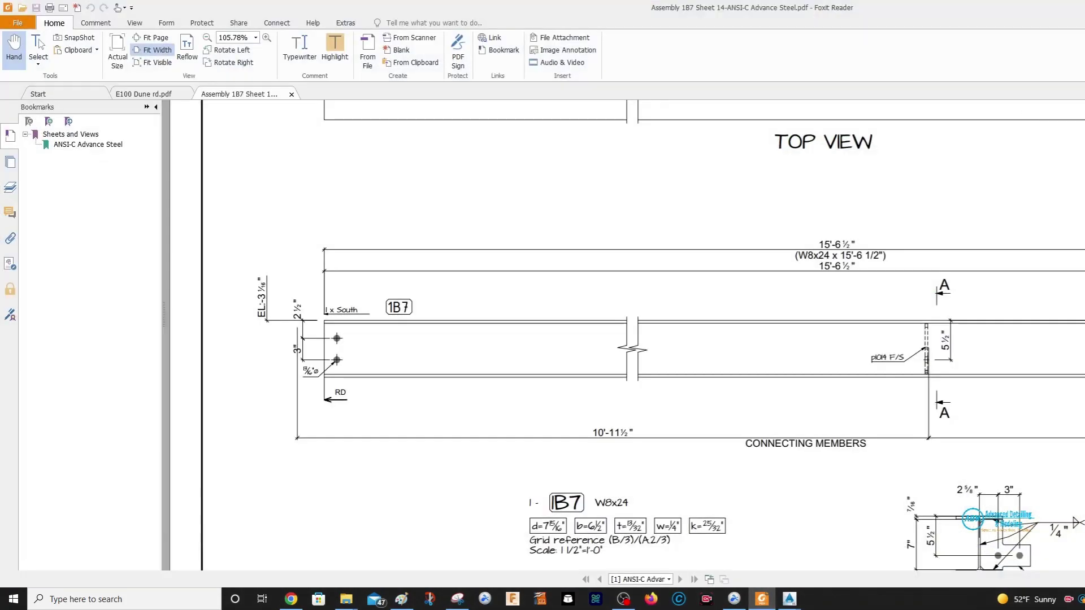
left_click(291, 95)
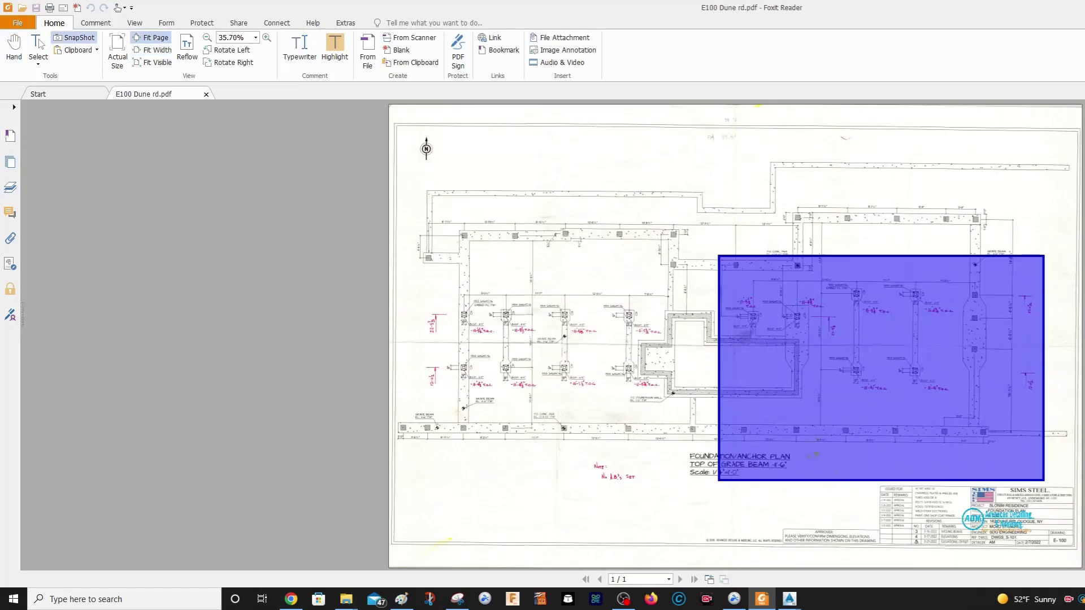
Return to Advance Steel, cancel the active command, and pan toward beam 1B7.
key("alt+Tab")
key("Escape")
middle_click_drag(574, 226, 596, 245)
scroll(404, 202, "up", 3)
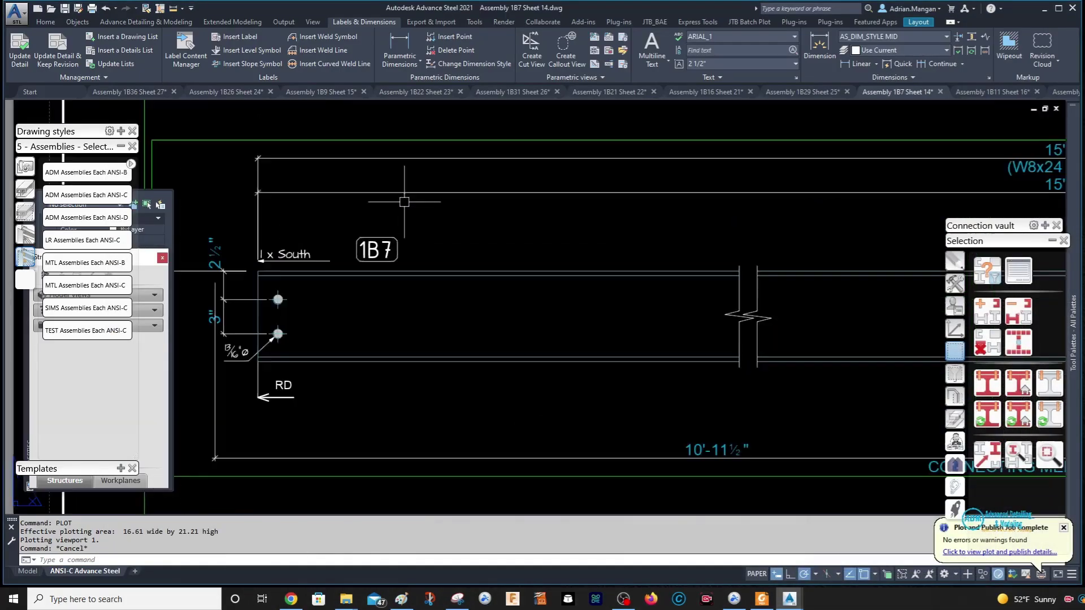
Close Assembly 1B21 Sheet 22 without saving.
scroll(404, 202, "down", 5)
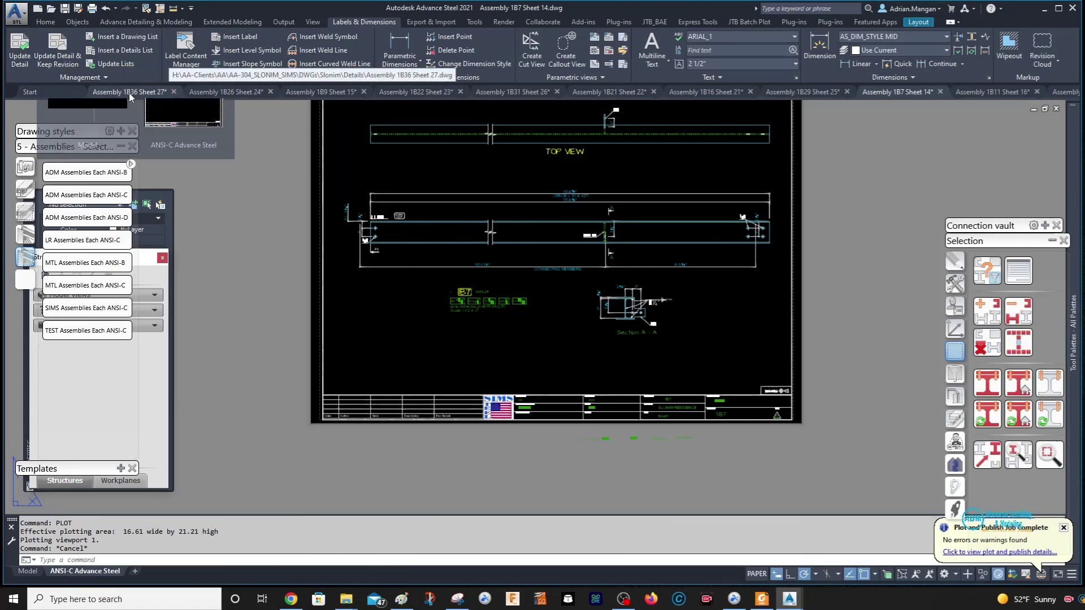
left_click(632, 91)
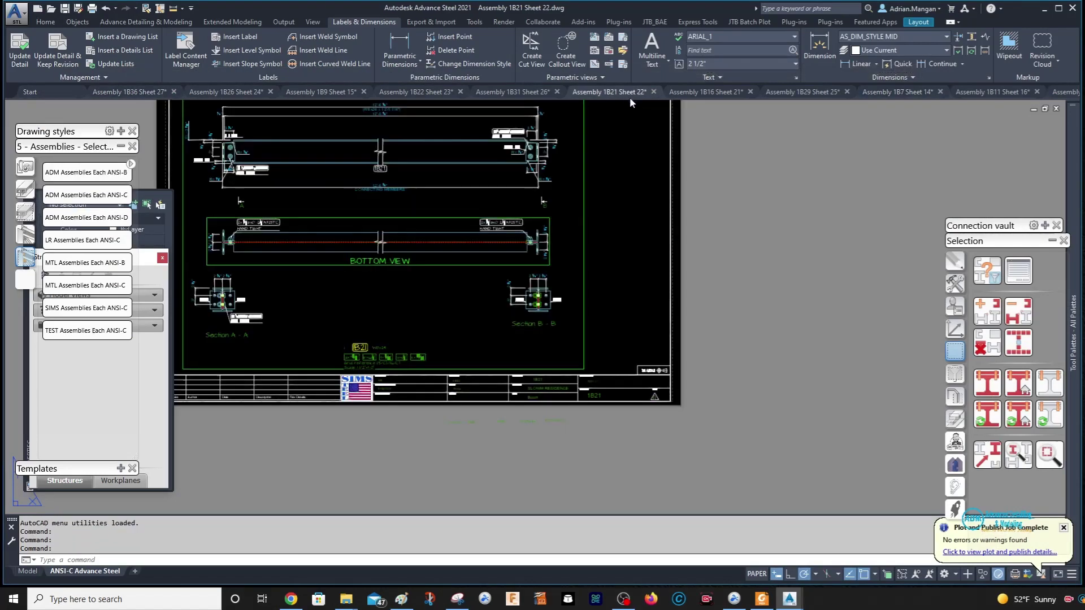
left_click(654, 92)
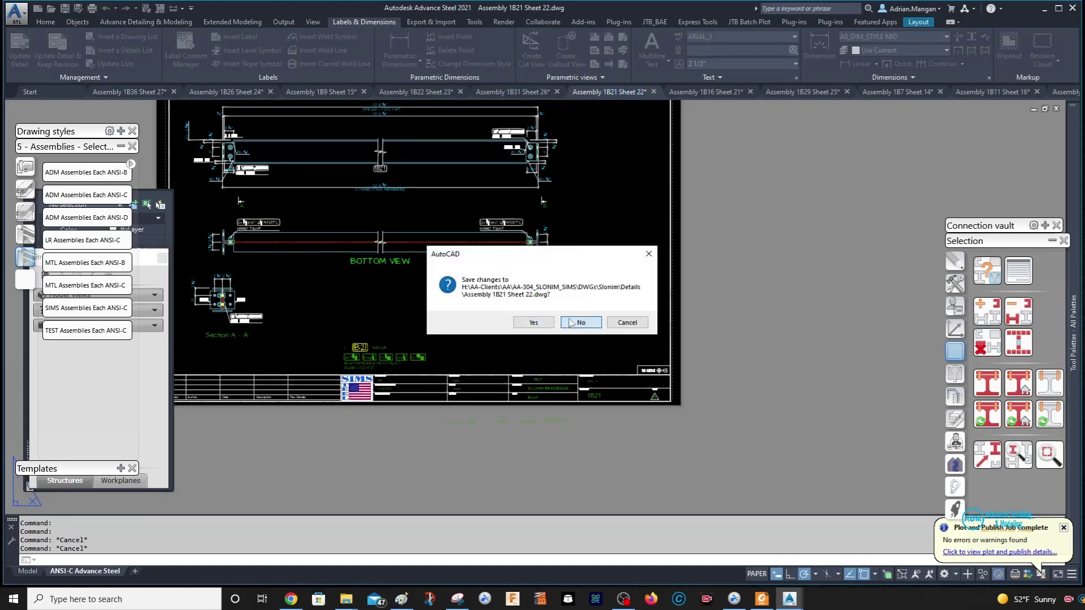
left_click(547, 327)
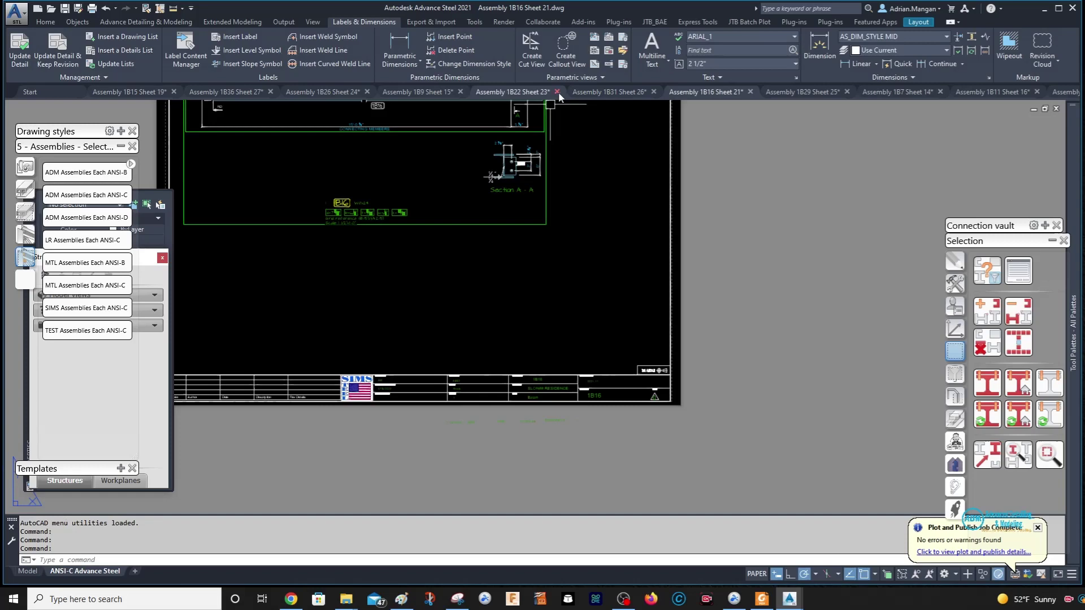
Cancel closing Assembly 1B31 Sheet 26, maximize the window, and switch to Slonim.dwg.
left_click(648, 93)
left_click(653, 92)
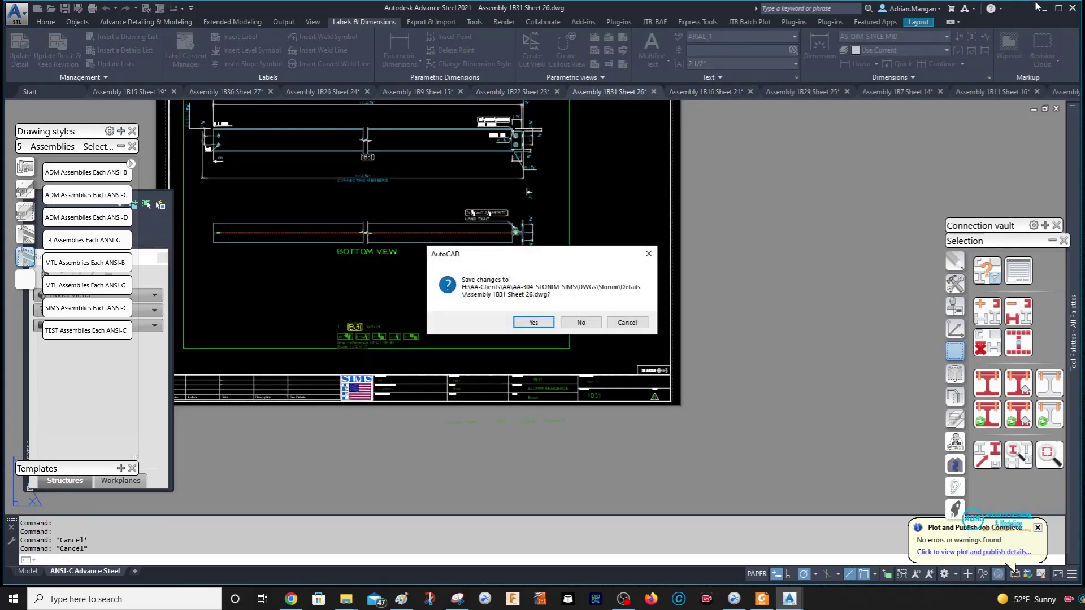
left_click(629, 323)
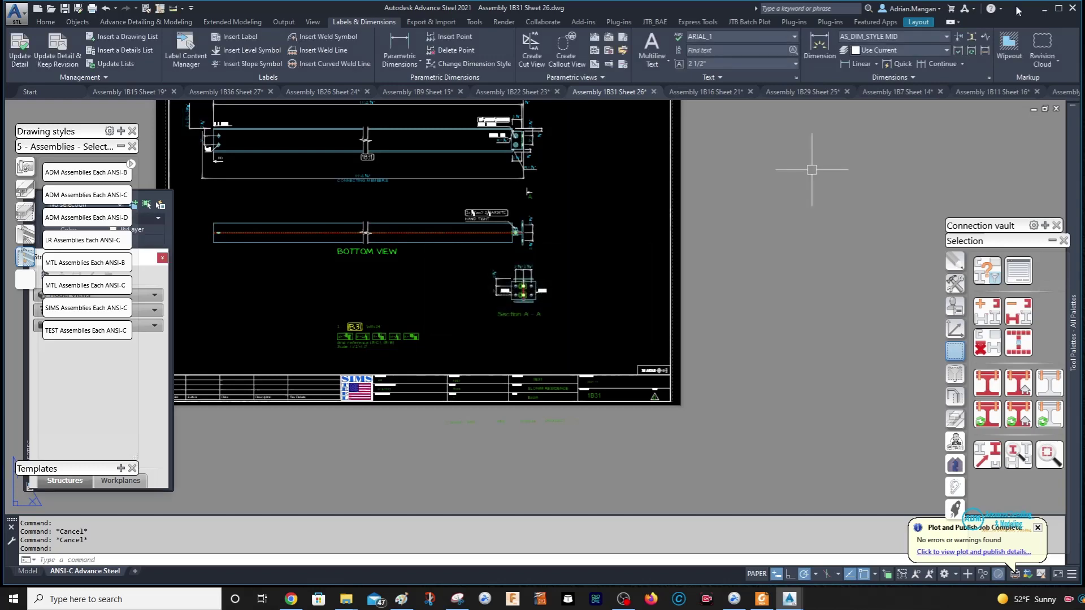
left_click(1060, 8)
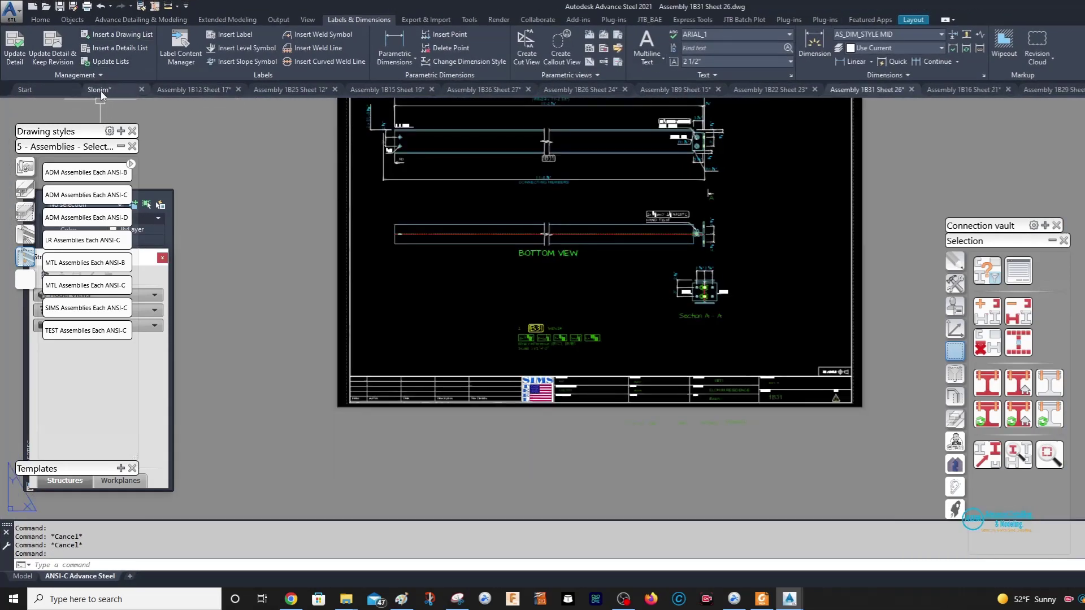
left_click(105, 92)
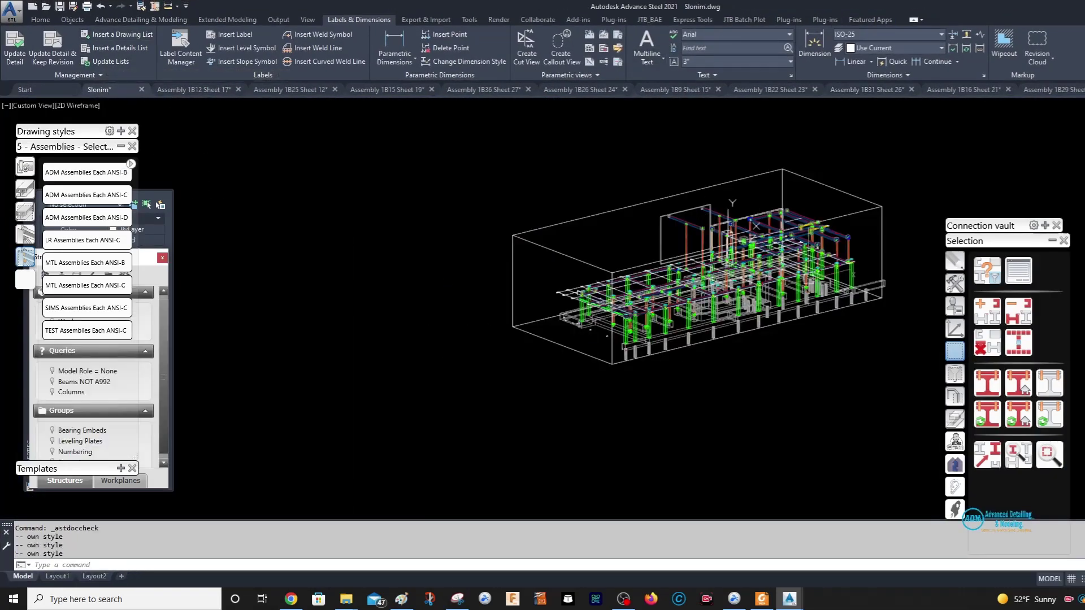
Locate single part 1B7 (W8x24) in the Model browser, zoom to it, and close the browser.
scroll(729, 234, "up", 5)
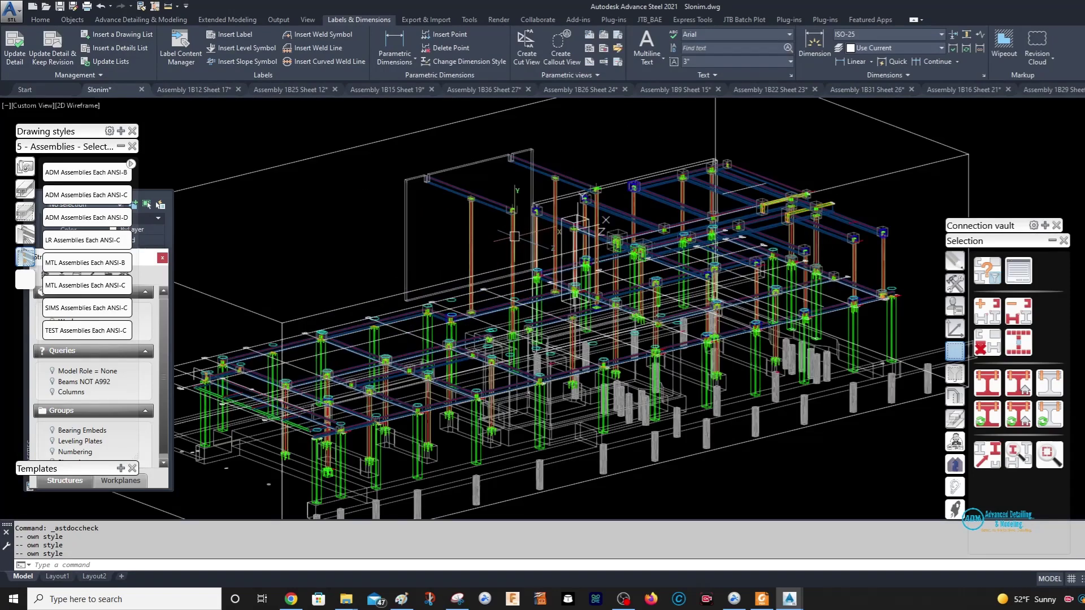
scroll(393, 155, "down", 2)
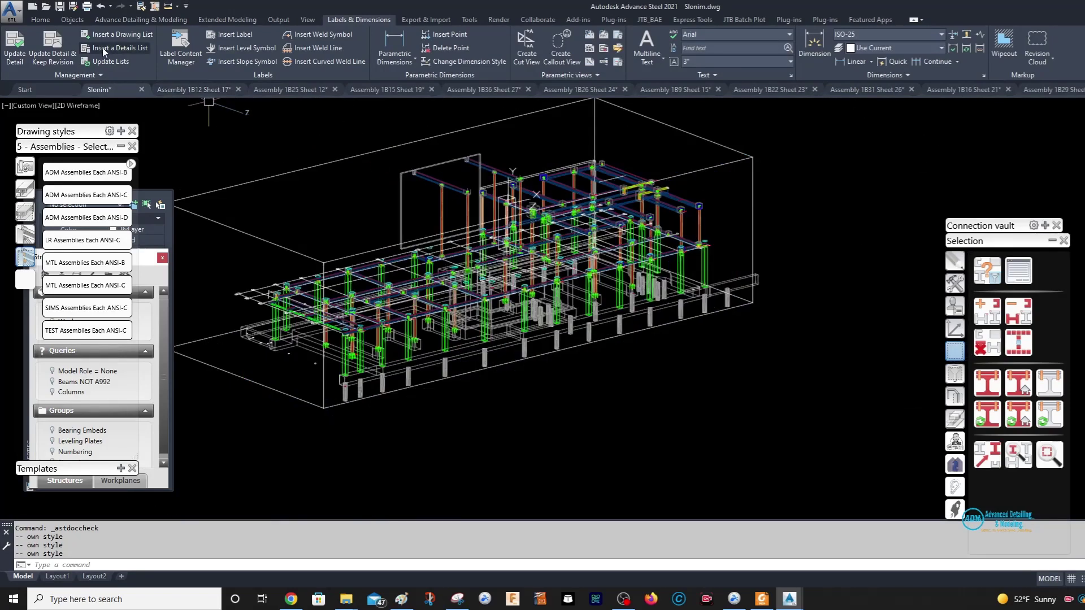
left_click(31, 20)
left_click(20, 56)
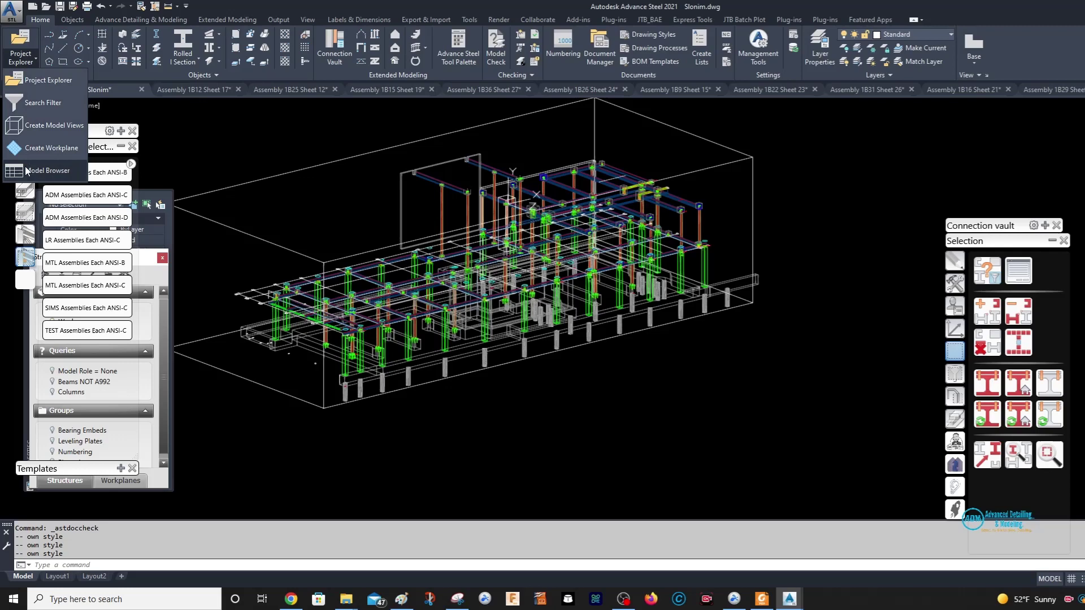
left_click(48, 171)
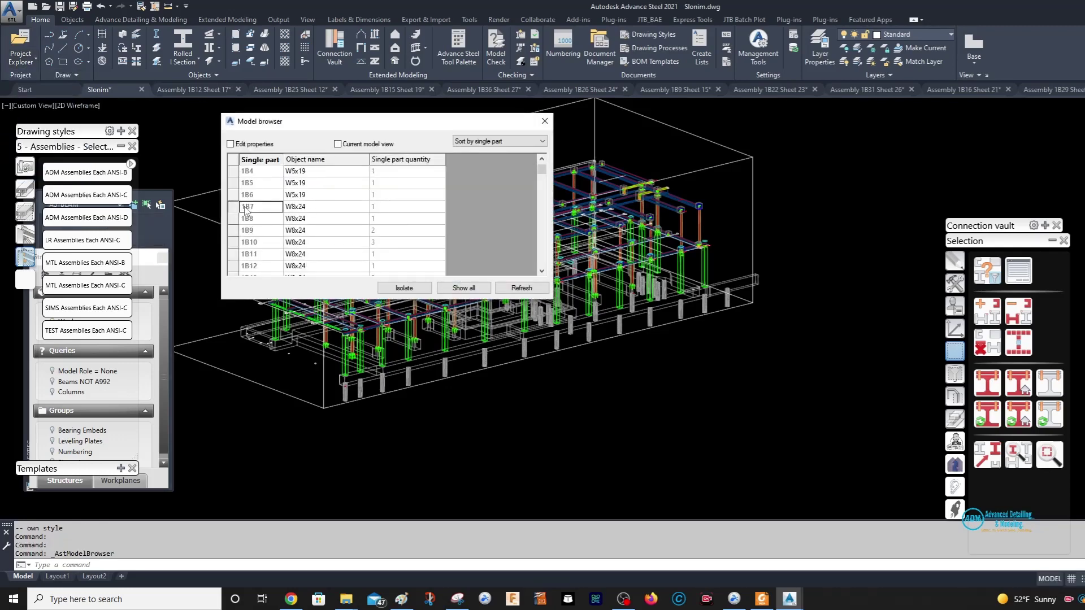
left_click(247, 207)
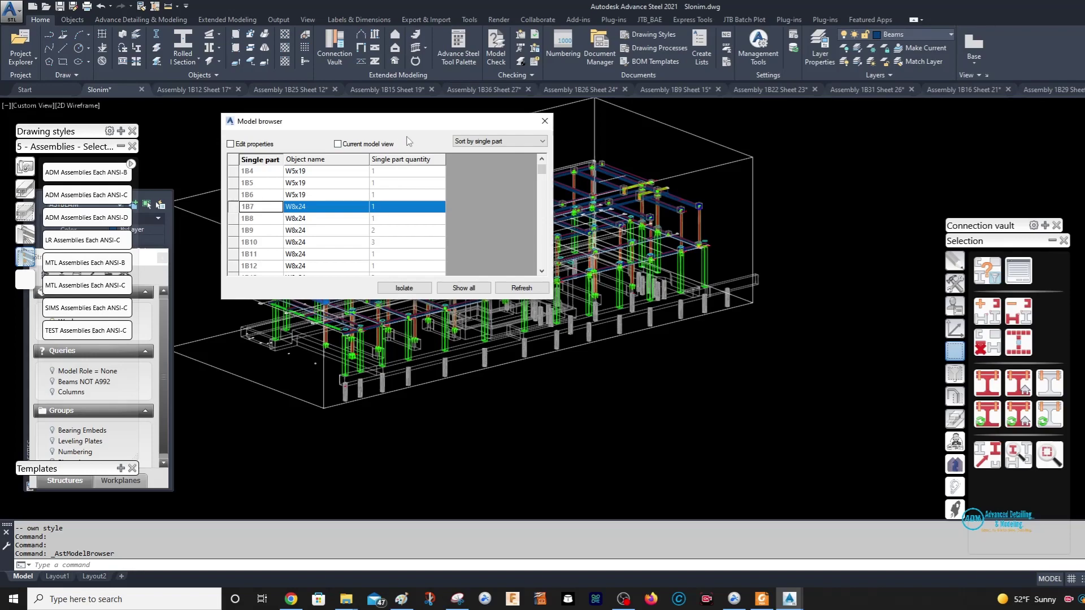
left_click_drag(419, 121, 1040, 144)
scroll(265, 314, "up", 7)
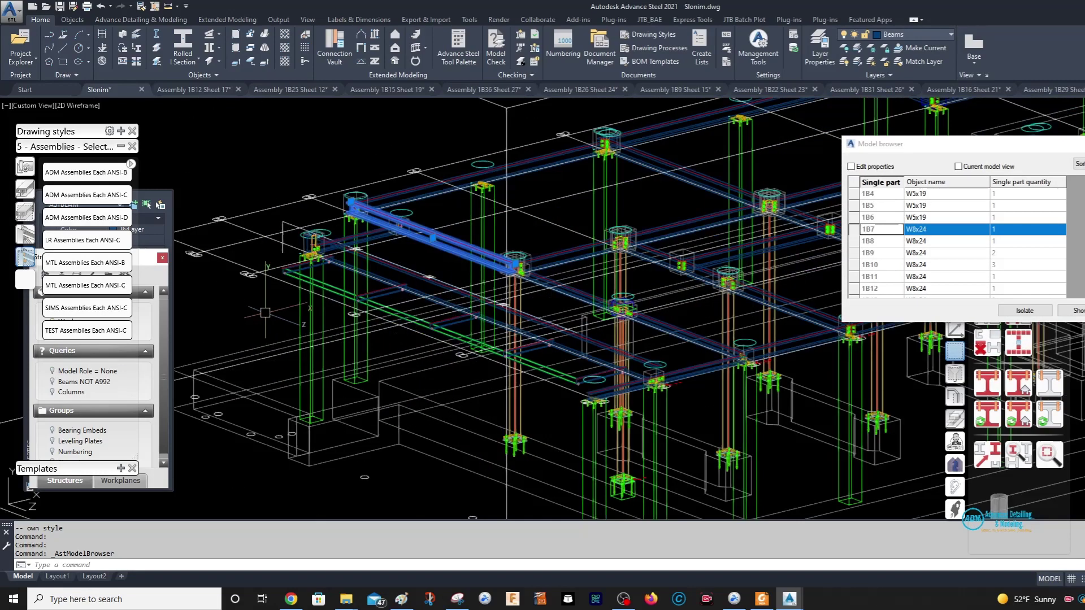
scroll(545, 136, "up", 4)
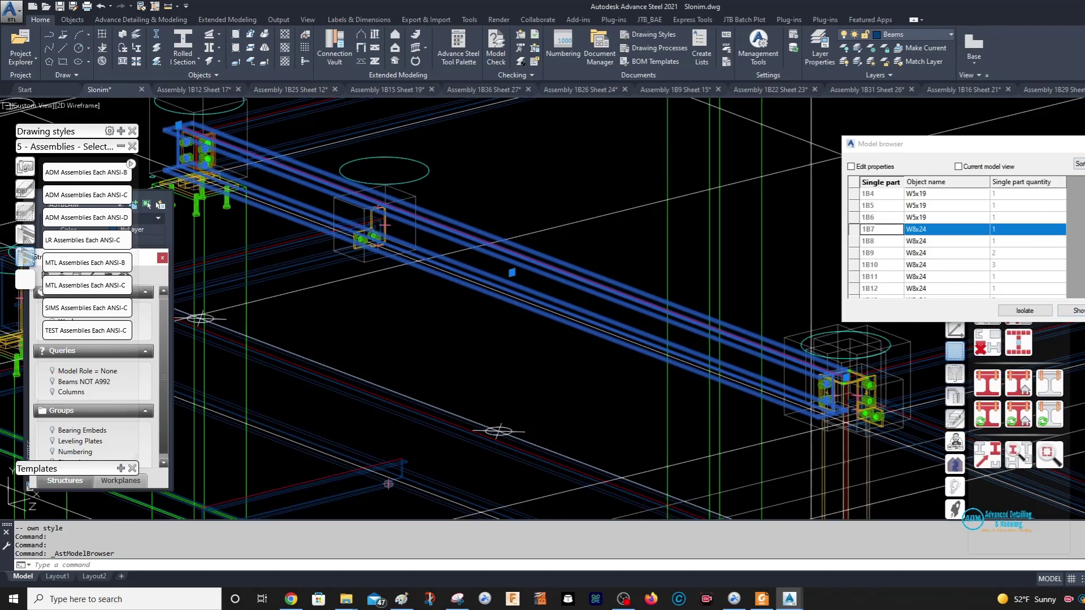
key("Escape")
scroll(623, 204, "up", 6)
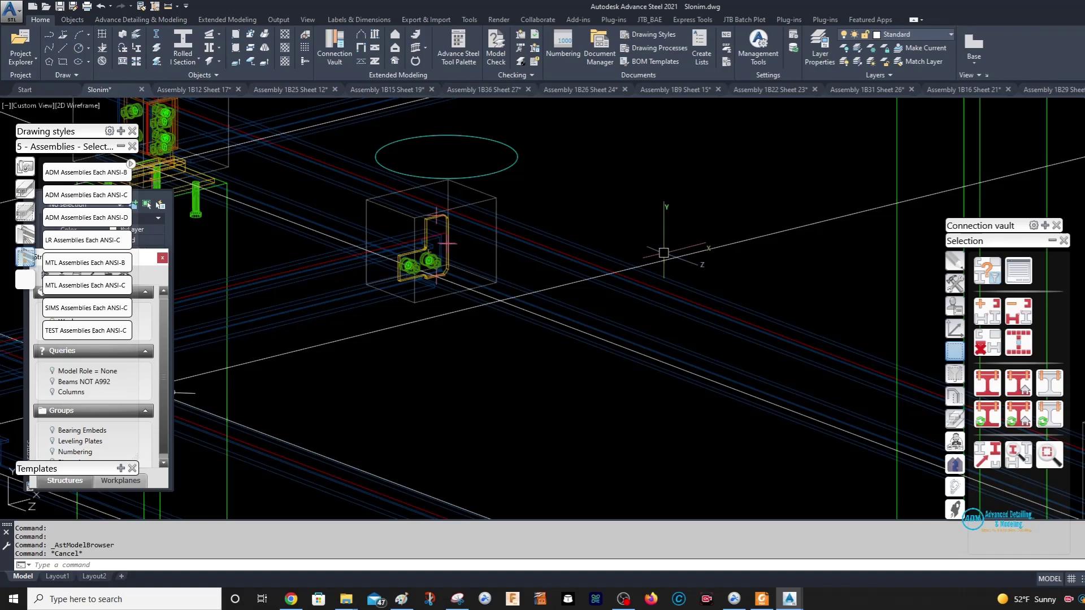
Rotate the working coordinate system about Y three times using the Connection vault UCS tools.
left_click(956, 329)
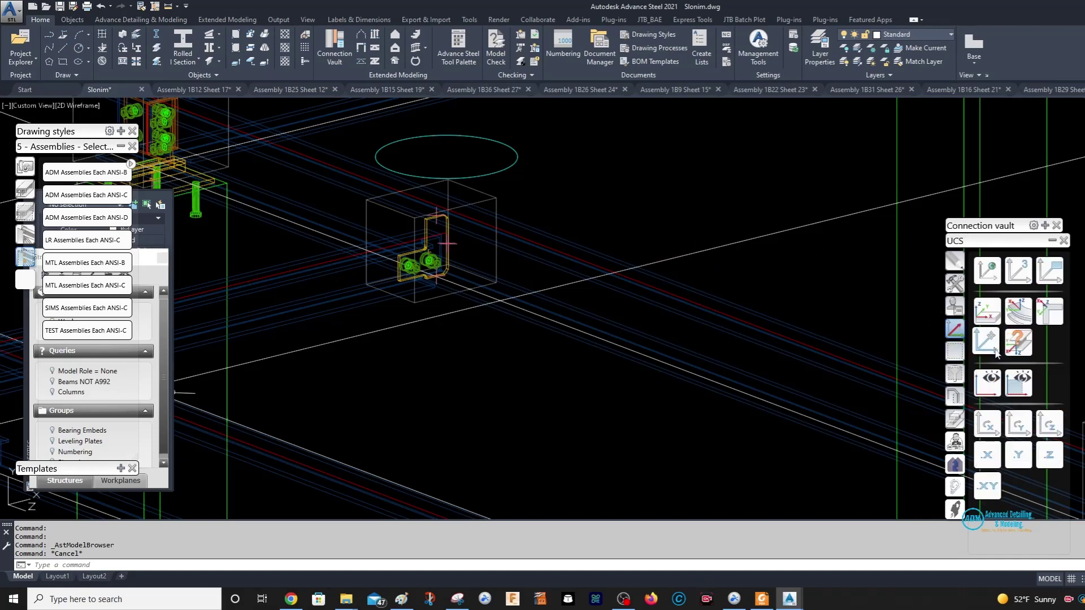
left_click(1019, 423)
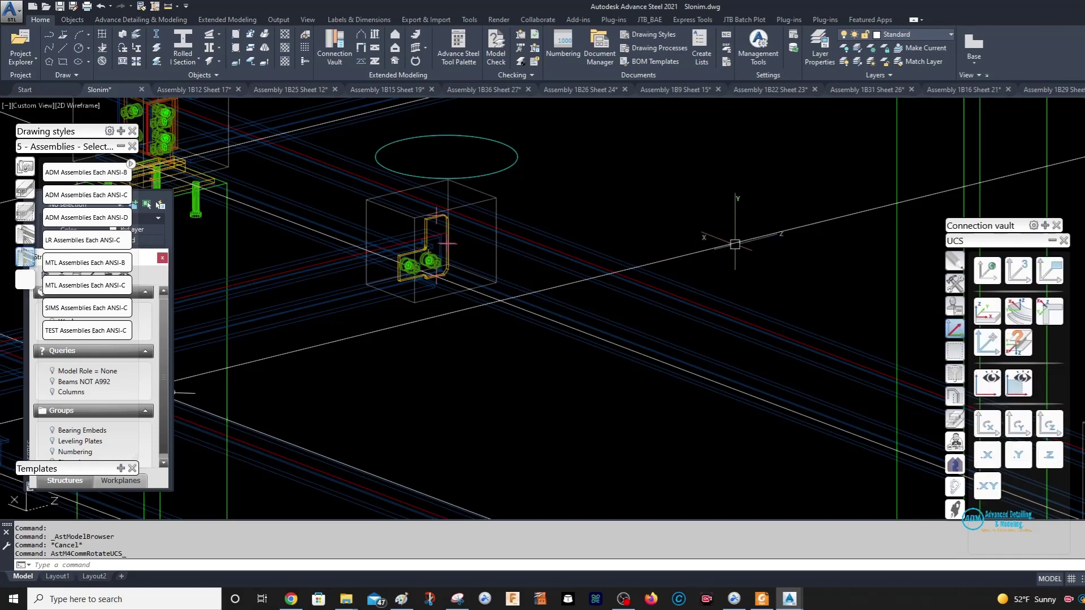
left_click(1016, 427)
left_click(1015, 428)
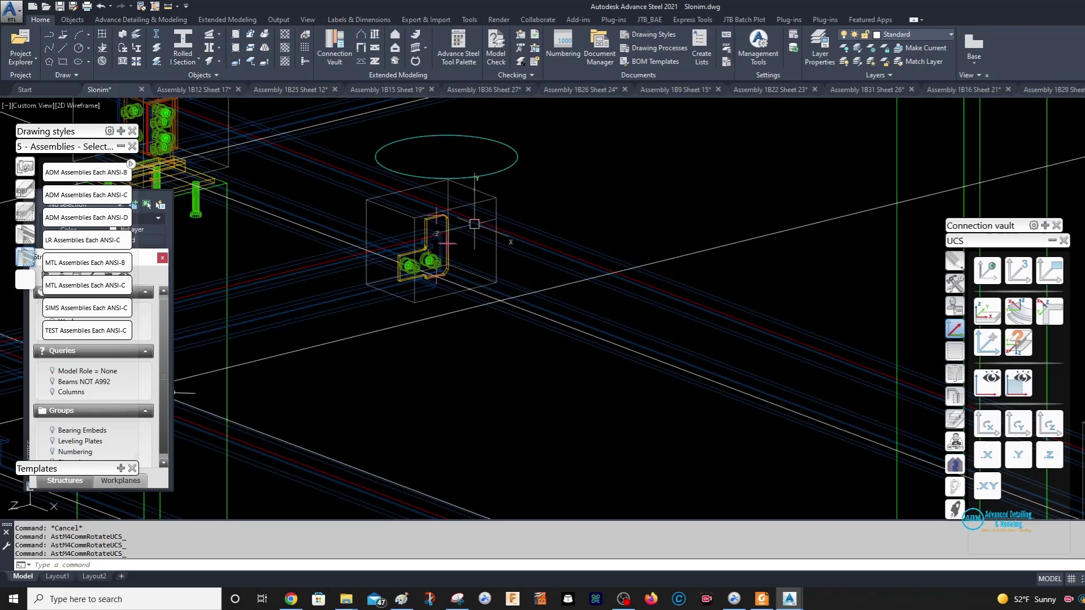
Apply the rotated UCS to the selected beam as its assembly and single-part detail CS.
left_click(649, 315)
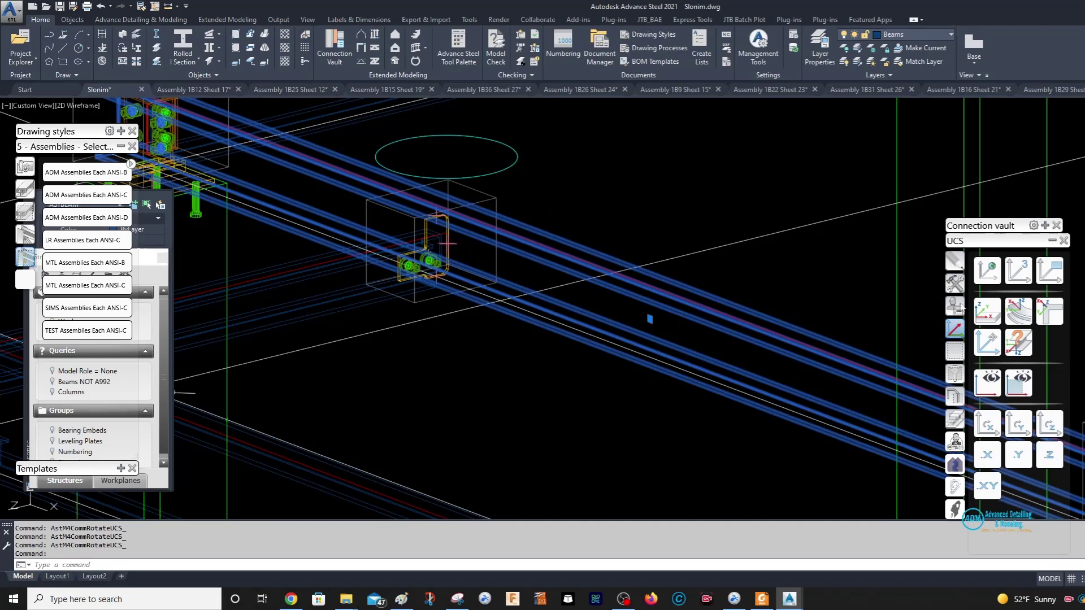
left_click(960, 286)
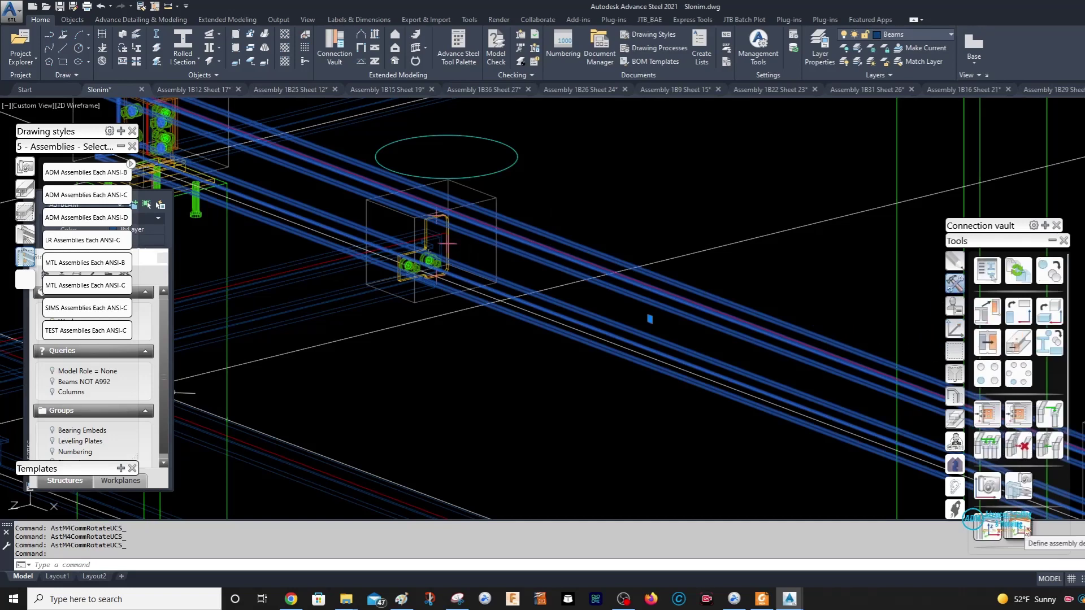
left_click(1026, 530)
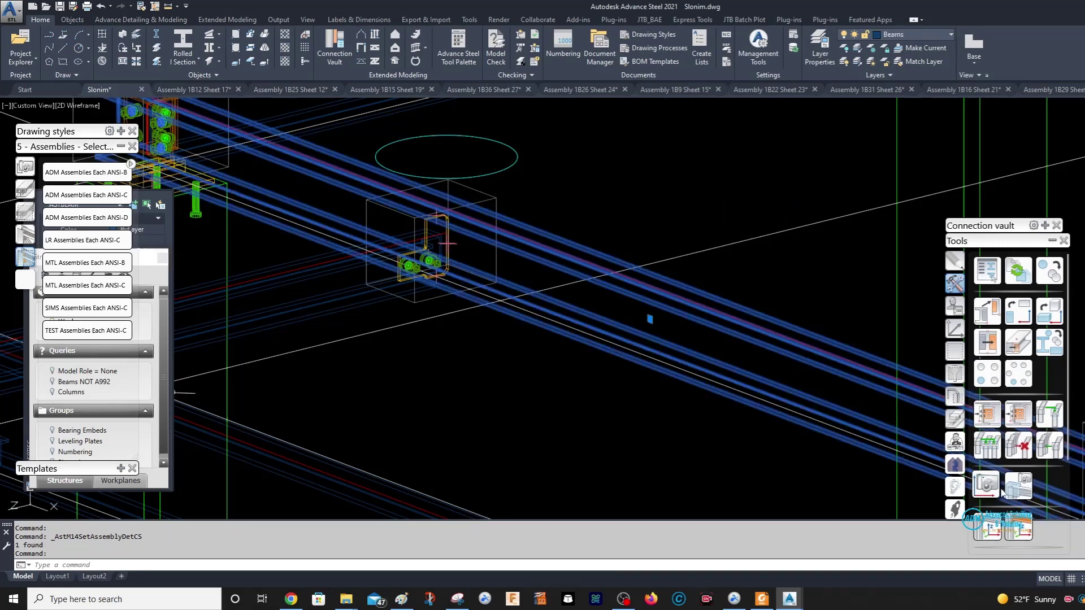
left_click(987, 485)
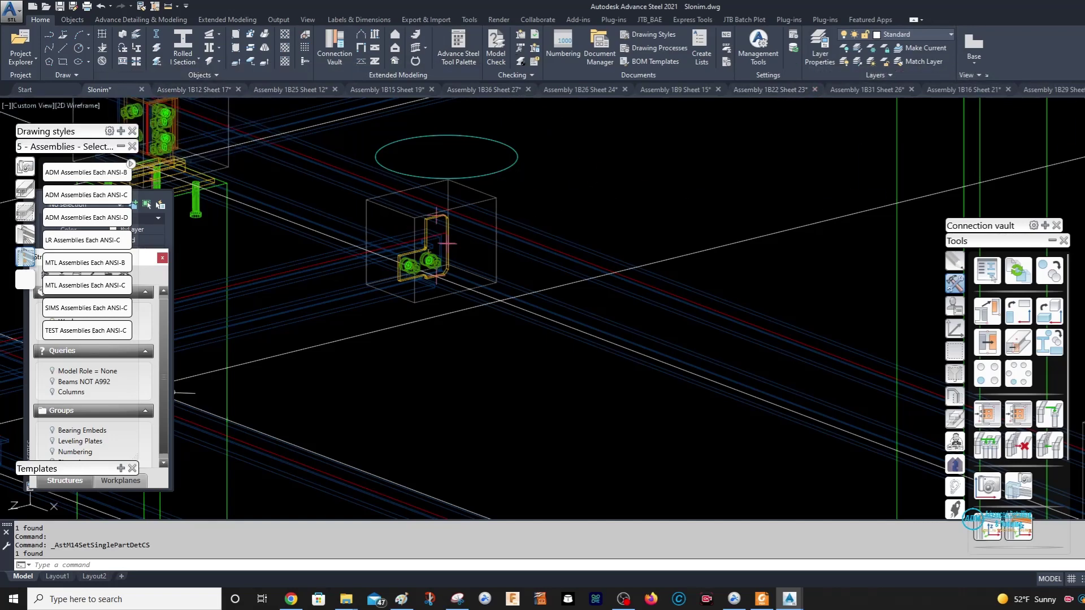
Switch to the Assembly 1B7 Sheet 14 drawing and select the W8x24 beam's main view.
key("ctrl+Tab")
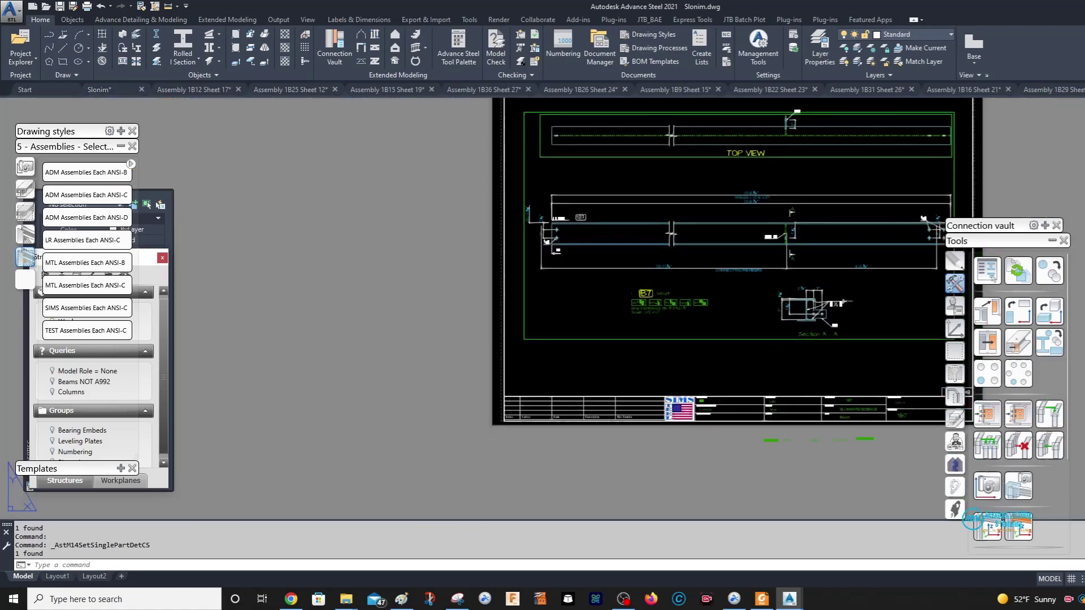
scroll(704, 227, "up", 2)
middle_click_drag(700, 228, 534, 285)
scroll(530, 284, "down", 2)
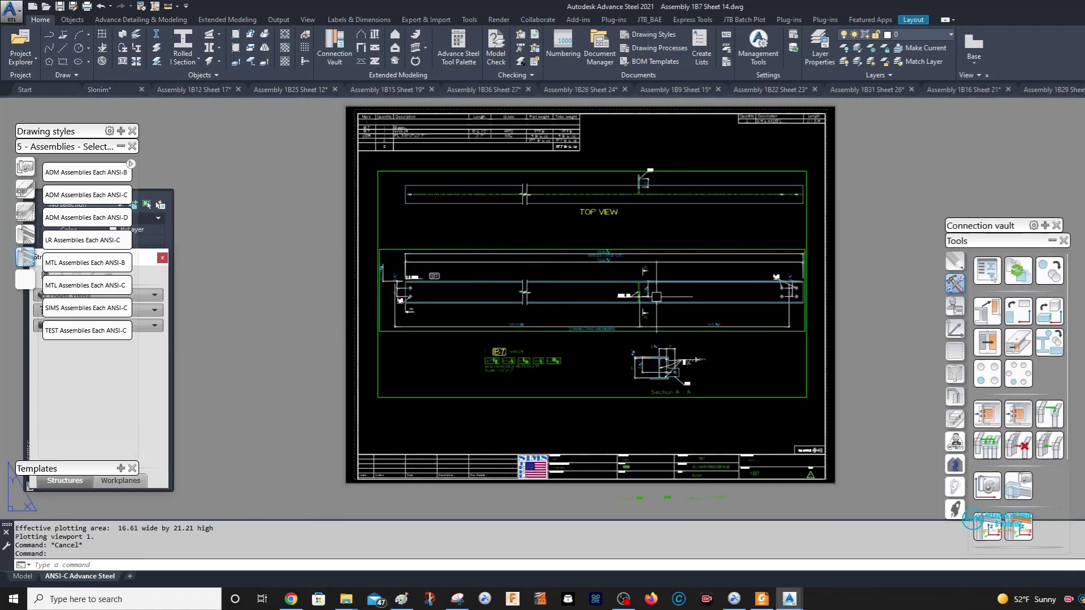
scroll(585, 280, "up", 2)
left_click(585, 282)
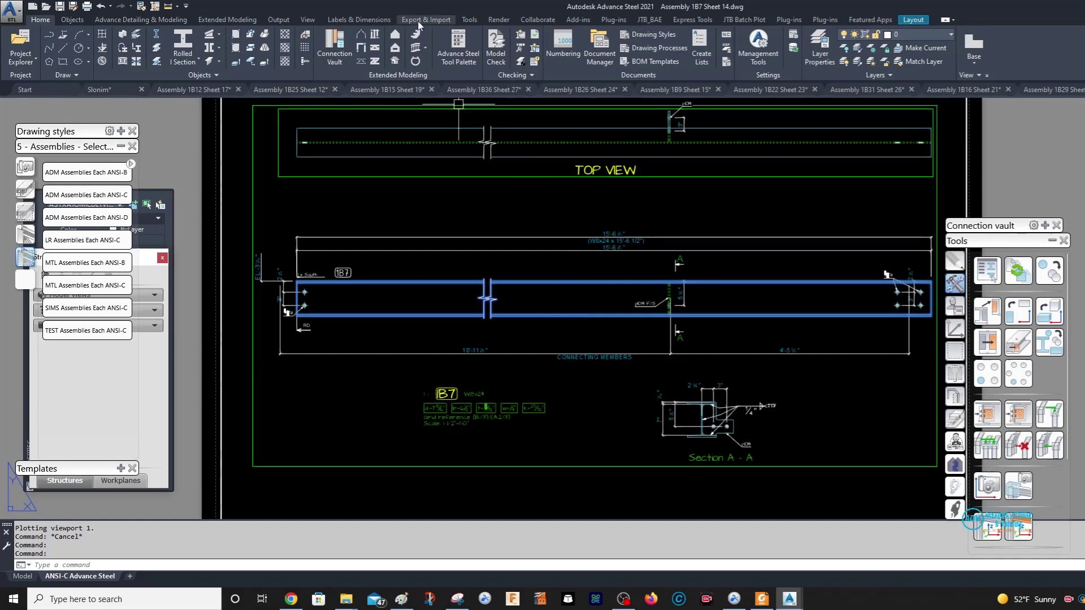
left_click(593, 298)
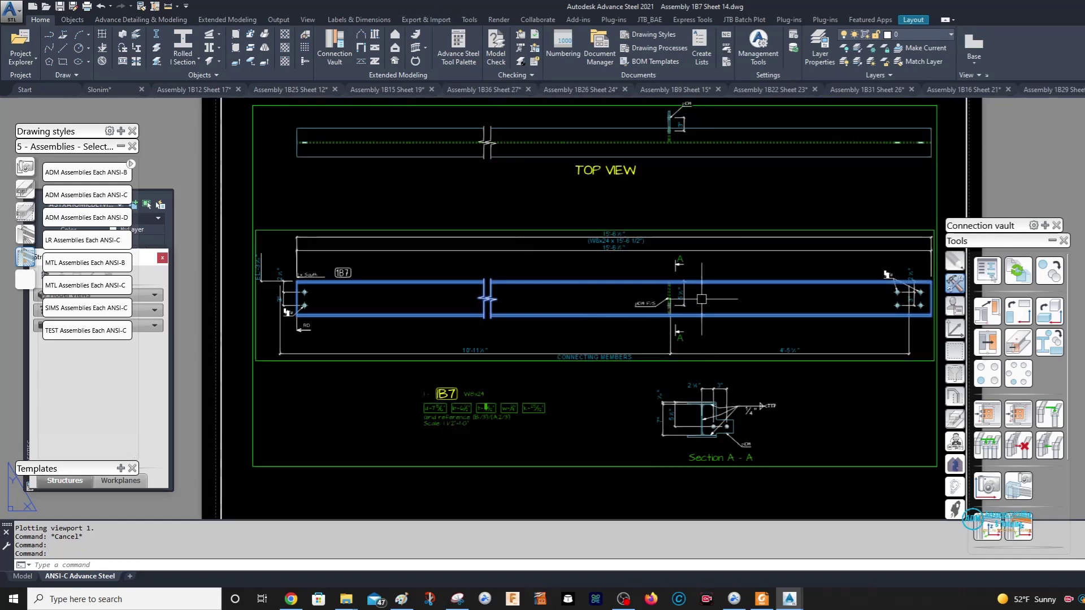
middle_click_drag(674, 106, 646, 181)
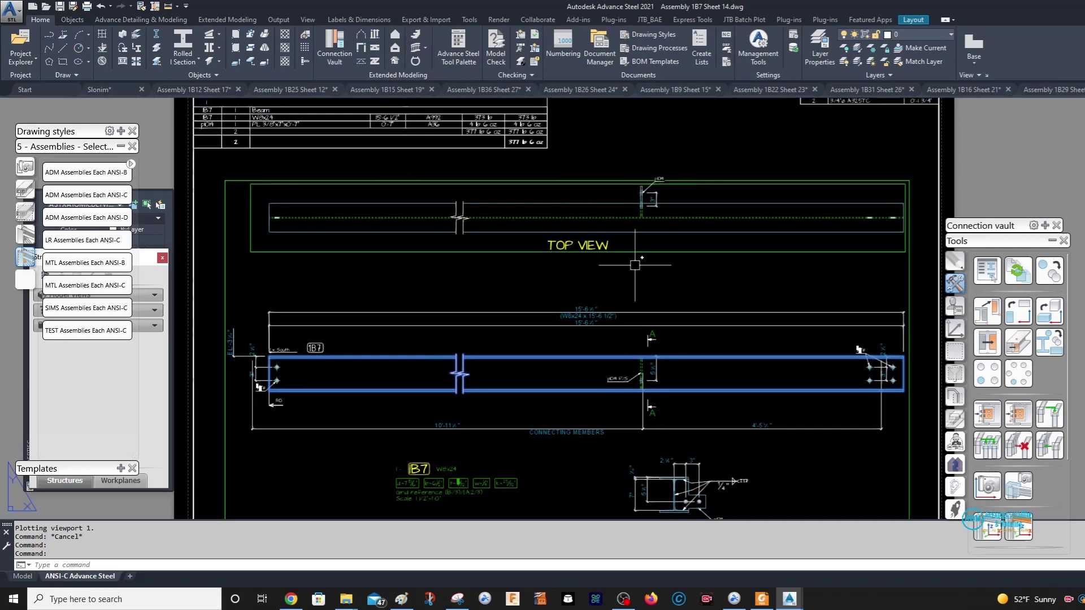
Run Update Detail to redraw the flipped orientation, then grab the TOP VIEW label.
left_click(363, 21)
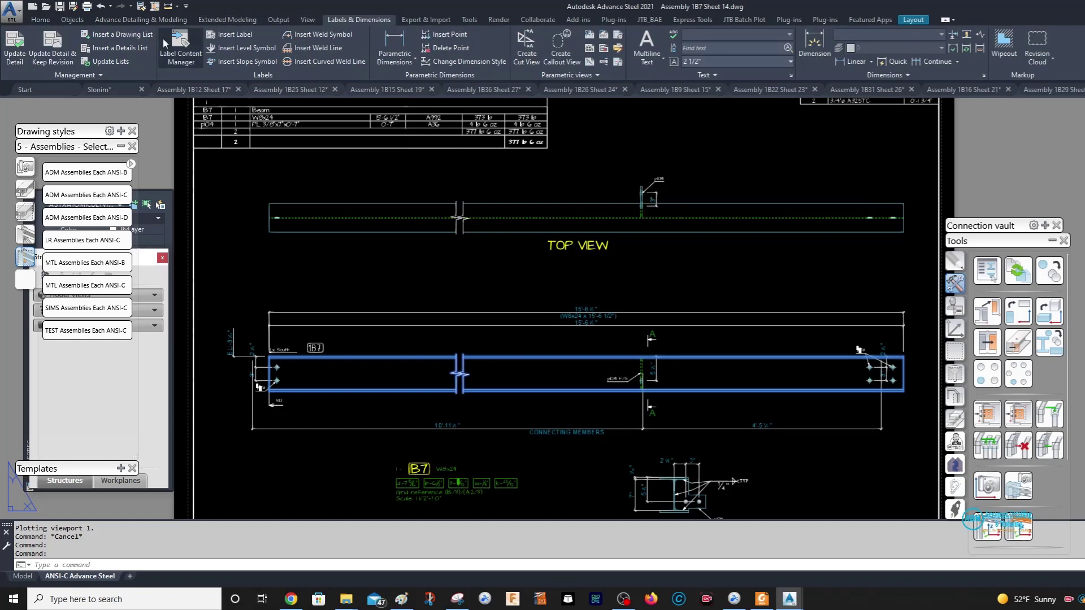
left_click(9, 50)
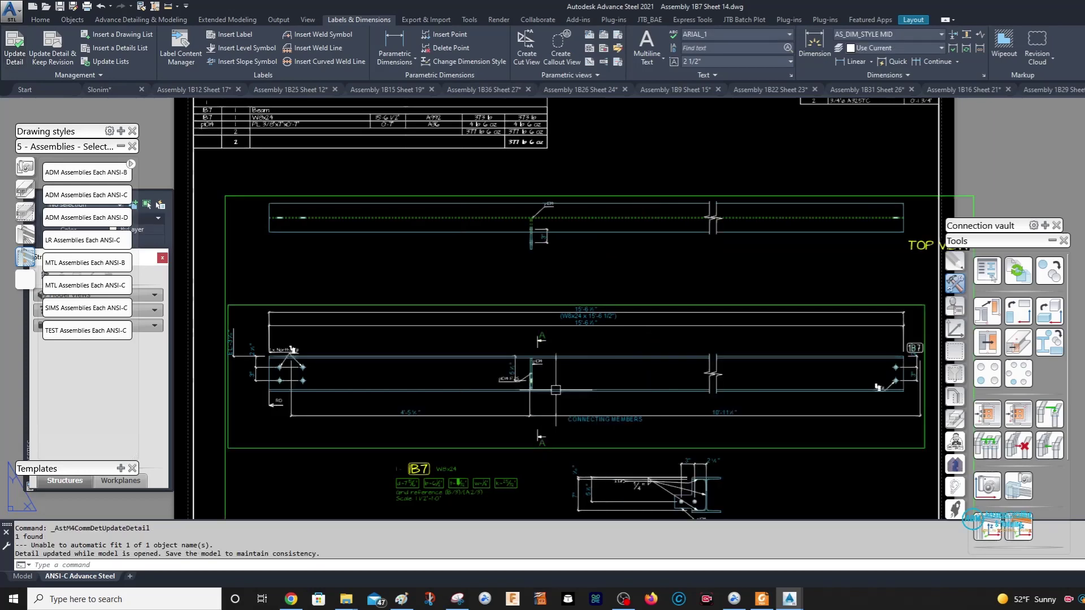
scroll(571, 329, "up", 2)
scroll(571, 329, "down", 5)
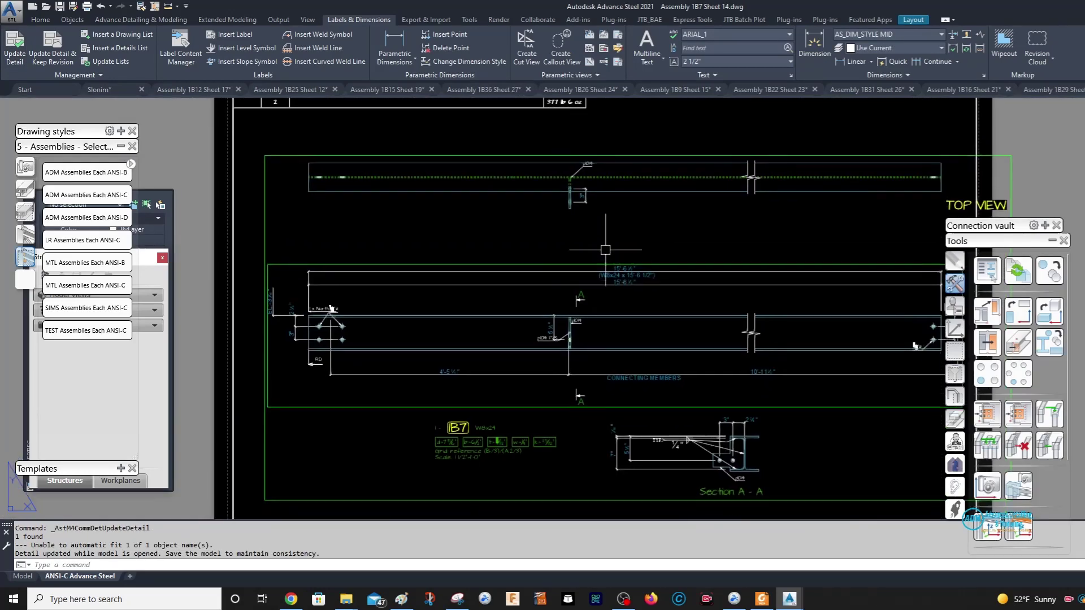
left_click(838, 208)
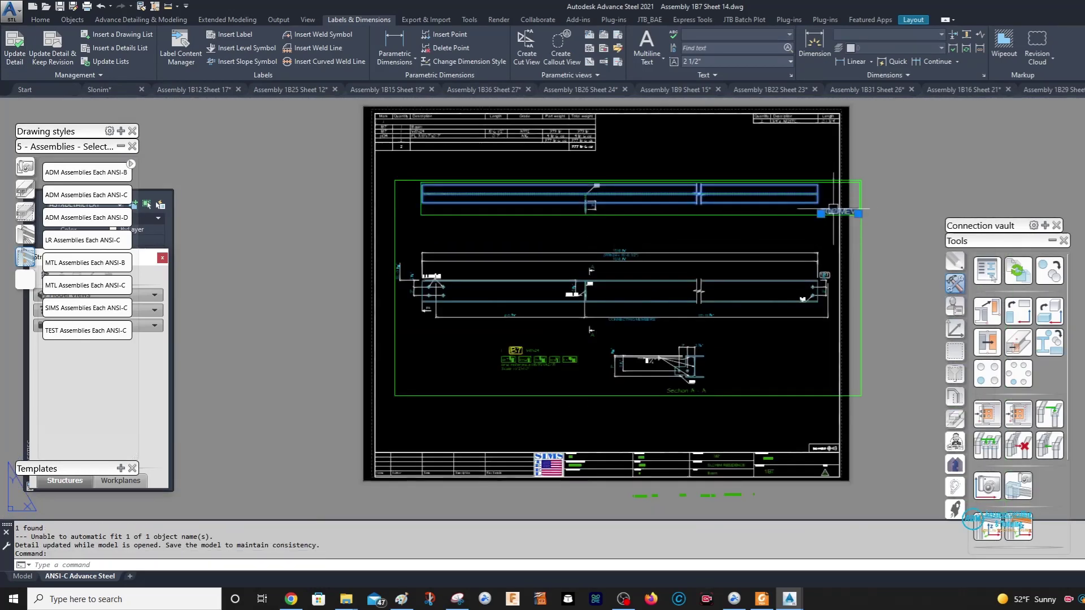
left_click(831, 210)
Place the TOP VIEW label below the beam and start a top-view linear dimension at the plate.
left_click(525, 217)
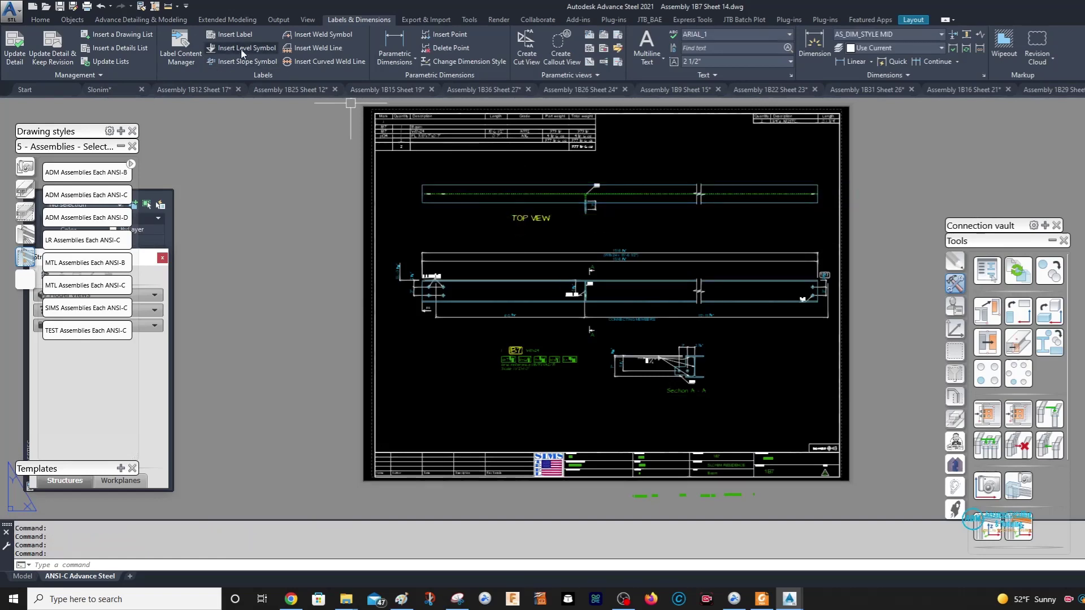
left_click(393, 41)
left_click(514, 200)
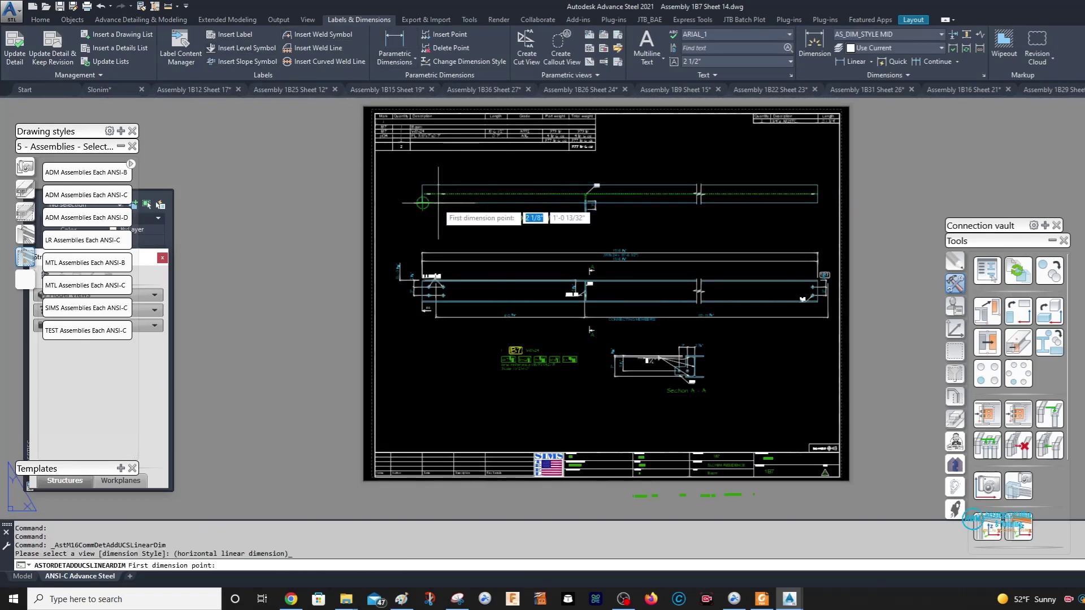
scroll(616, 214, "up", 4)
scroll(560, 224, "up", 2)
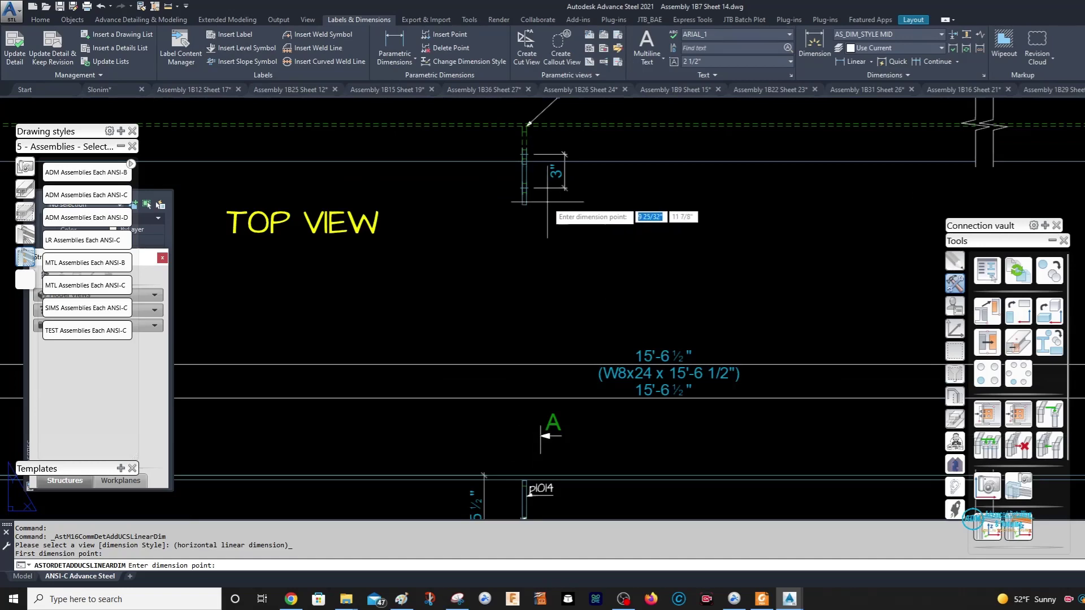
left_click(527, 205)
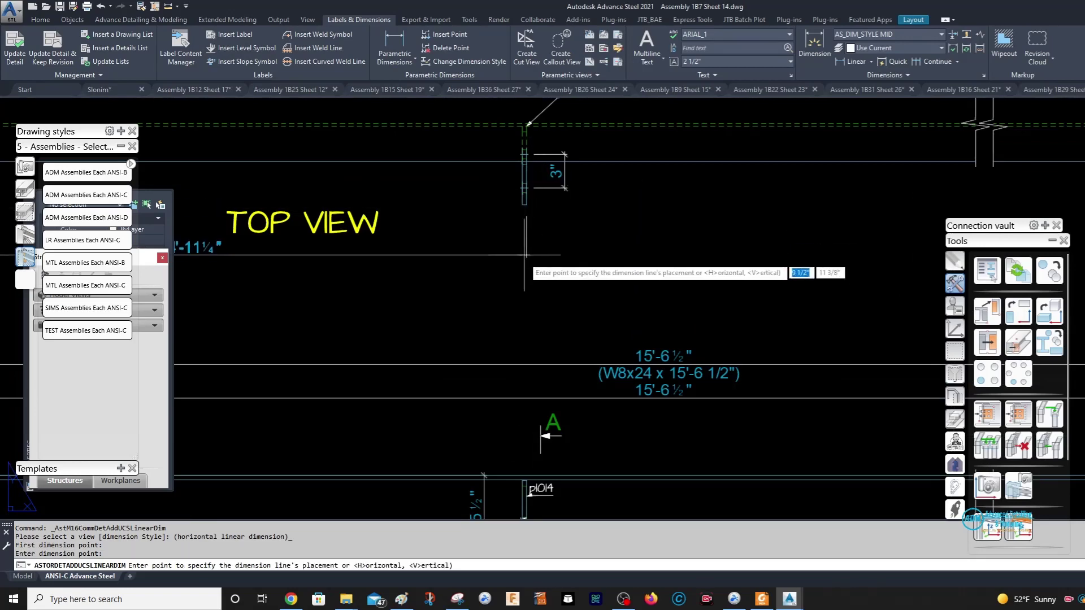
End the dimension at the beam's right end with Linear, absolute presentation (4'-11 1/4").
scroll(508, 280, "down", 2)
middle_click_drag(870, 195, 670, 172)
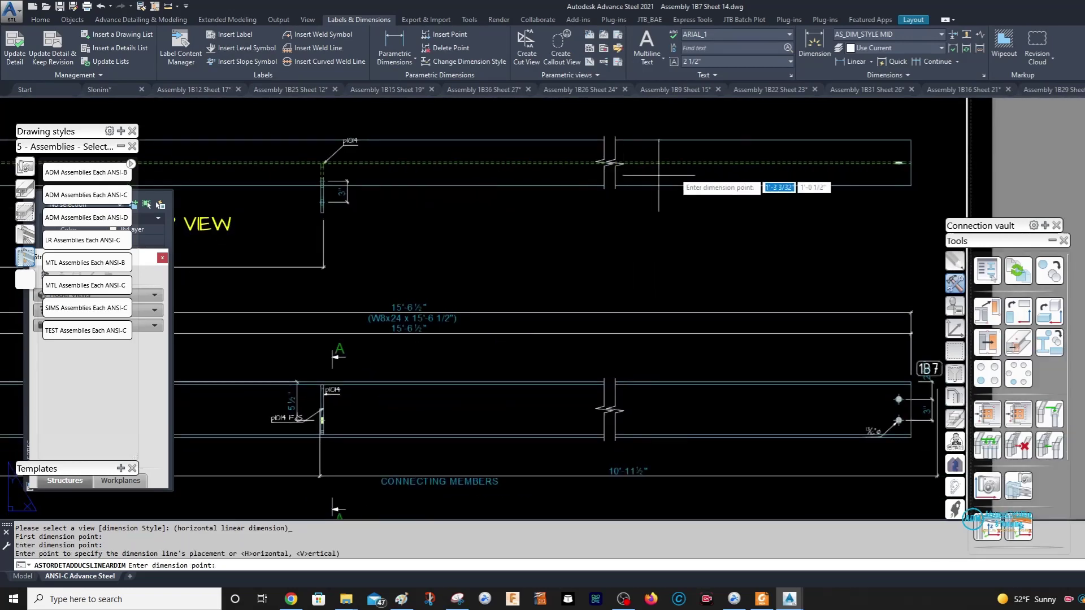
left_click(911, 186)
right_click(594, 218)
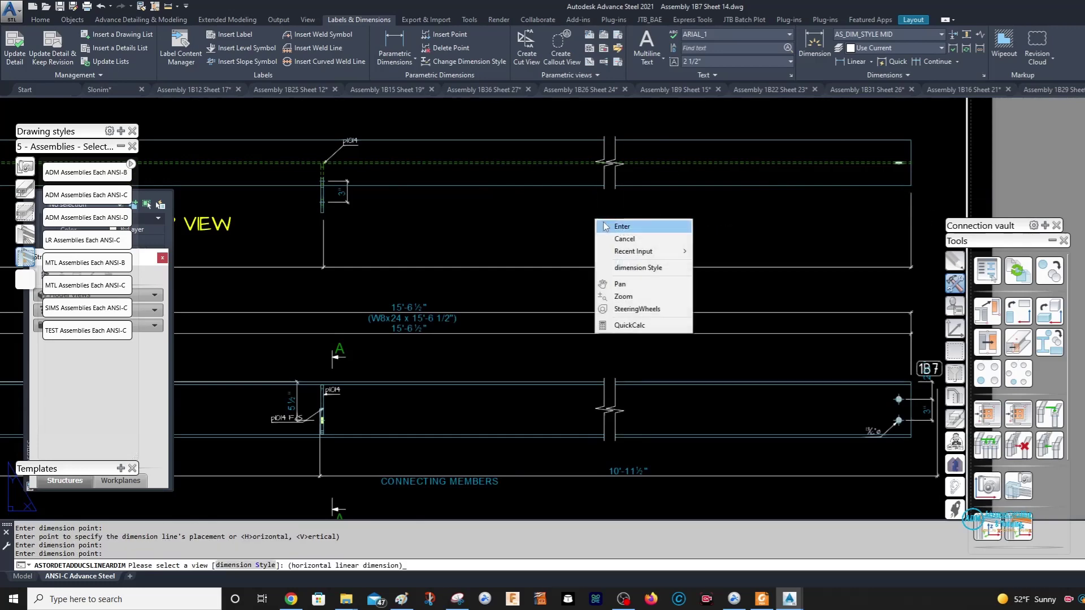
left_click(622, 227)
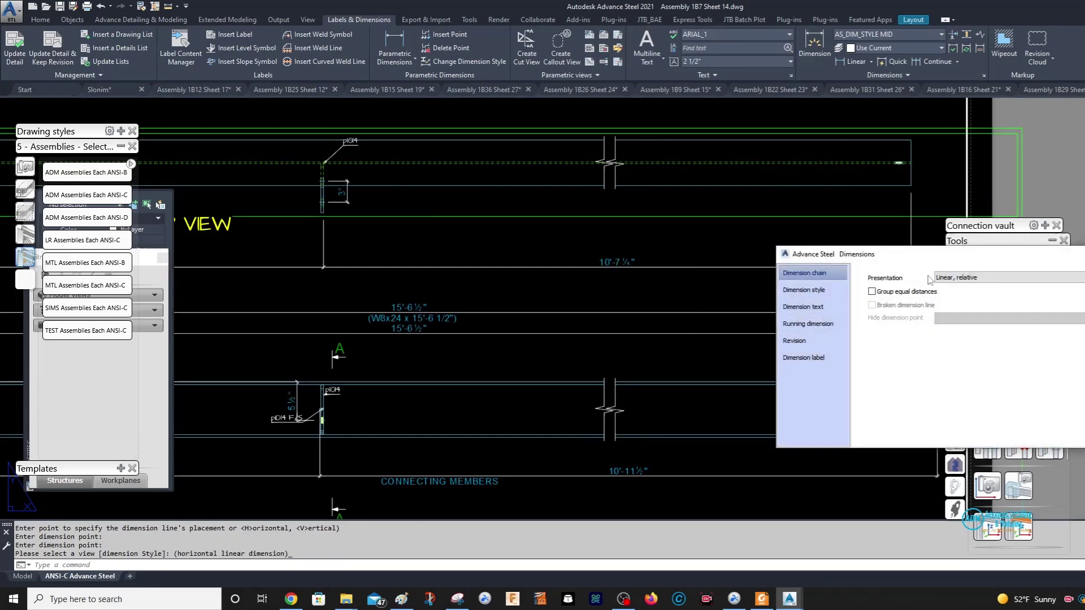
left_click(953, 278)
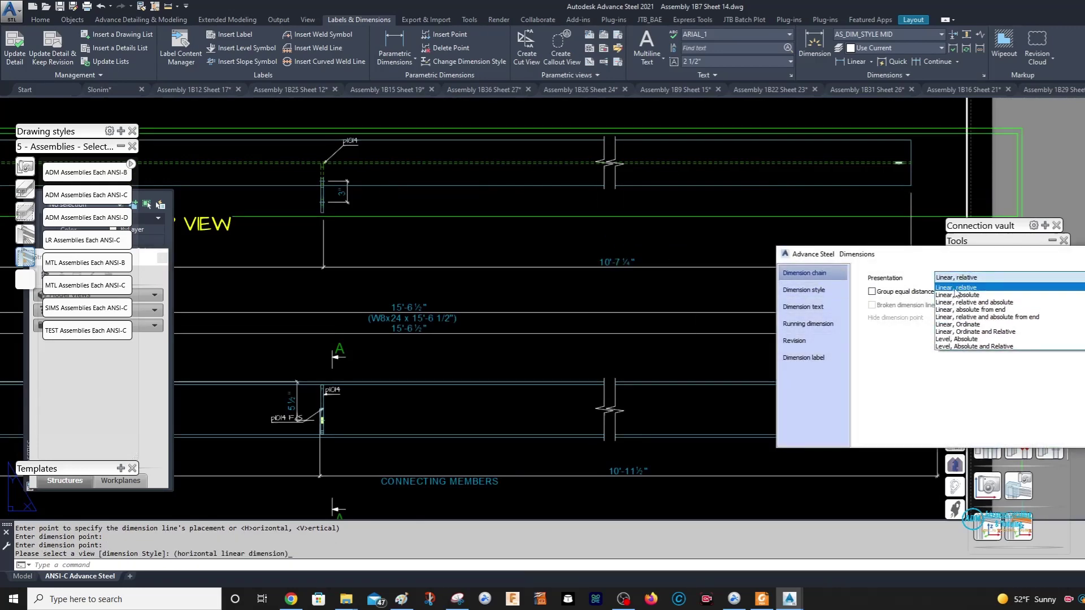
left_click(960, 291)
key("Escape")
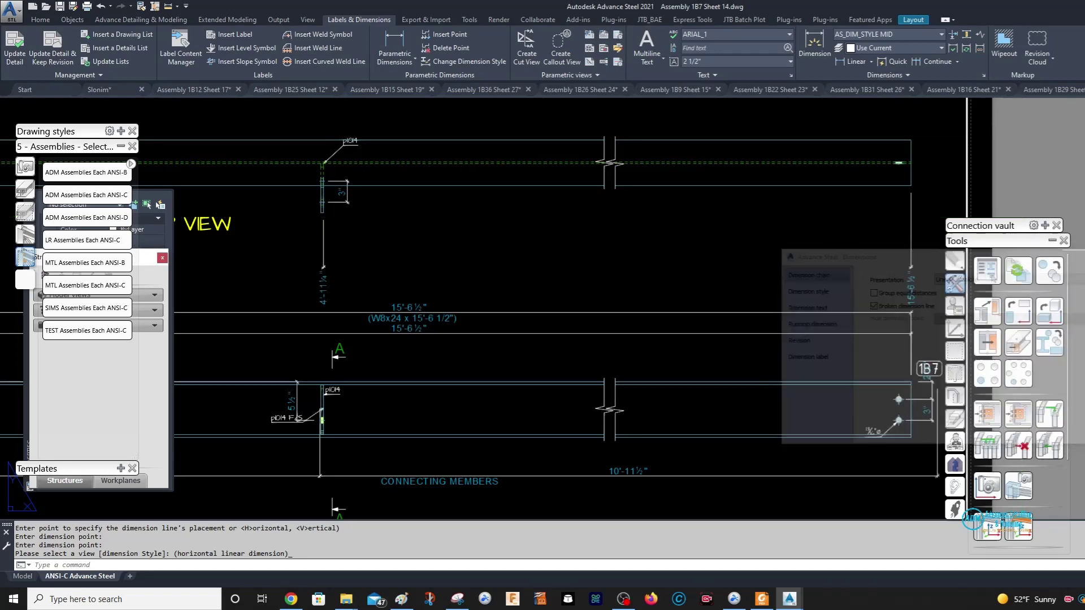
middle_click_drag(356, 219, 575, 246)
Select the new dimension's end point, then cancel the stretch.
left_click(543, 272)
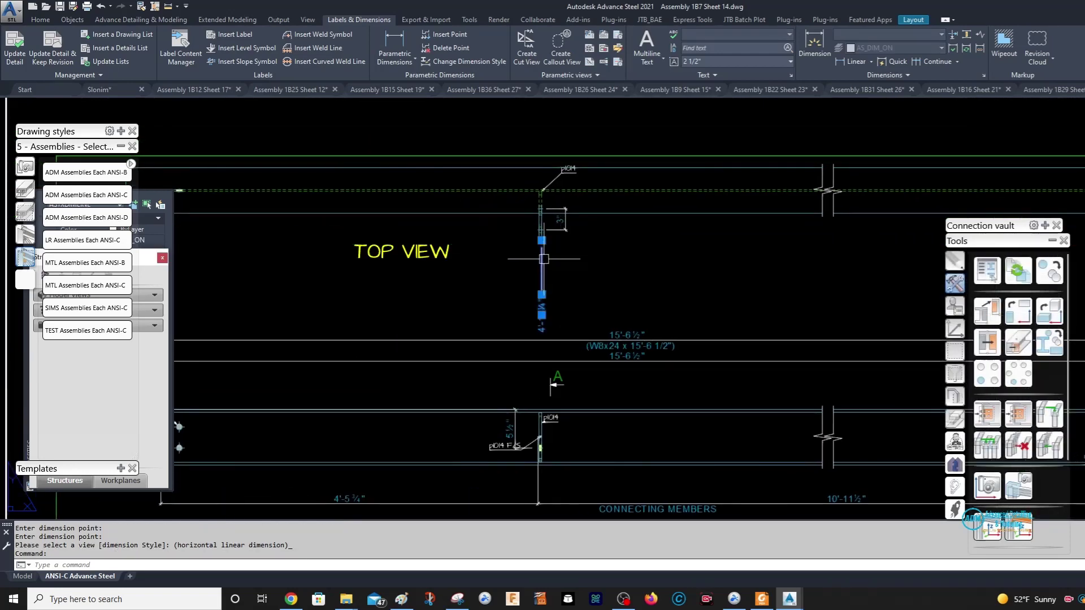
left_click(540, 241)
scroll(540, 241, "up", 3)
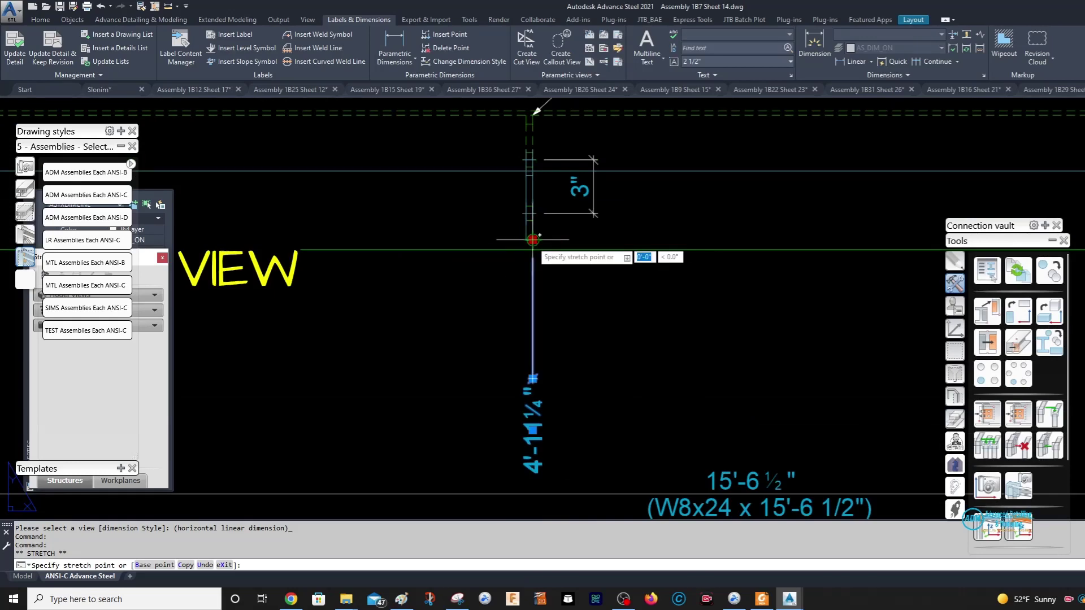
key("Escape")
scroll(666, 262, "down", 10)
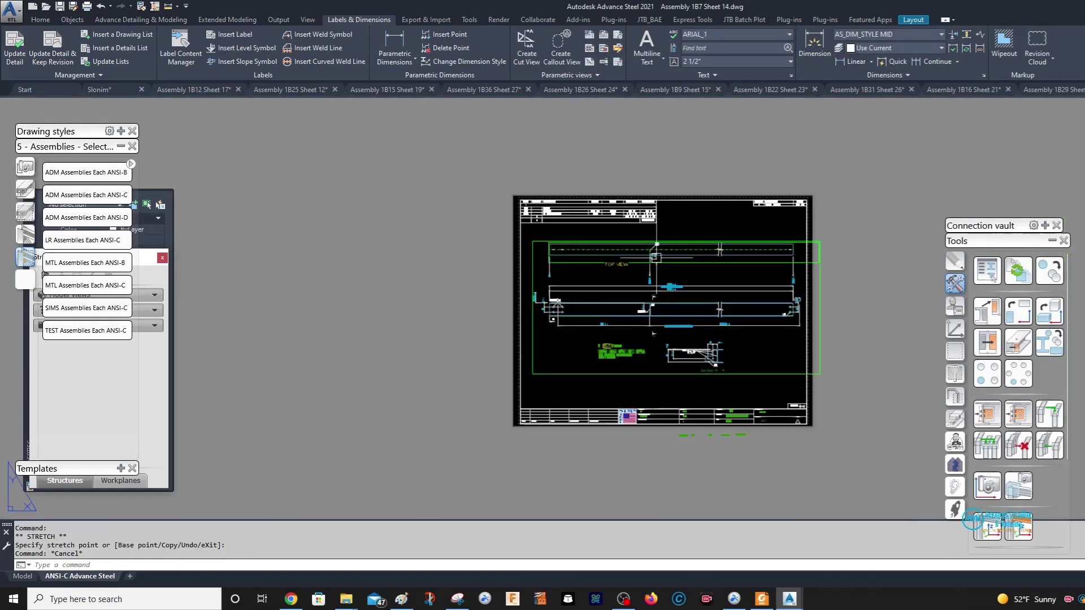
scroll(656, 254, "up", 4)
Start moving the beam in the top view, then cancel the move.
left_click(663, 232)
right_click(664, 236)
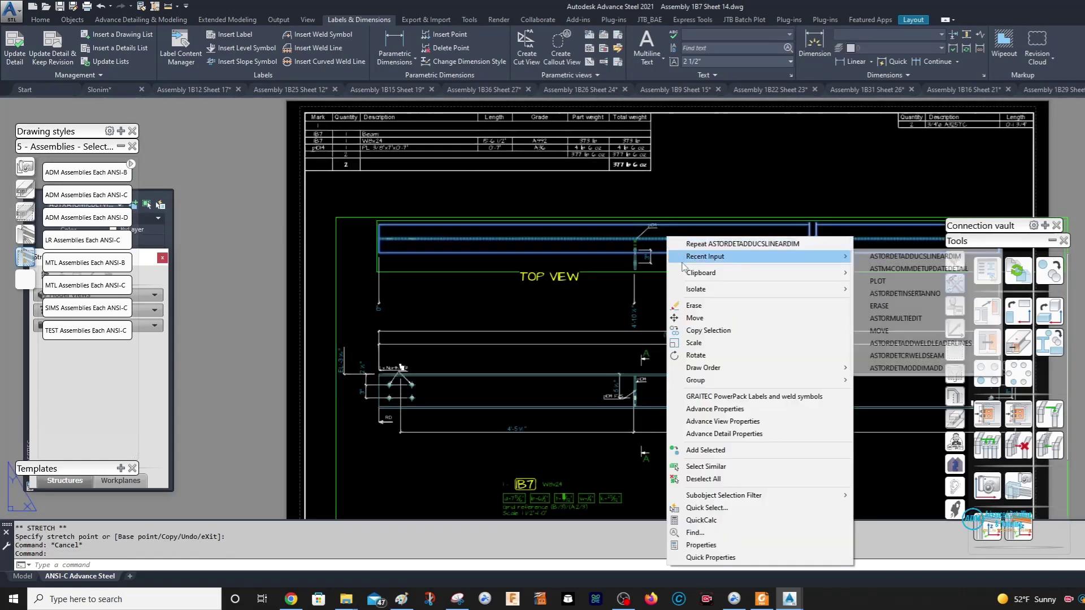
left_click(690, 315)
left_click(691, 315)
key("Escape")
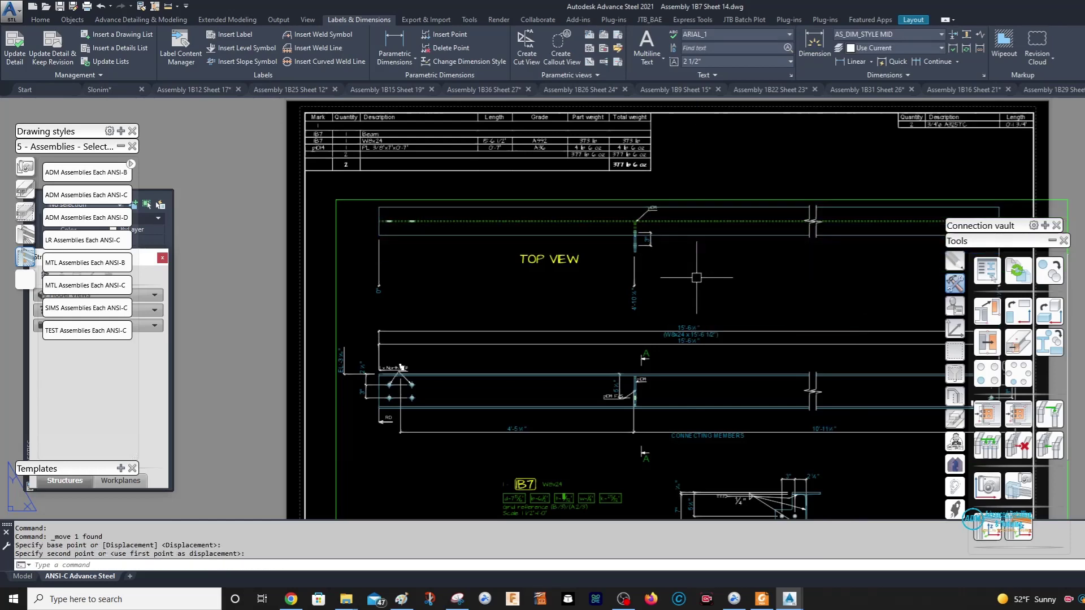
scroll(633, 270, "down", 2)
scroll(633, 270, "up", 5)
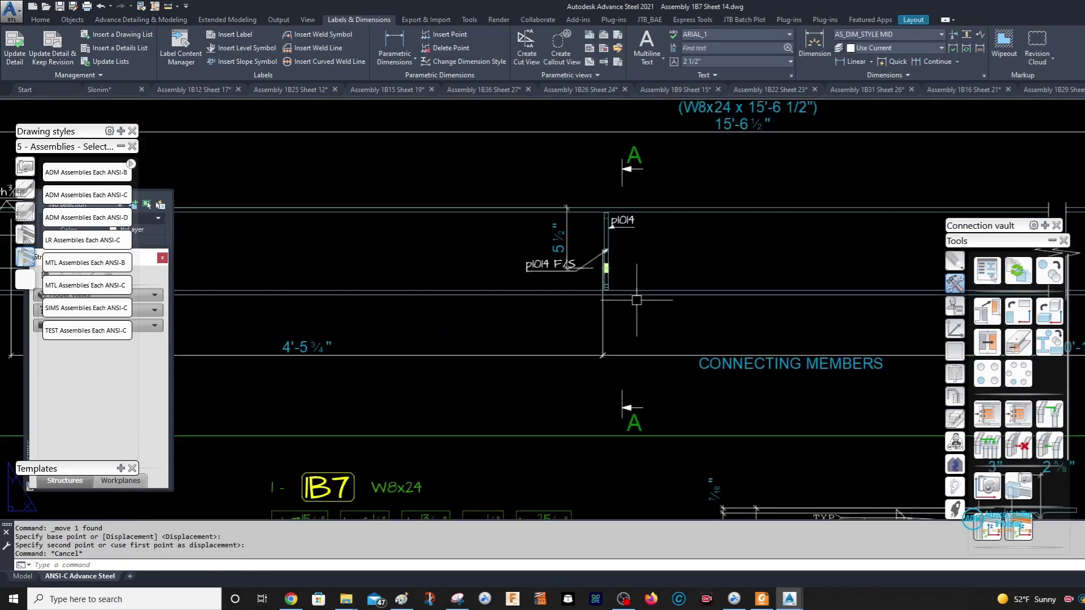
Move the pl014 label leader up and to the right, then select the pl014 F/S label.
left_click(618, 226)
left_click(612, 228)
left_click(636, 203)
key("Escape")
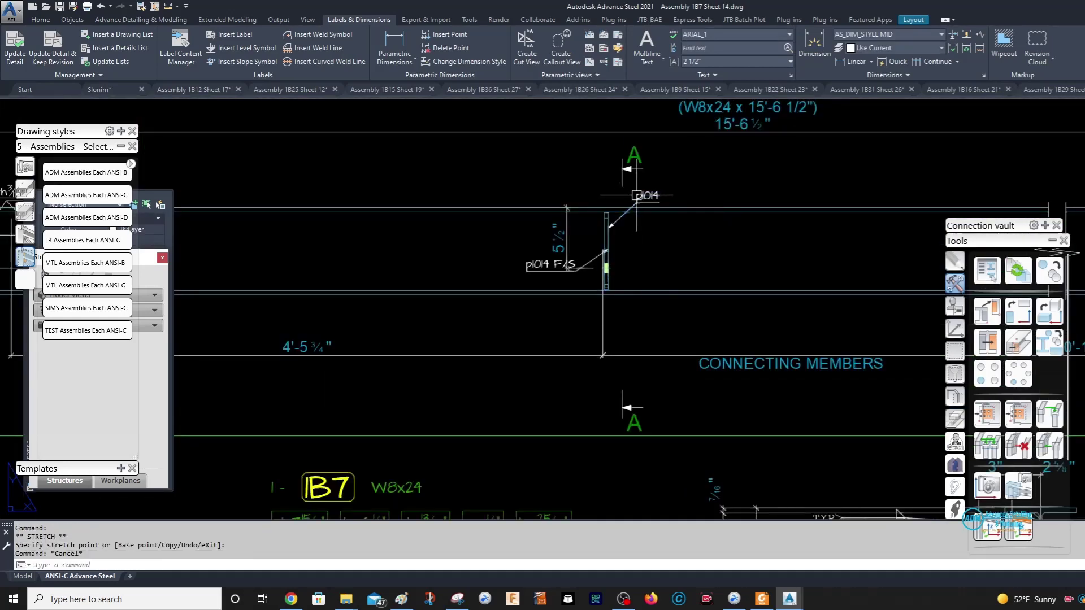
middle_click_drag(623, 194, 687, 191)
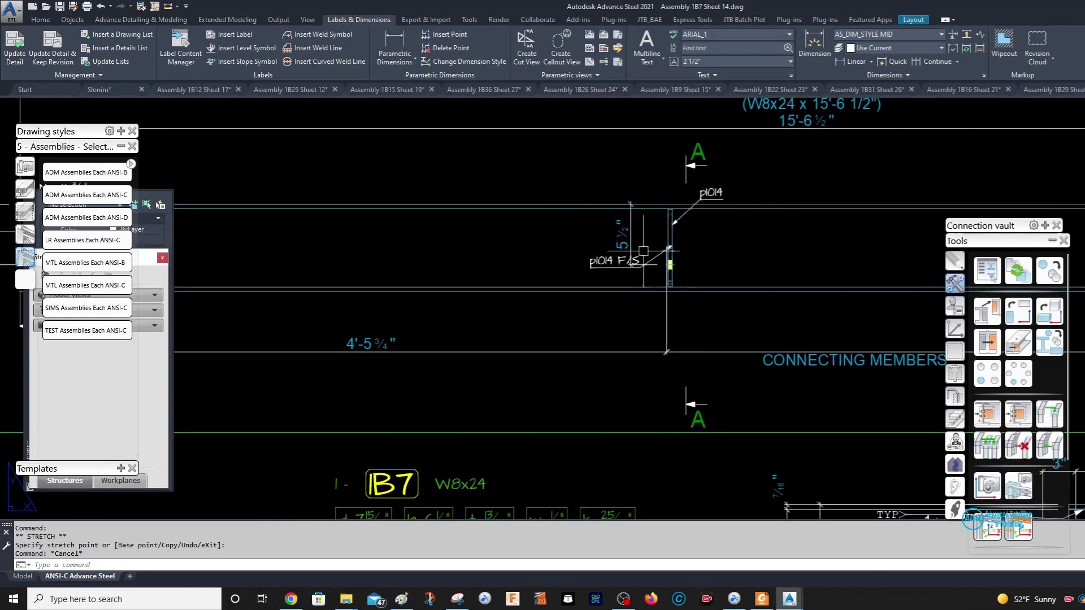
left_click(620, 258)
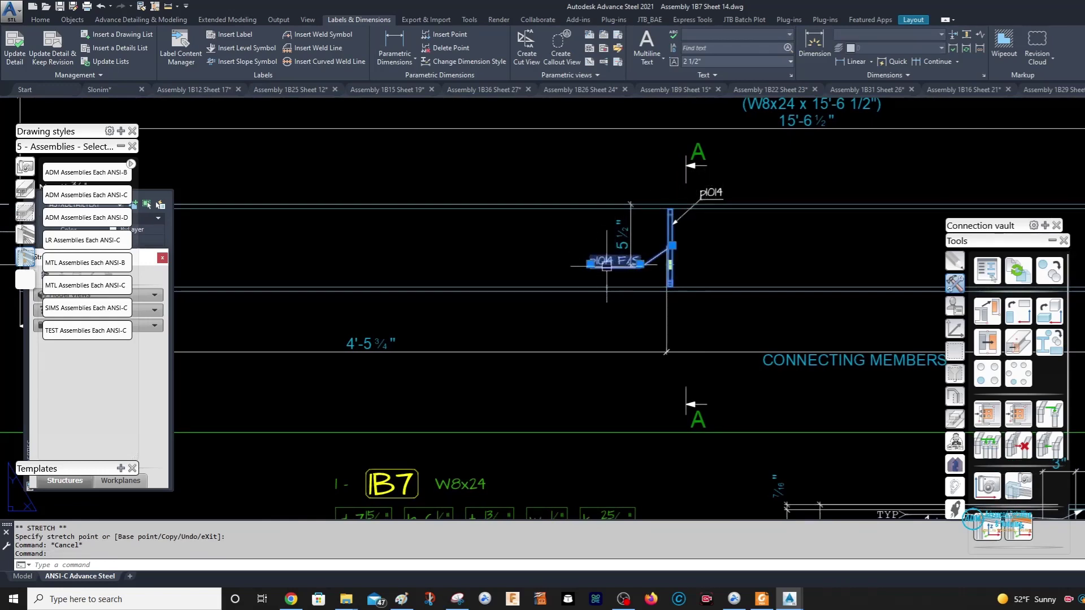
key("Escape")
left_click(604, 267)
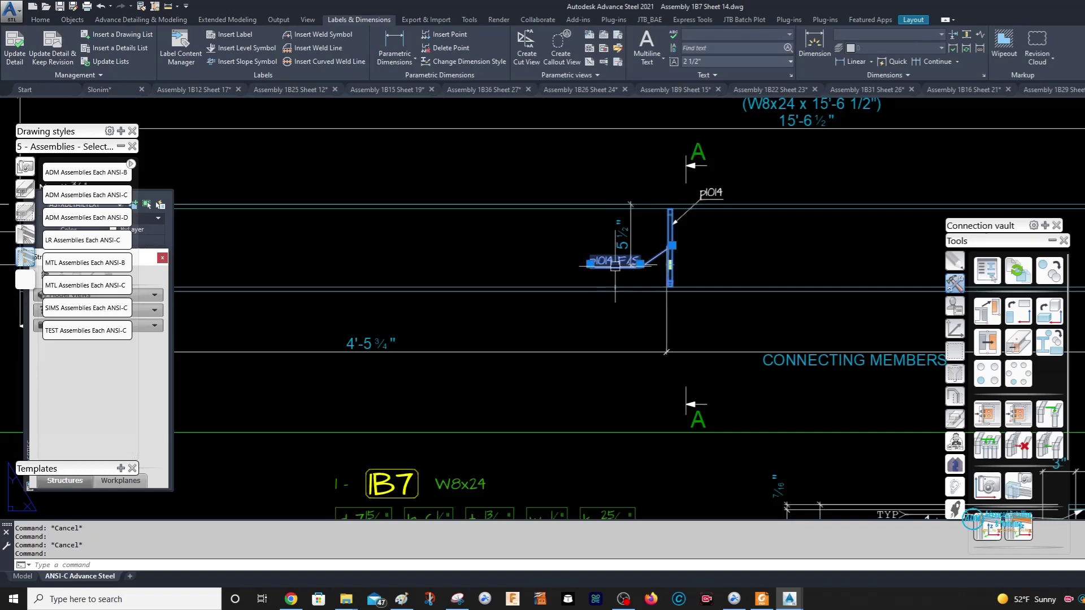
Delete the pl014 F/S label and stretch the 1 x North bolt hole label further right.
key("Delete")
scroll(689, 238, "down", 4)
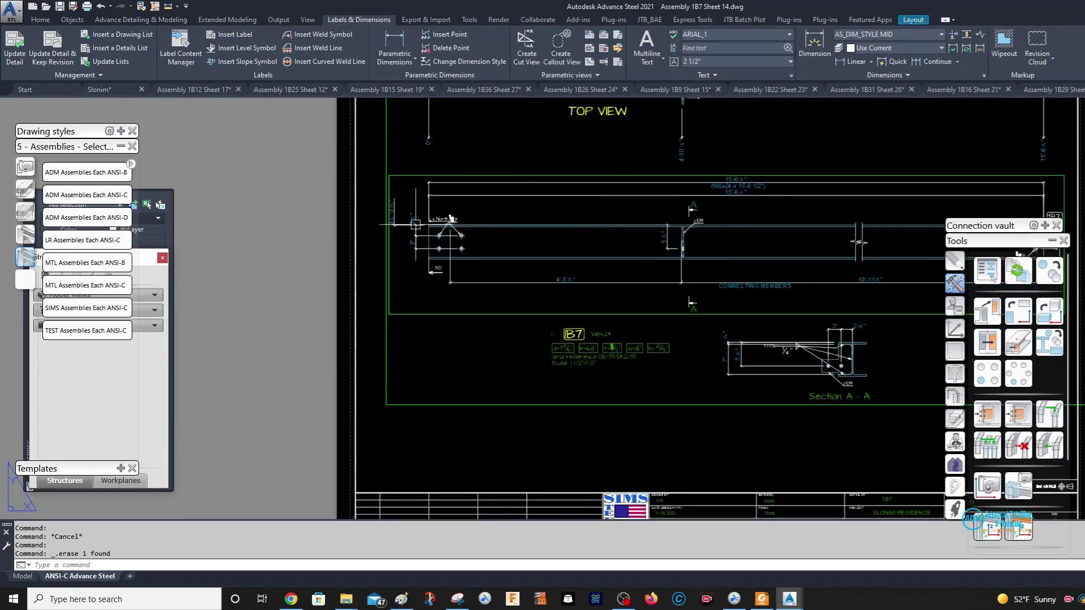
scroll(450, 218, "up", 5)
key("Escape")
left_click(561, 201)
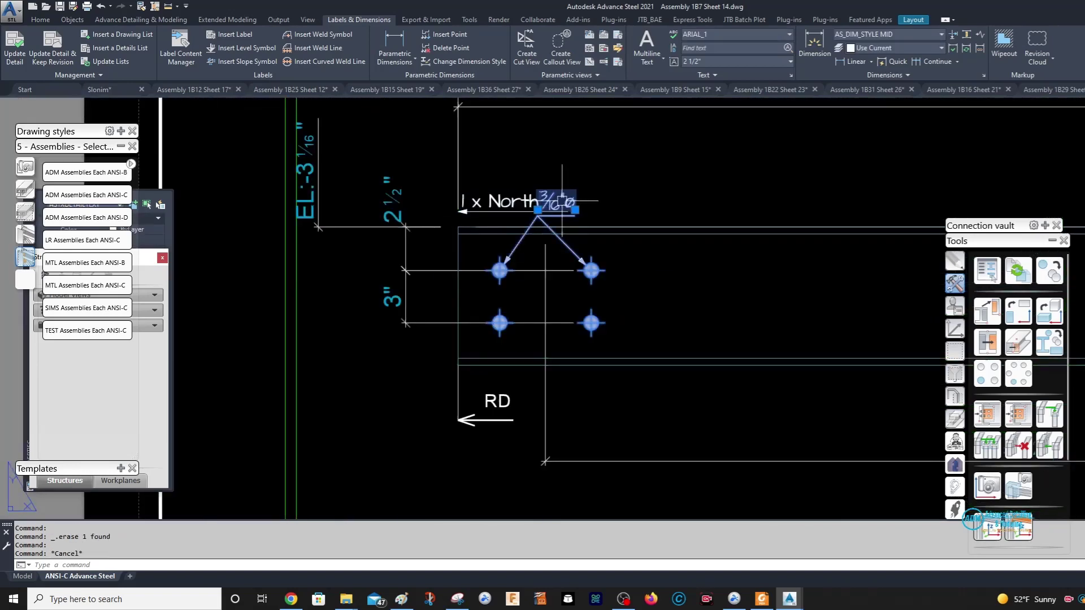
left_click(538, 211)
left_click(628, 210)
key("Escape")
Relocate the weld symbol in Section A-A slightly to the right.
scroll(599, 251, "down", 3)
middle_click_drag(599, 252, 270, 202)
scroll(656, 225, "down", 4)
middle_click_drag(654, 225, 620, 272)
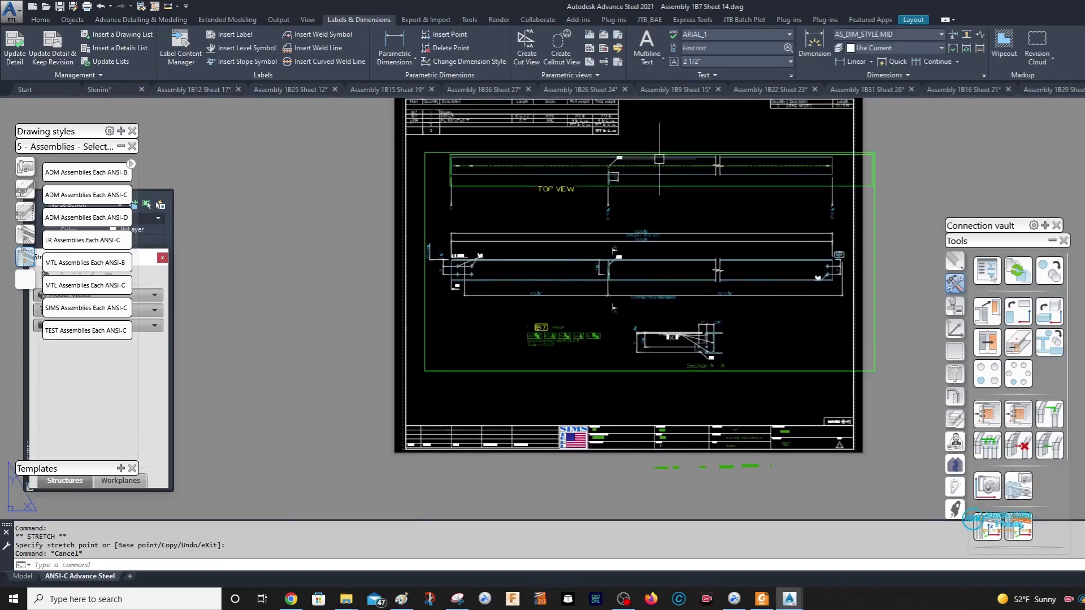
scroll(673, 345, "up", 5)
left_click(688, 279)
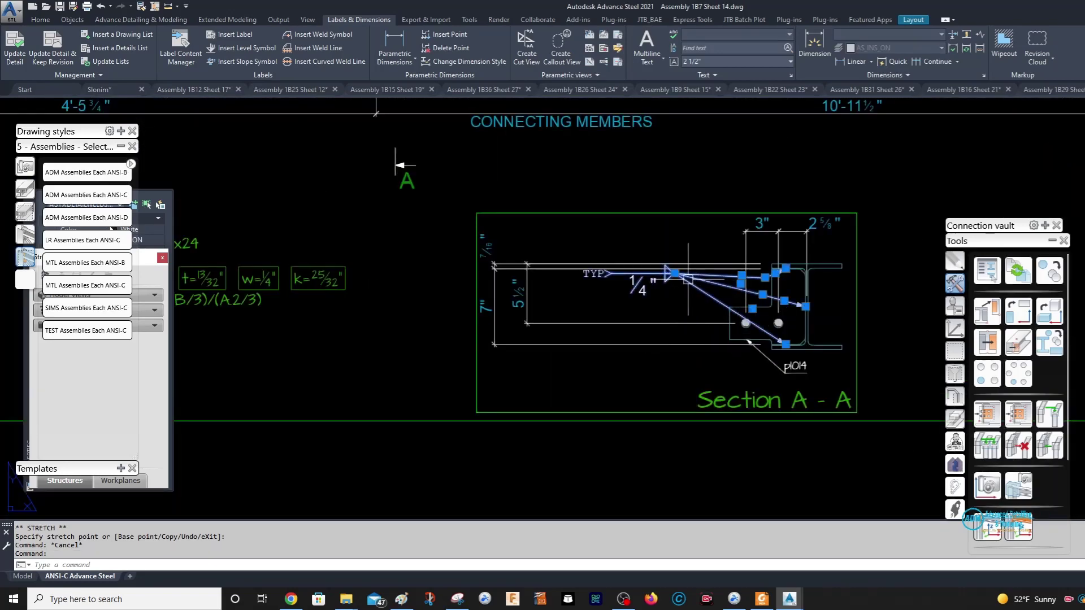
left_click(676, 274)
left_click(699, 280)
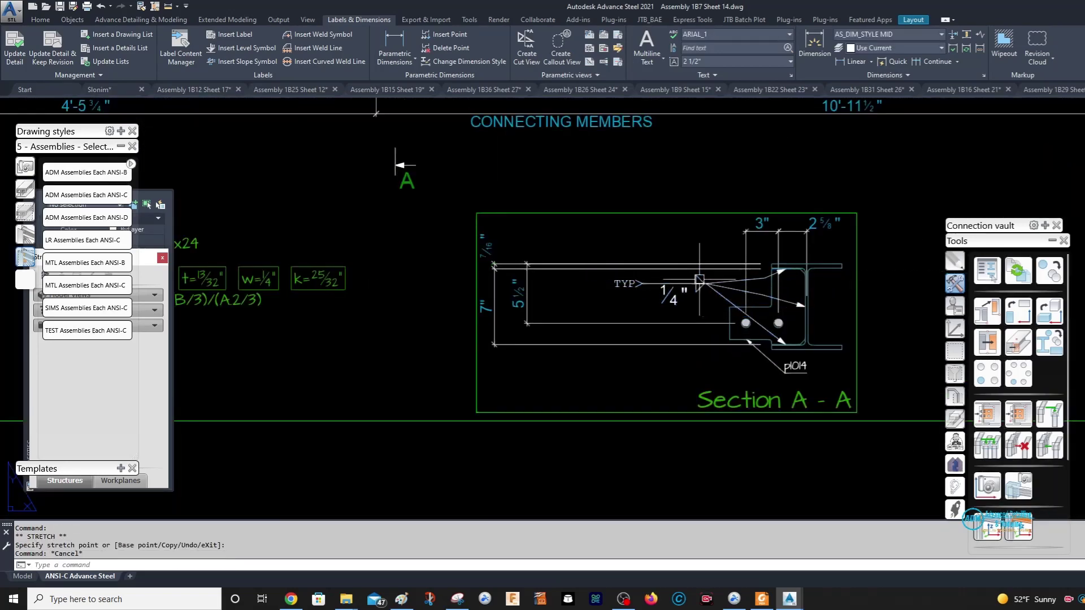
Move the 5 1/2" dimension to the right side of Section A-A.
left_click(527, 301)
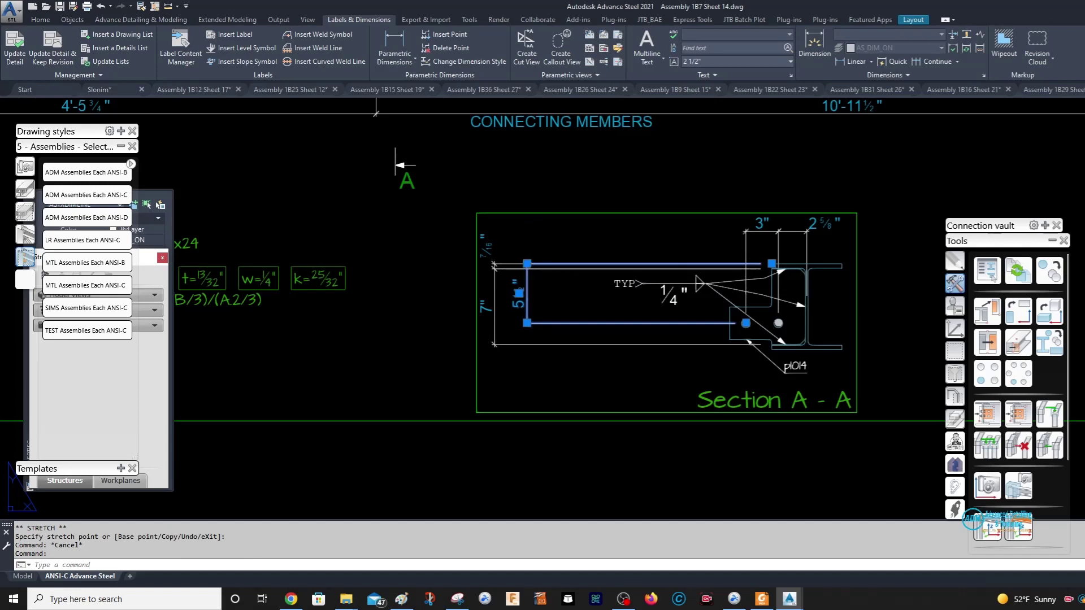
left_click(527, 264)
left_click(889, 265)
key("Escape")
Abandon a stretch of the 7" dimension and nudge the 1B7 label slightly down.
left_click(504, 264)
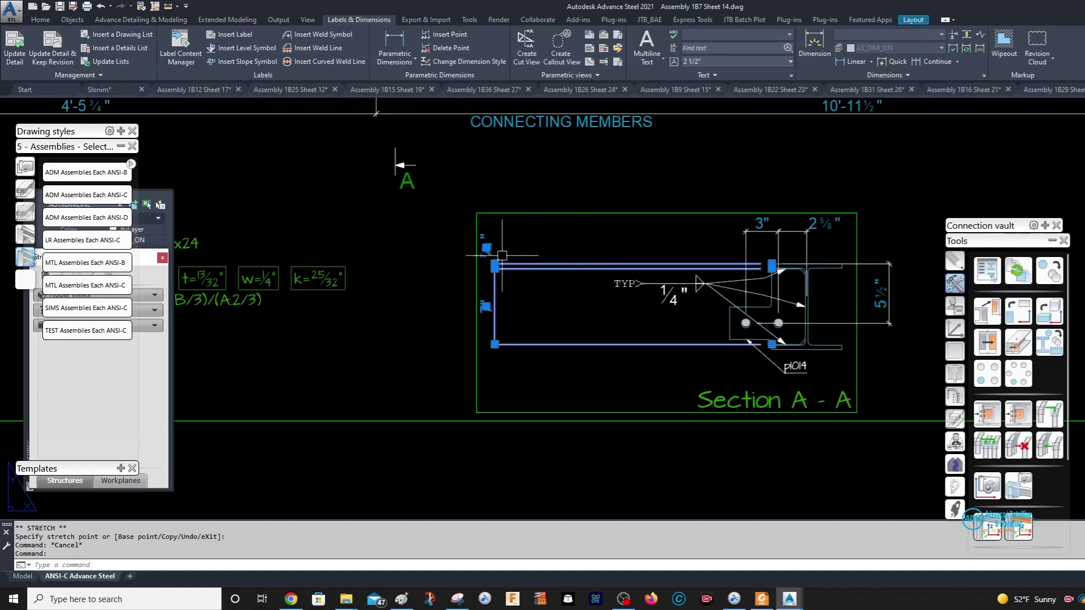
left_click(494, 264)
scroll(543, 268, "down", 2)
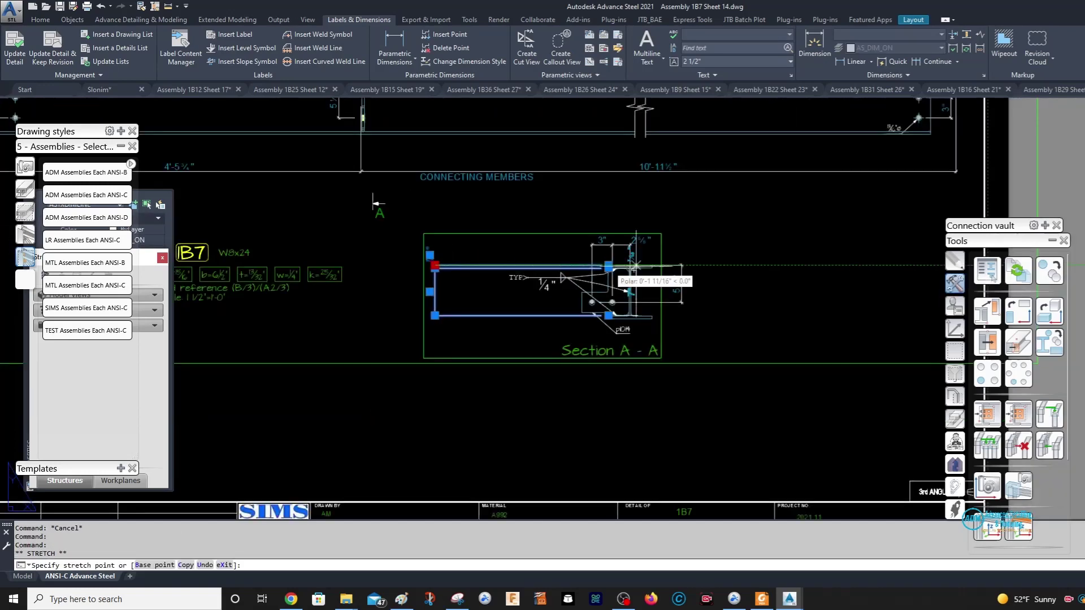
key("Escape")
scroll(763, 242, "down", 3)
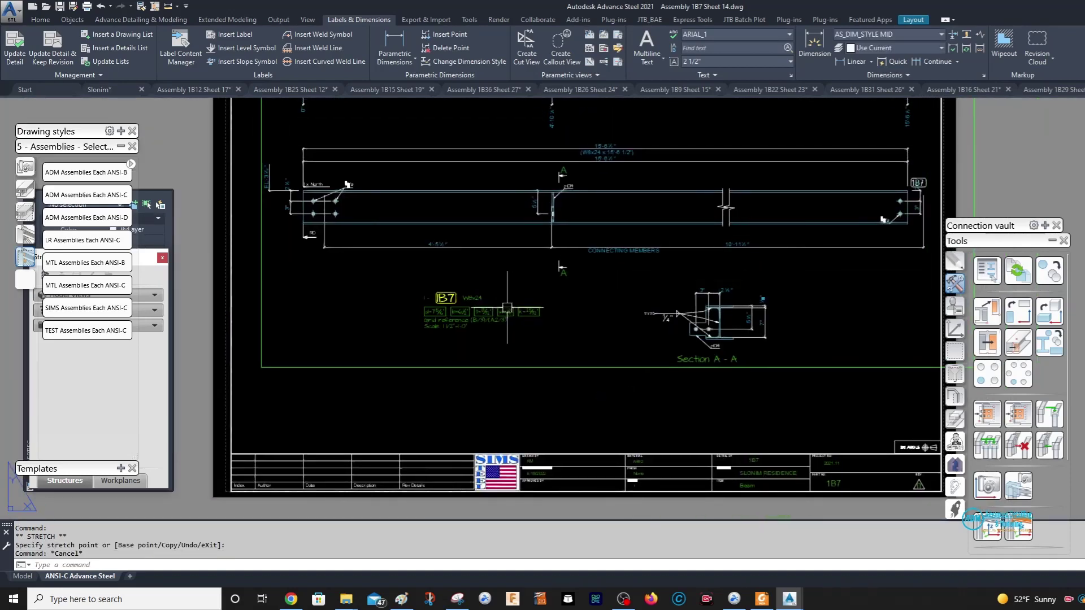
left_click(475, 307)
left_click_drag(468, 312, 472, 326)
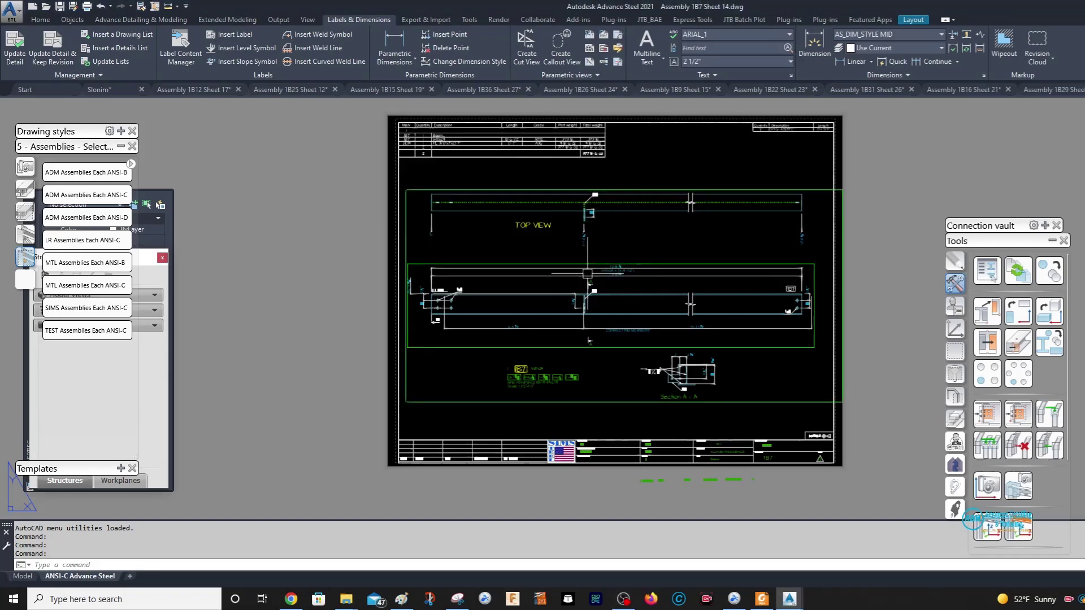
Zoom to the beam's right end and drag the 1B7 piece mark left into the elevation.
scroll(424, 294, "up", 4)
scroll(472, 269, "down", 4)
scroll(412, 223, "up", 4)
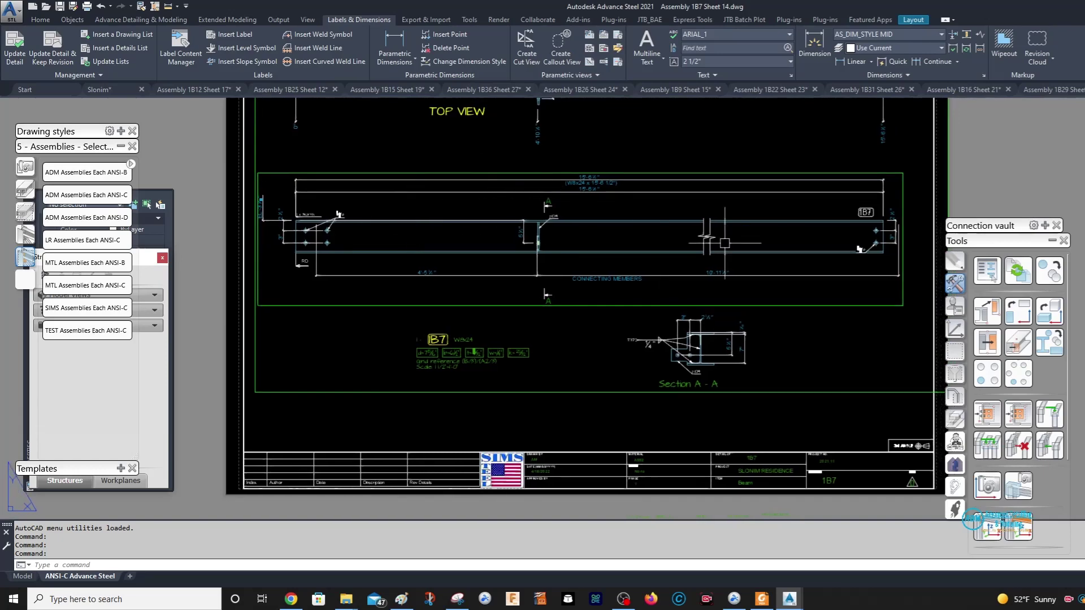
scroll(339, 209, "up", 2)
scroll(324, 204, "up", 4)
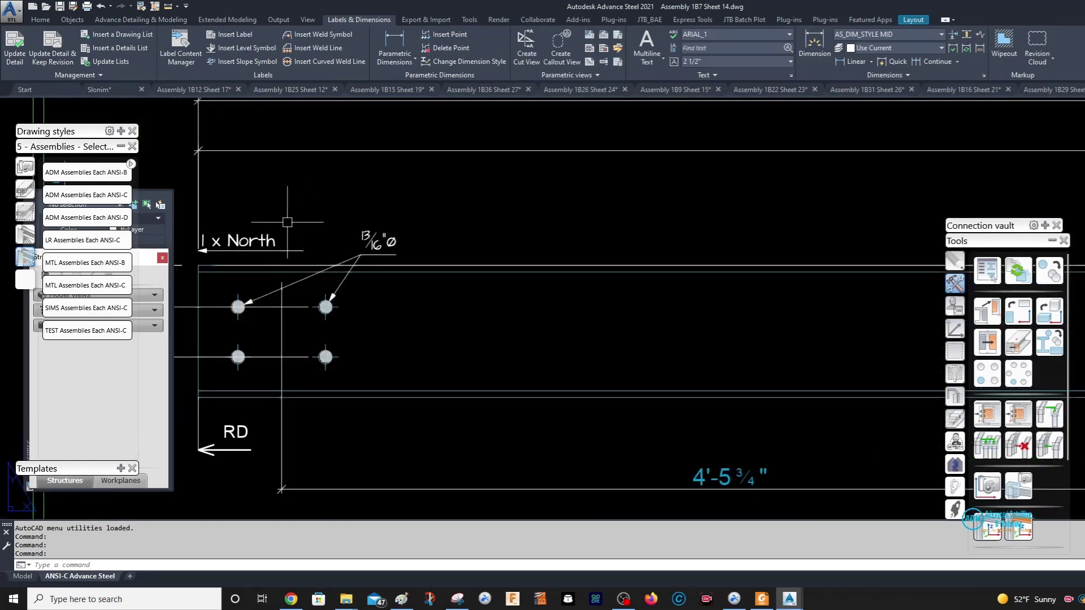
scroll(564, 263, "down", 4)
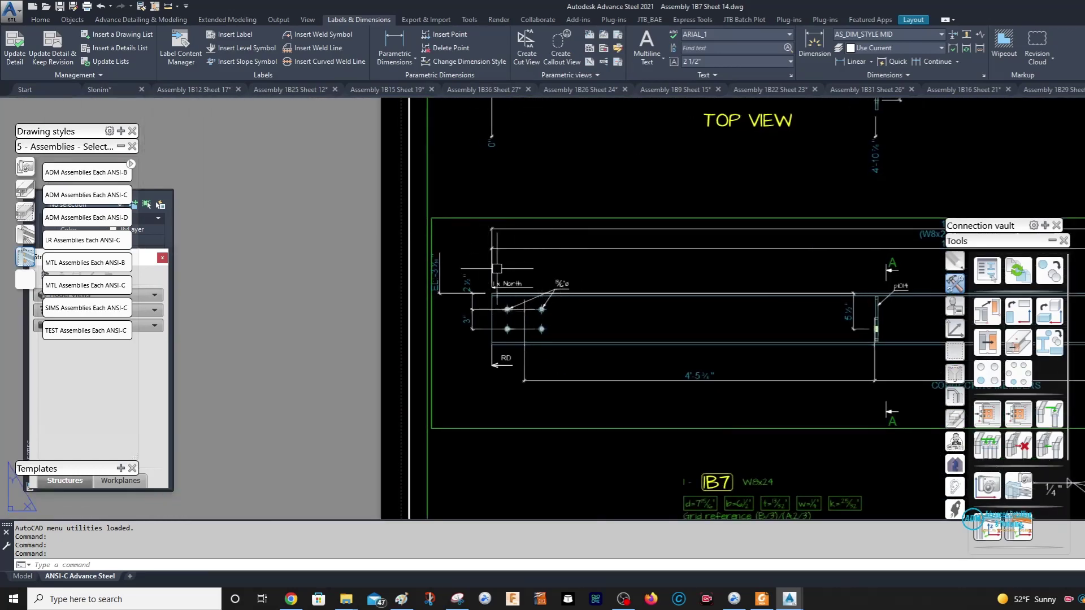
scroll(525, 285, "up", 6)
scroll(469, 260, "down", 4)
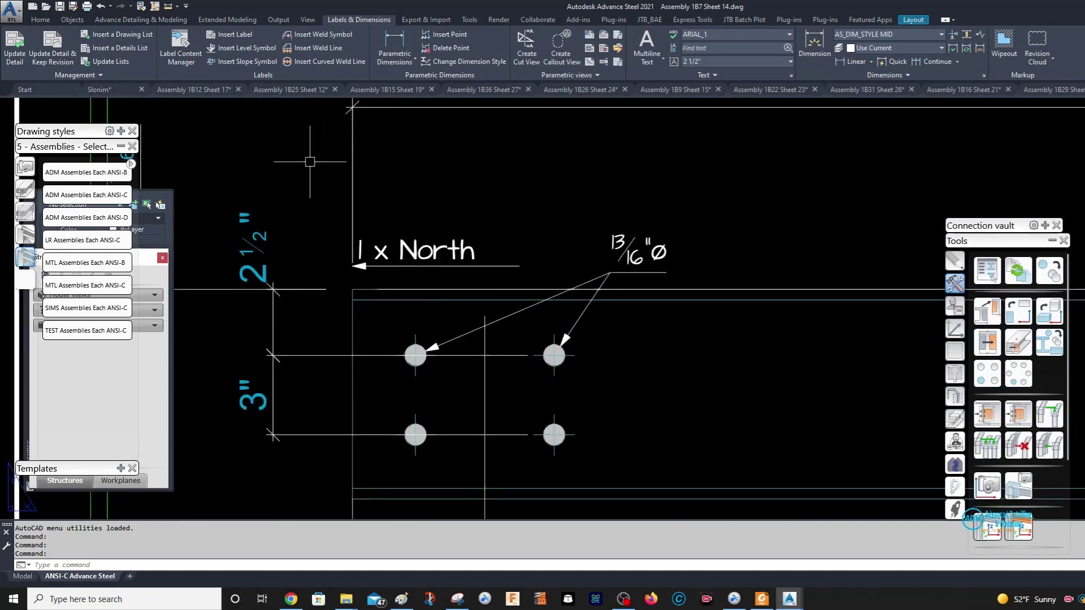
scroll(498, 238, "down", 1)
scroll(632, 234, "down", 2)
middle_click_drag(803, 223, 336, 211)
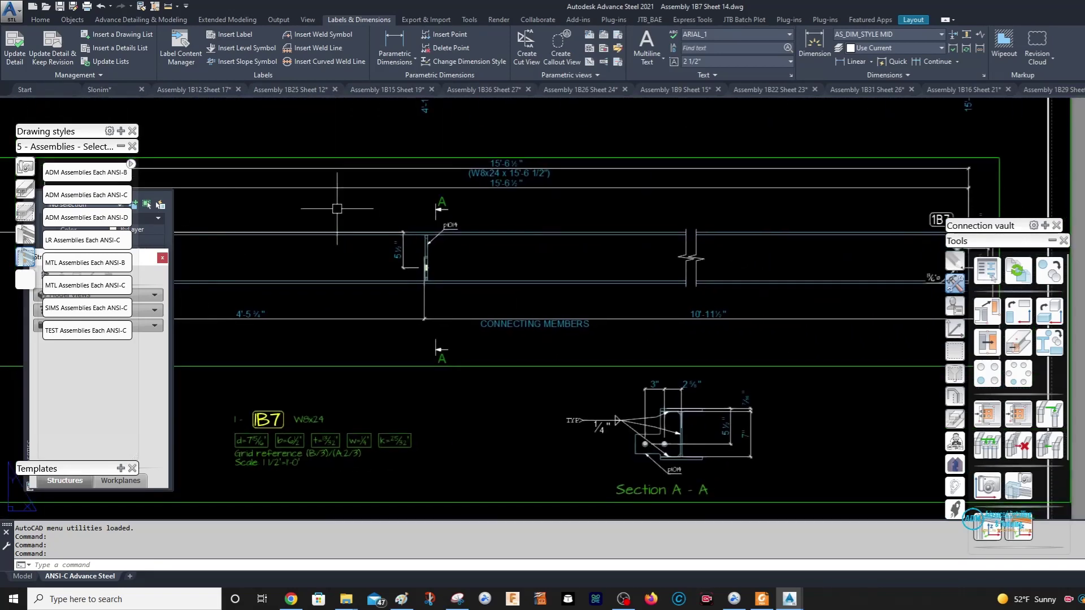
middle_click_drag(924, 222, 710, 203)
left_click(714, 203)
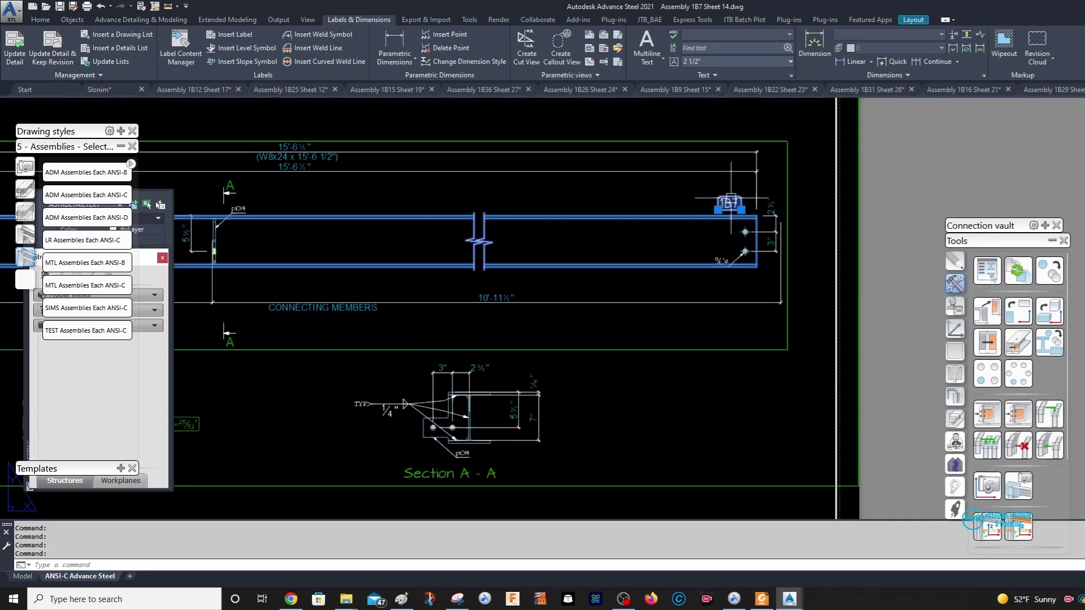
mouse_move(729, 198)
left_mouse_down()
mouse_move(676, 194)
mouse_move(718, 182)
mouse_move(731, 203)
left_mouse_up()
scroll(730, 195, "down", 3)
middle_click_drag(731, 195, 870, 213)
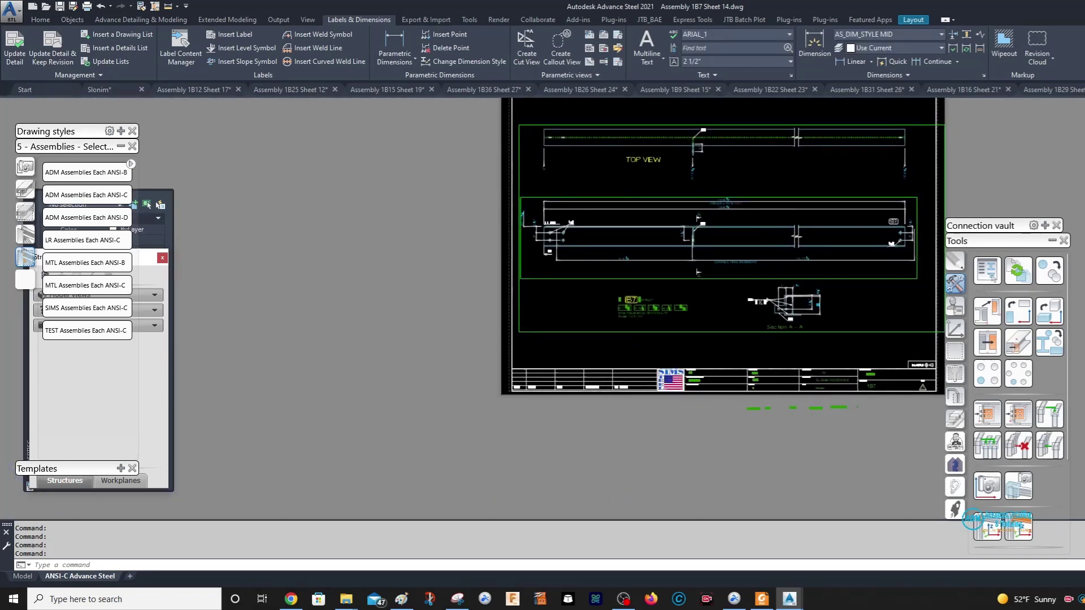
Zoom out and recentre Assembly 1B7 Sheet 14 to review the relocated label.
scroll(572, 220, "up", 3)
scroll(570, 220, "down", 4)
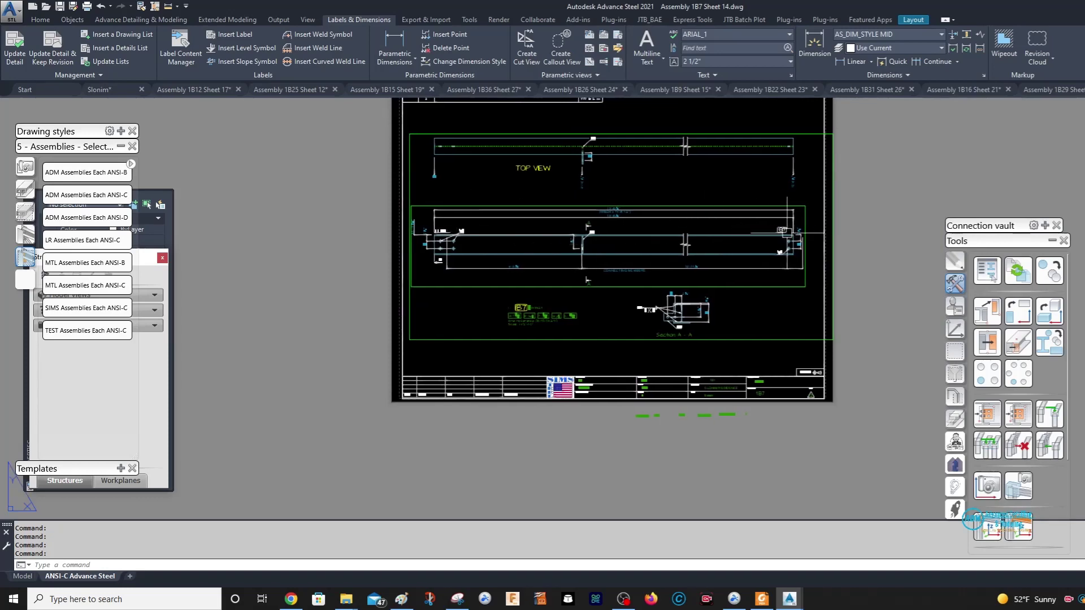
scroll(443, 226, "up", 4)
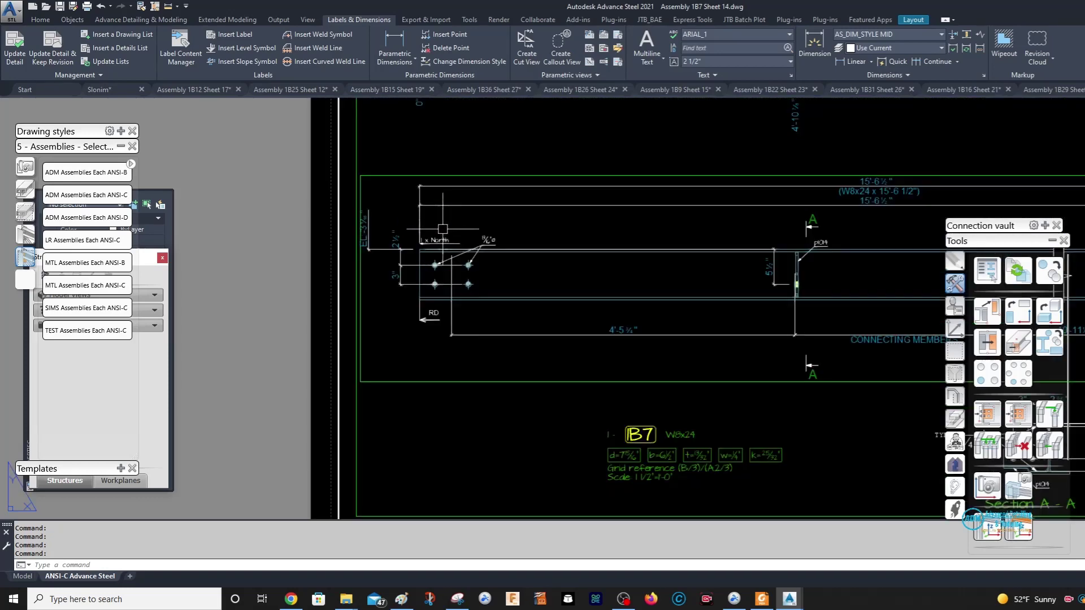
scroll(484, 253, "down", 4)
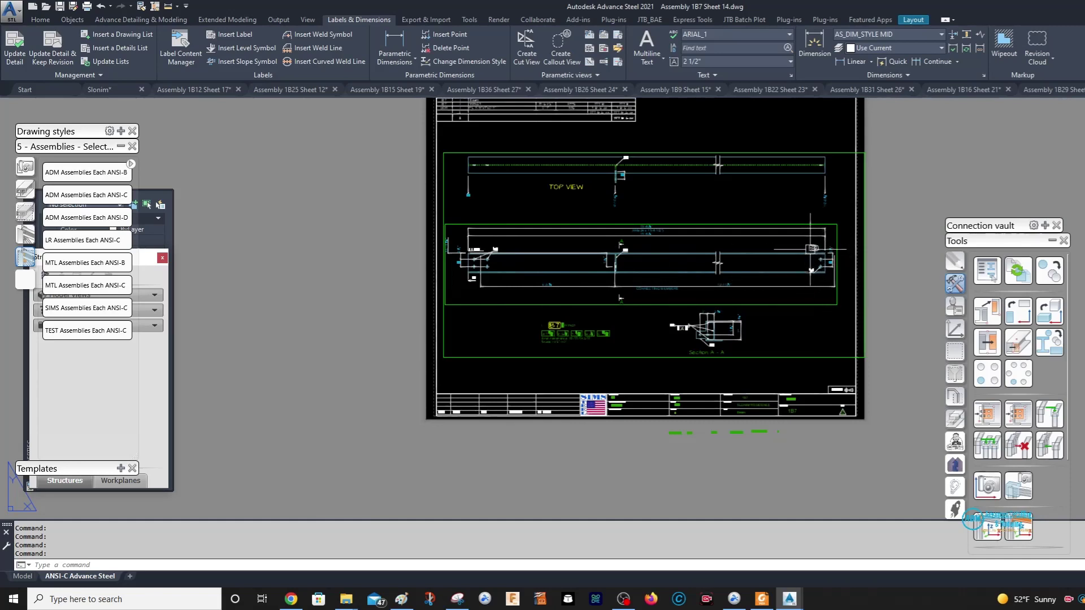
middle_click_drag(568, 166, 552, 186)
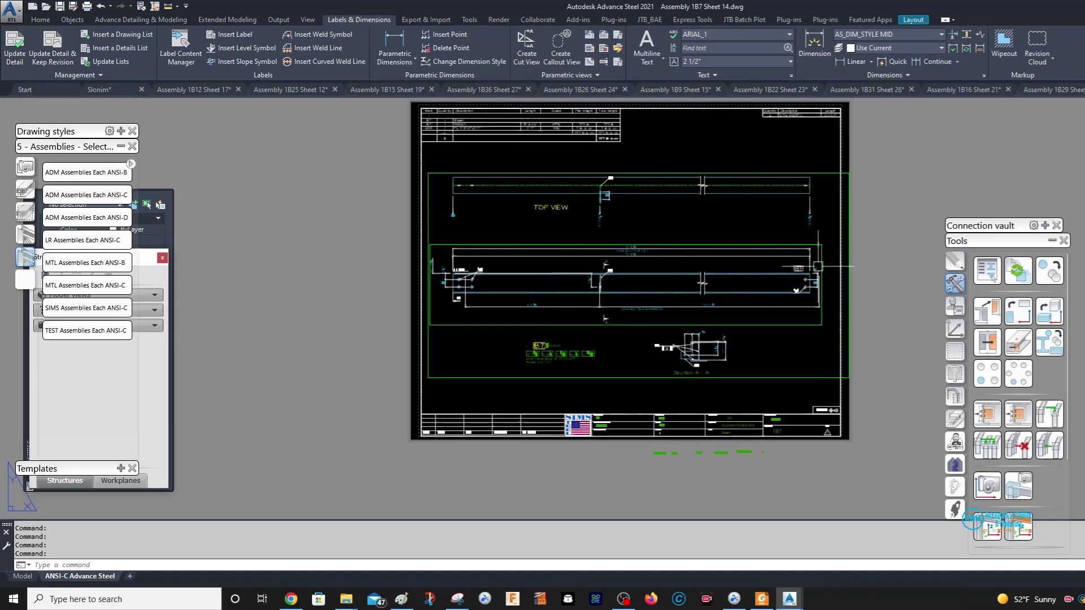
scroll(821, 266, "up", 2)
left_click(785, 264)
key("Escape")
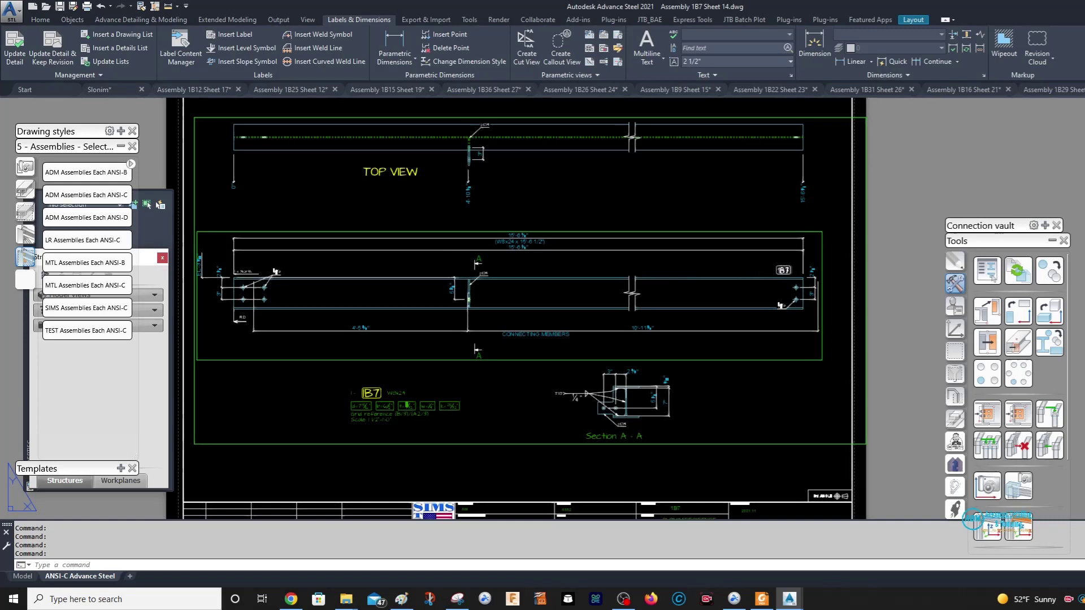
scroll(780, 306, "down", 4)
middle_click_drag(746, 233, 672, 233)
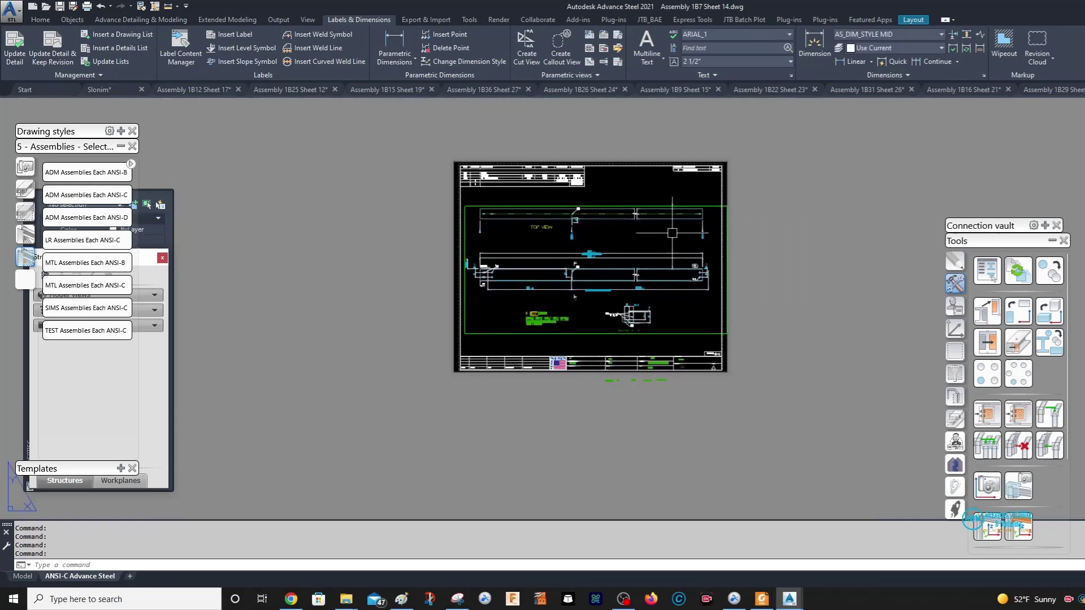